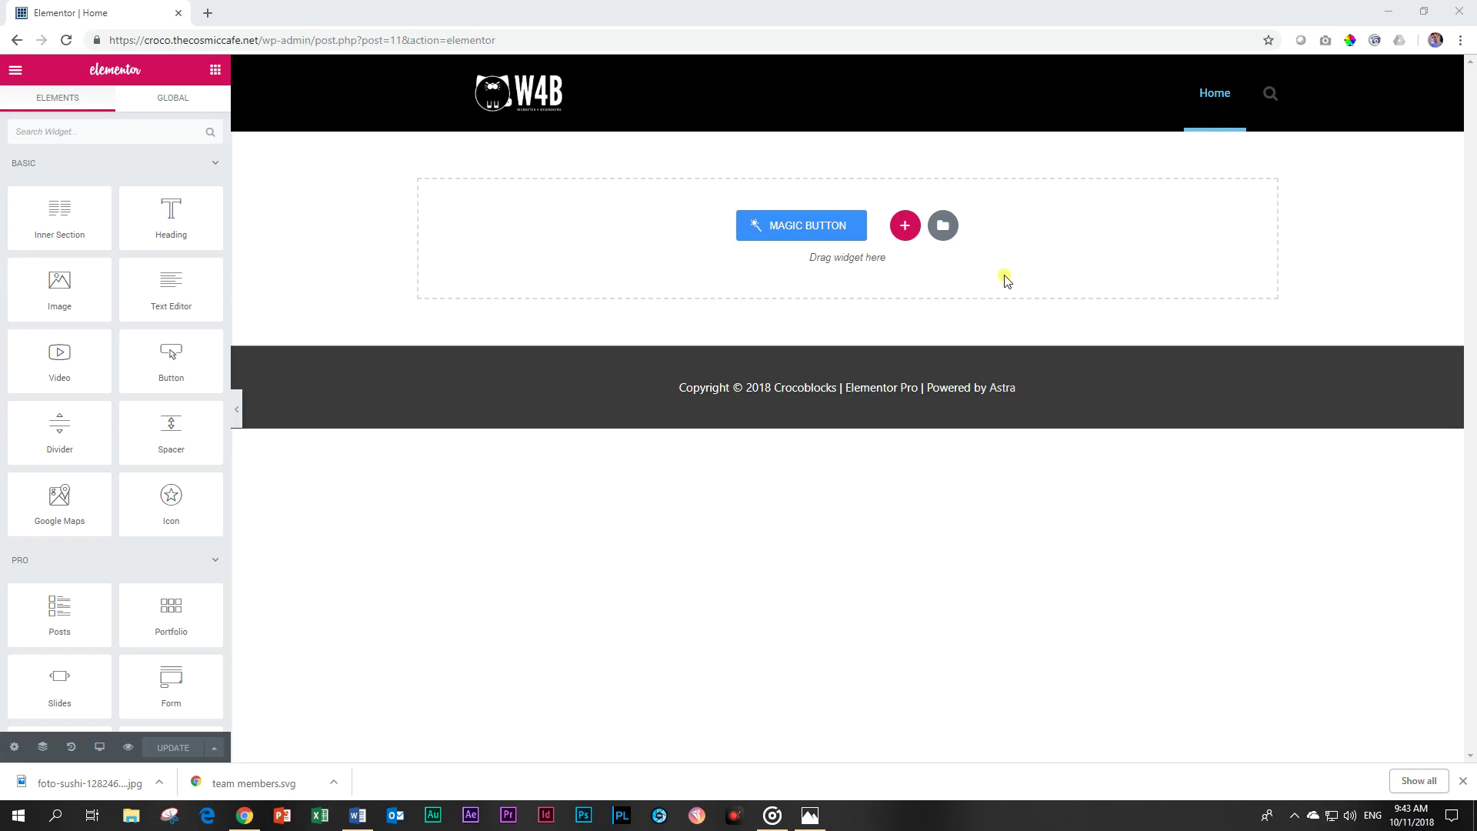
Search 'team' and drop the Team Member widget onto the empty page.
{"action": "left_click", "coordinate": [93, 132]}
{"action": "type", "text": "team"}
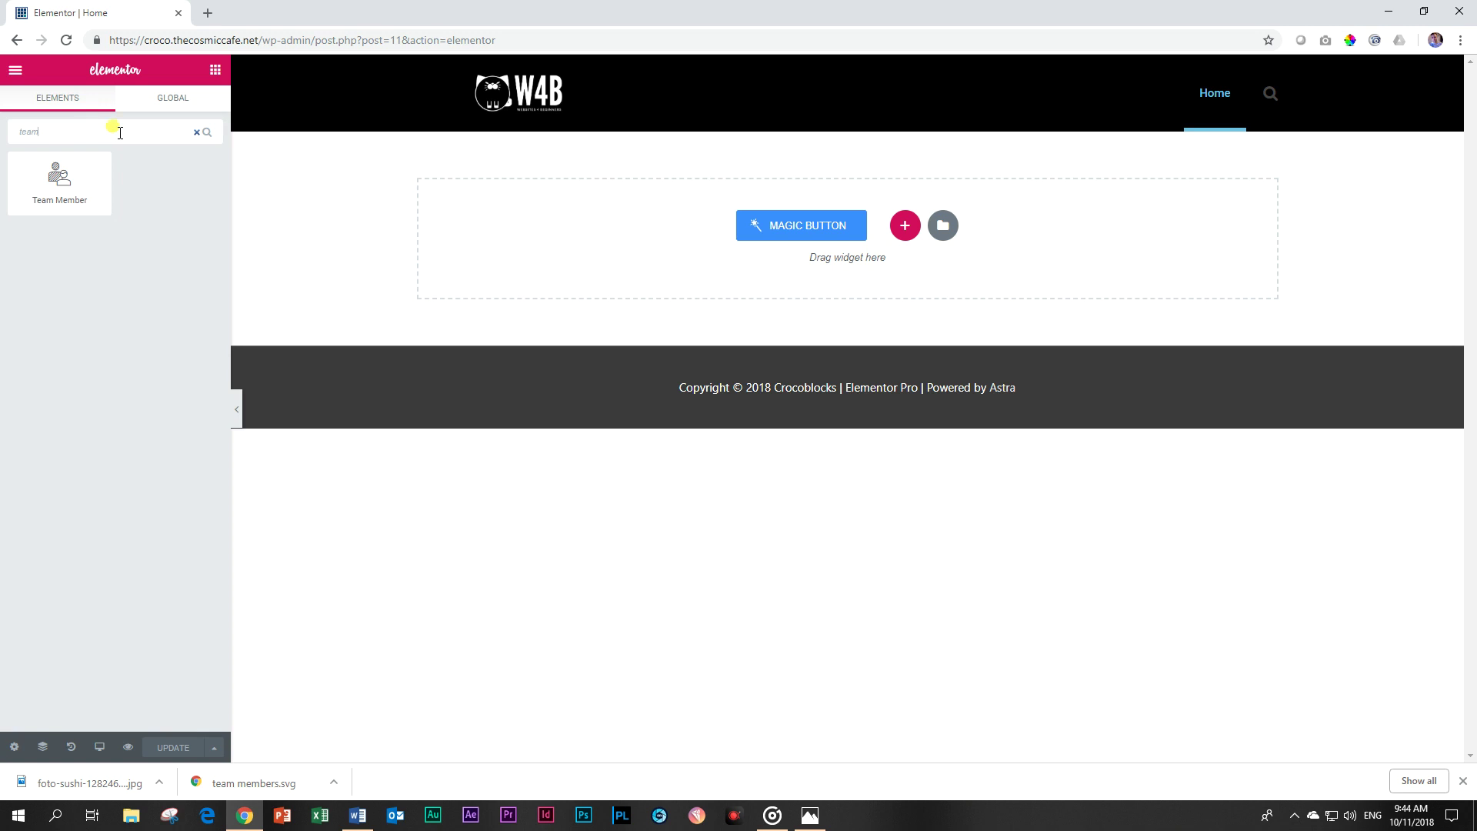
{"action": "left_click_drag", "start_coordinate": [53, 180], "coordinate": [687, 239]}
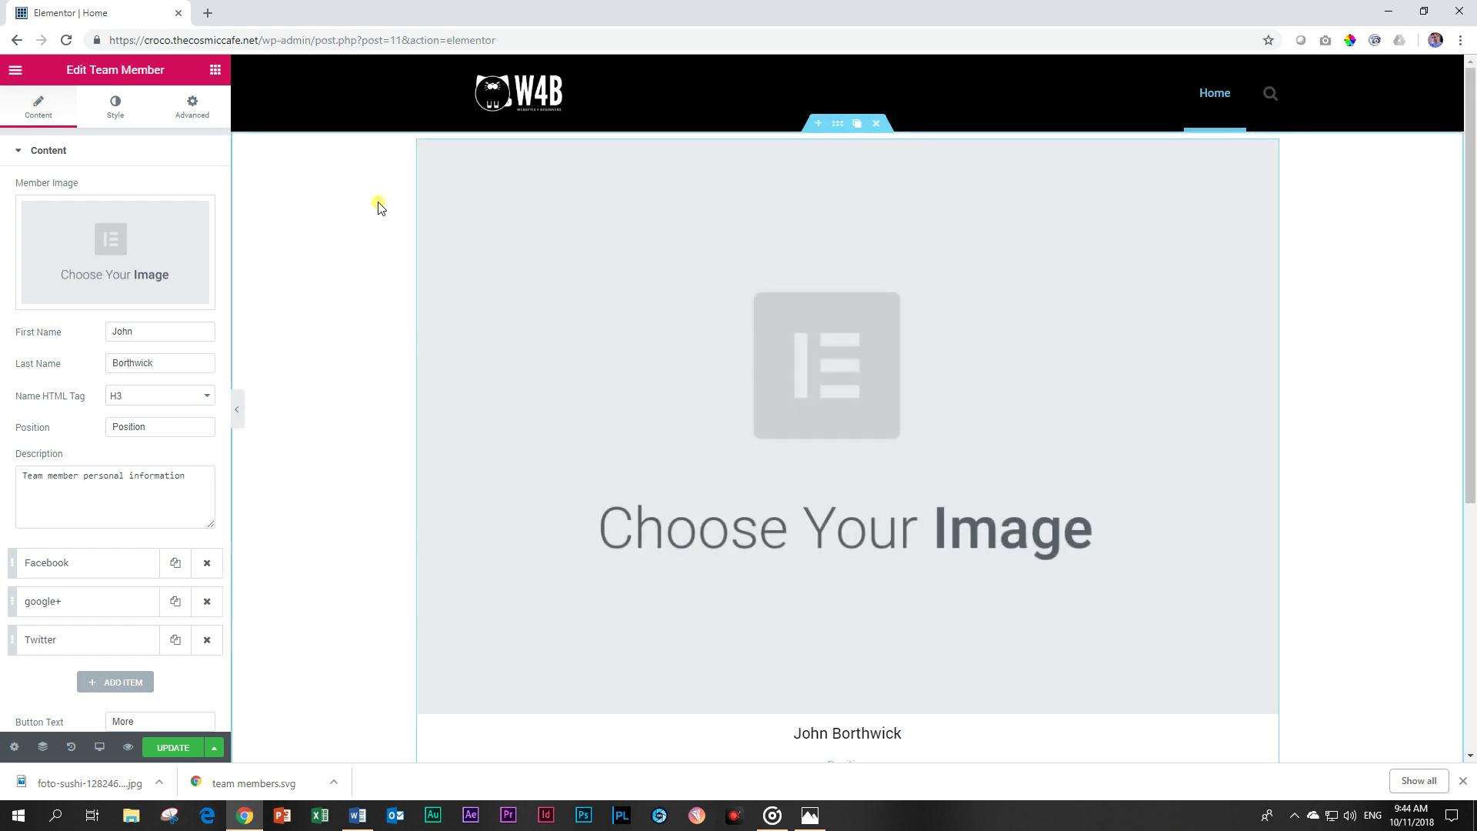
{"action": "left_click", "coordinate": [70, 163]}
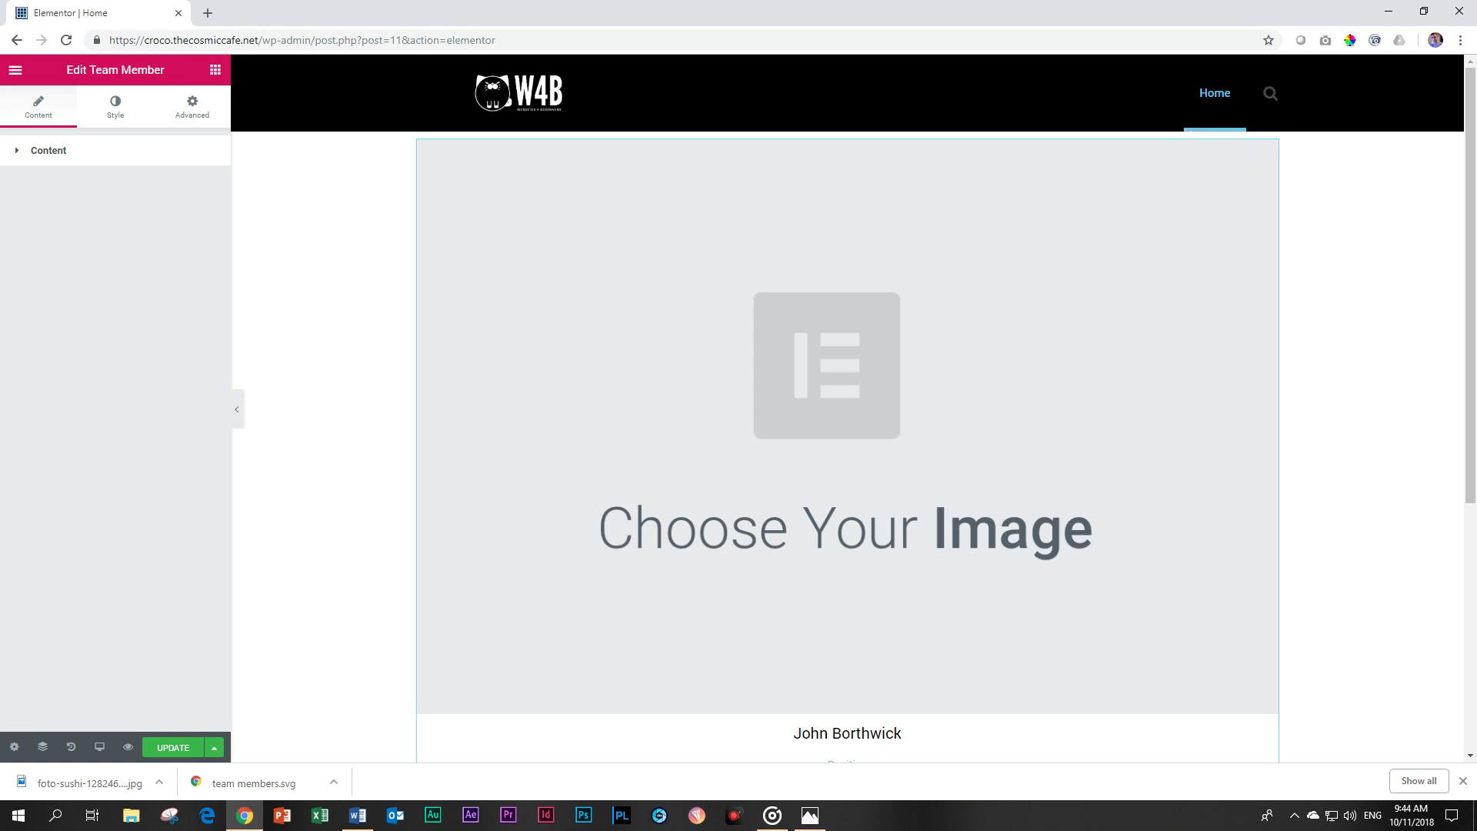
Close the downloads bar and delete the section holding the Team Member widget.
{"action": "left_click", "coordinate": [1463, 781]}
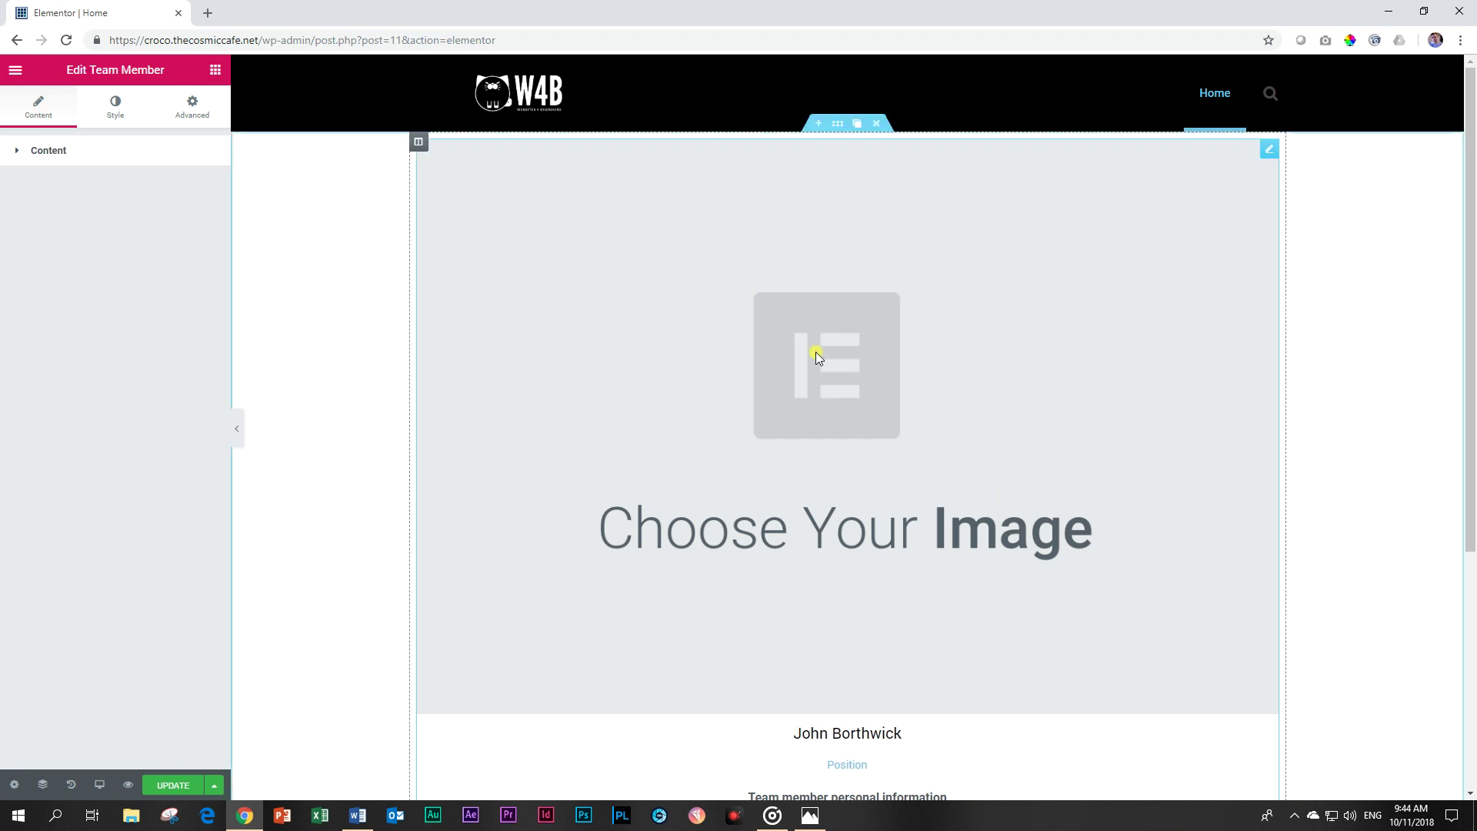
{"action": "scroll", "coordinate": [946, 552], "scroll_direction": "down", "scroll_amount": 2}
{"action": "scroll", "coordinate": [954, 558], "scroll_direction": "down", "scroll_amount": 2}
{"action": "scroll", "coordinate": [957, 560], "scroll_direction": "up", "scroll_amount": 4}
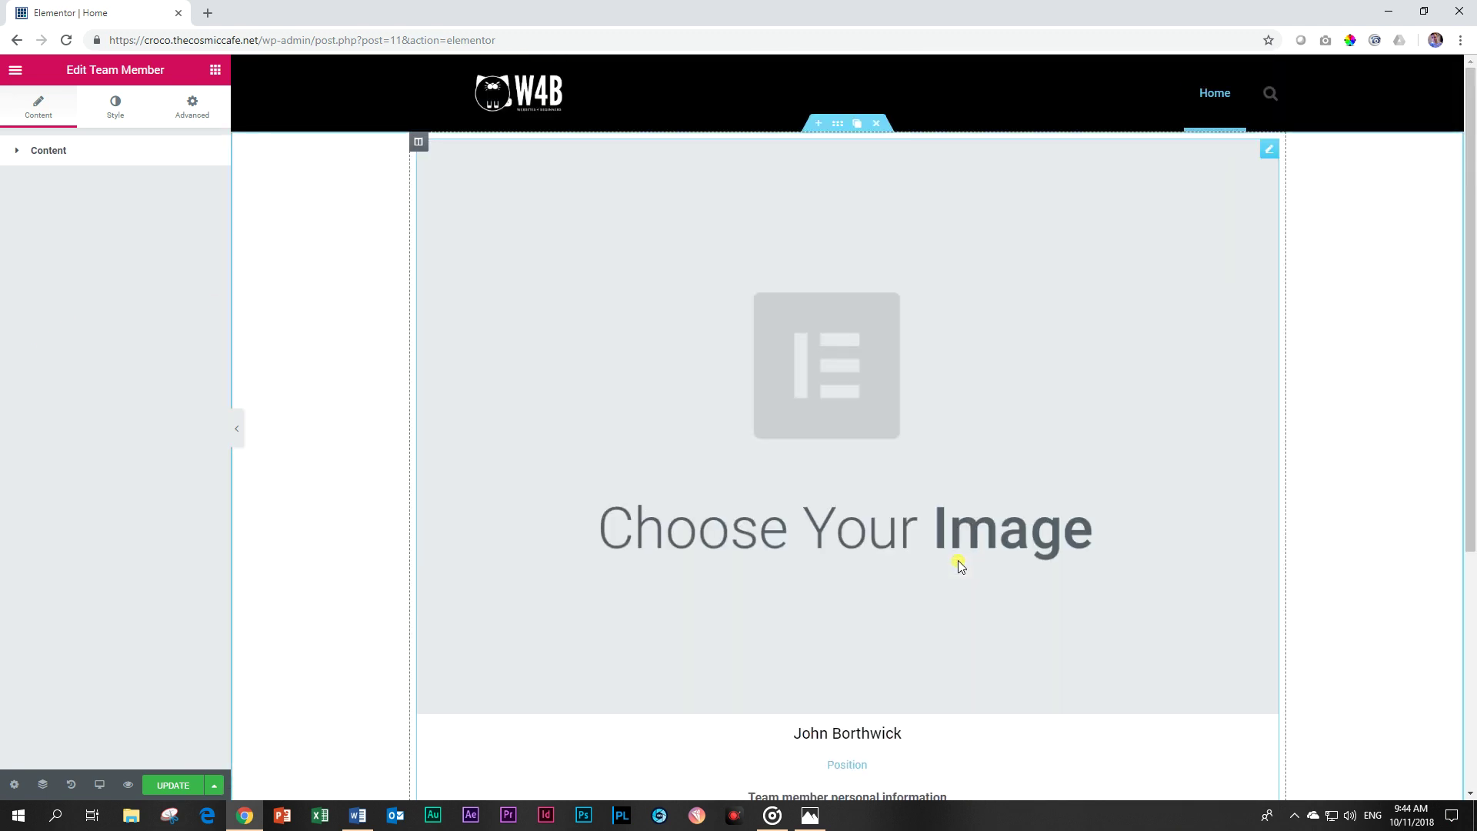
{"action": "scroll", "coordinate": [961, 569], "scroll_direction": "down", "scroll_amount": 3}
{"action": "scroll", "coordinate": [969, 577], "scroll_direction": "up", "scroll_amount": 3}
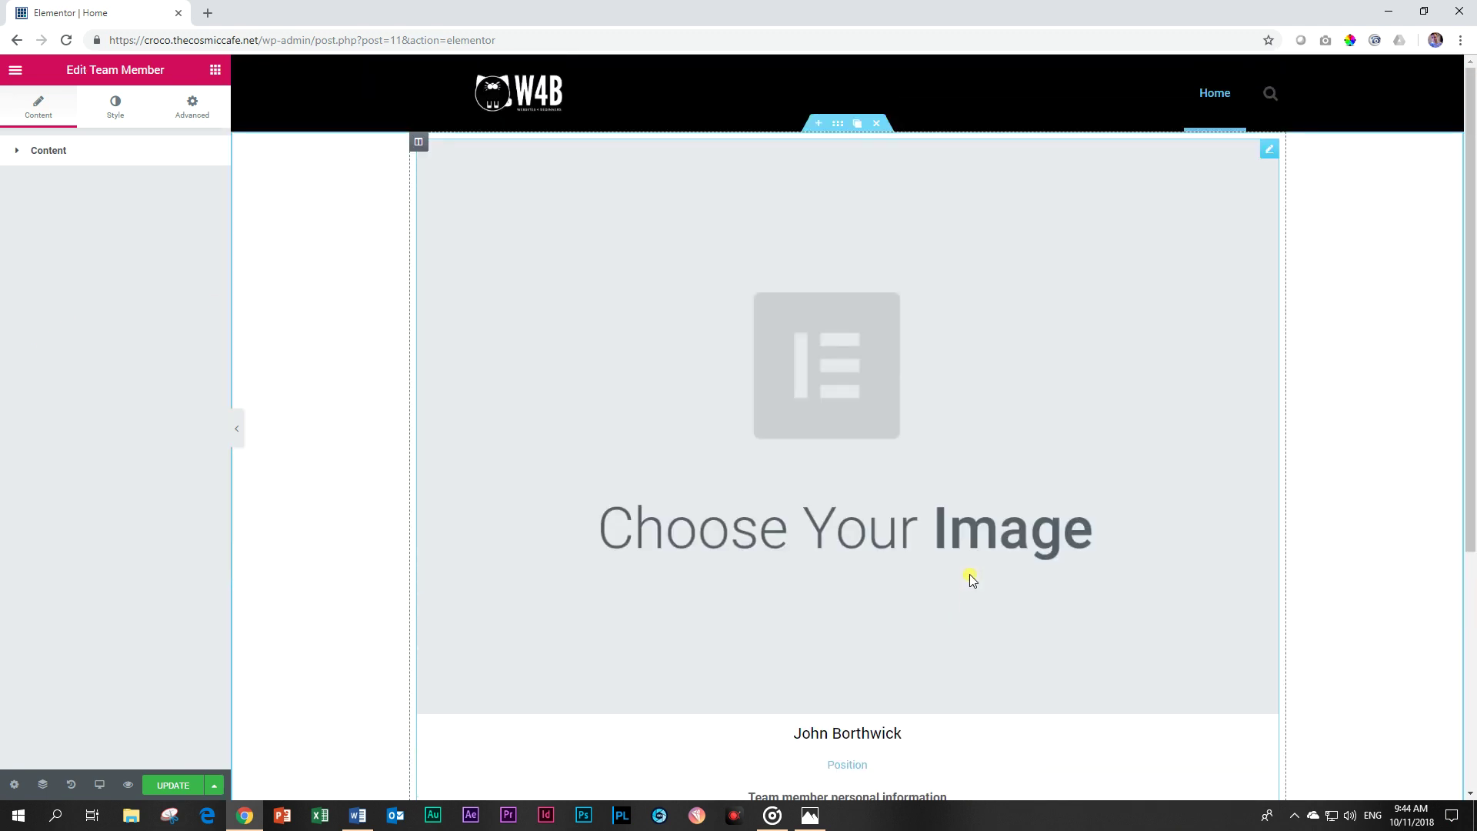
{"action": "left_click", "coordinate": [878, 128]}
Add a new four-column section to the page.
{"action": "left_click", "coordinate": [905, 225]}
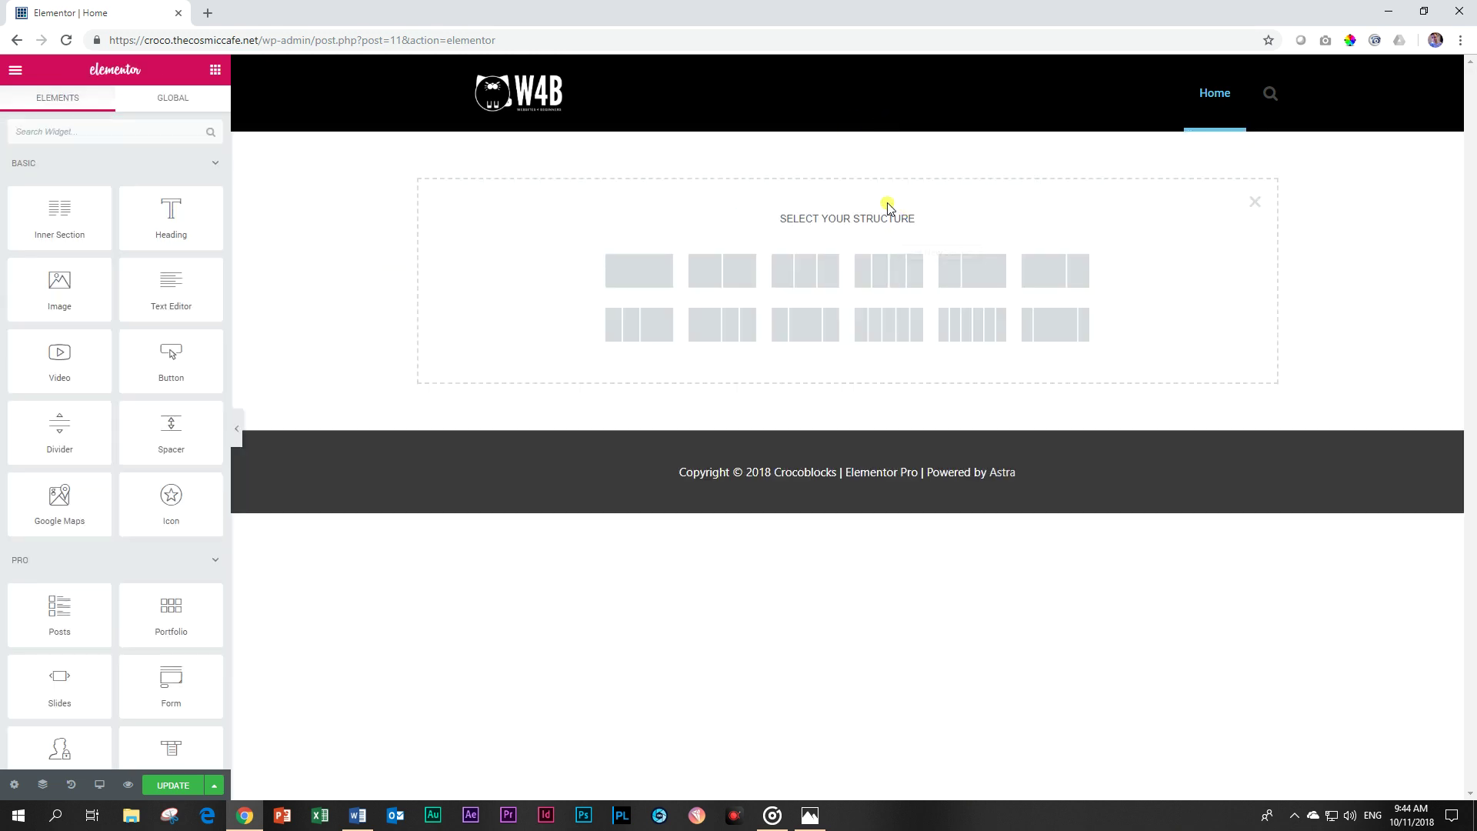
{"action": "left_click", "coordinate": [889, 269]}
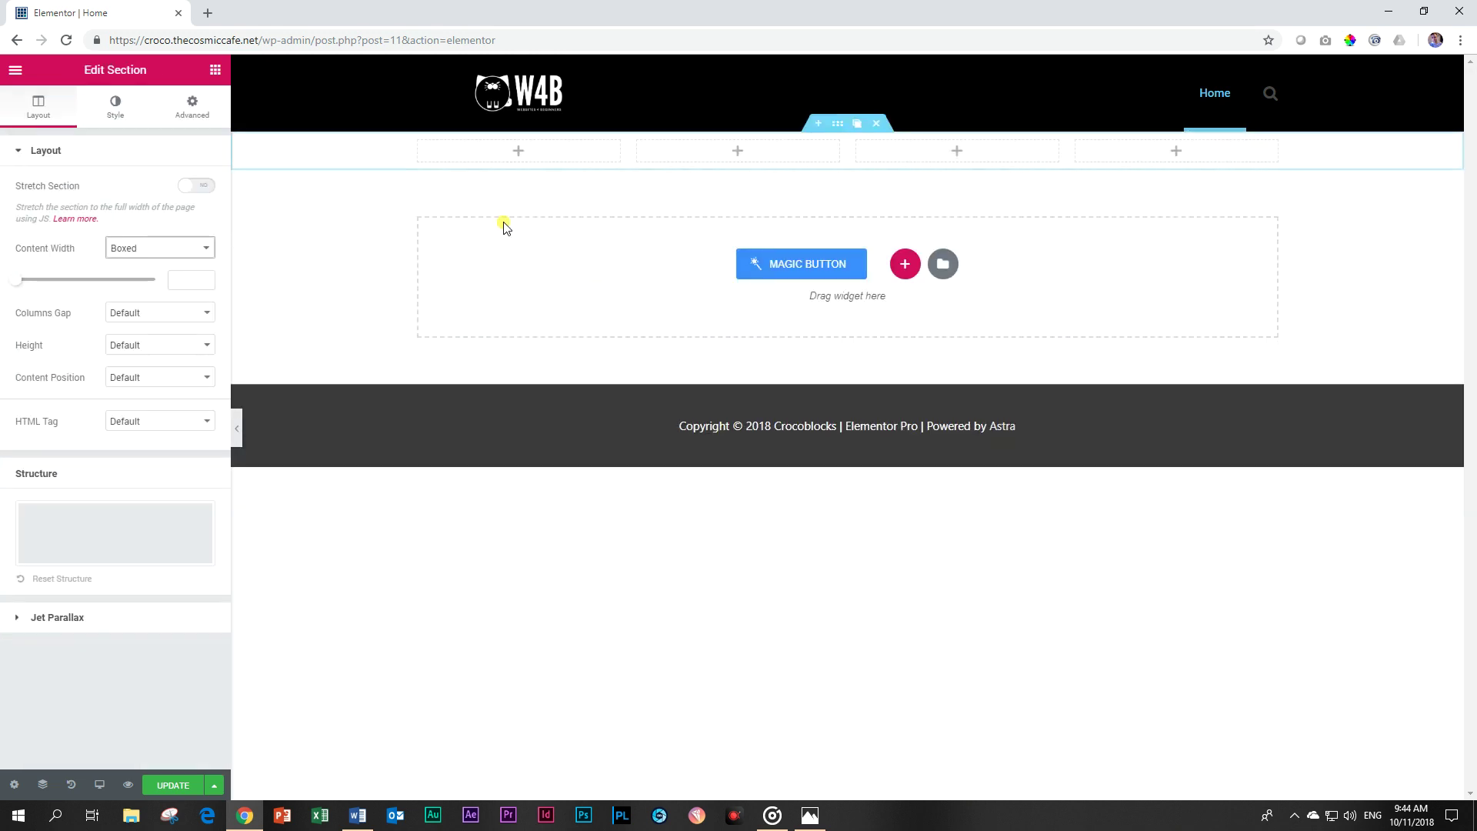
{"action": "right_click", "coordinate": [326, 146]}
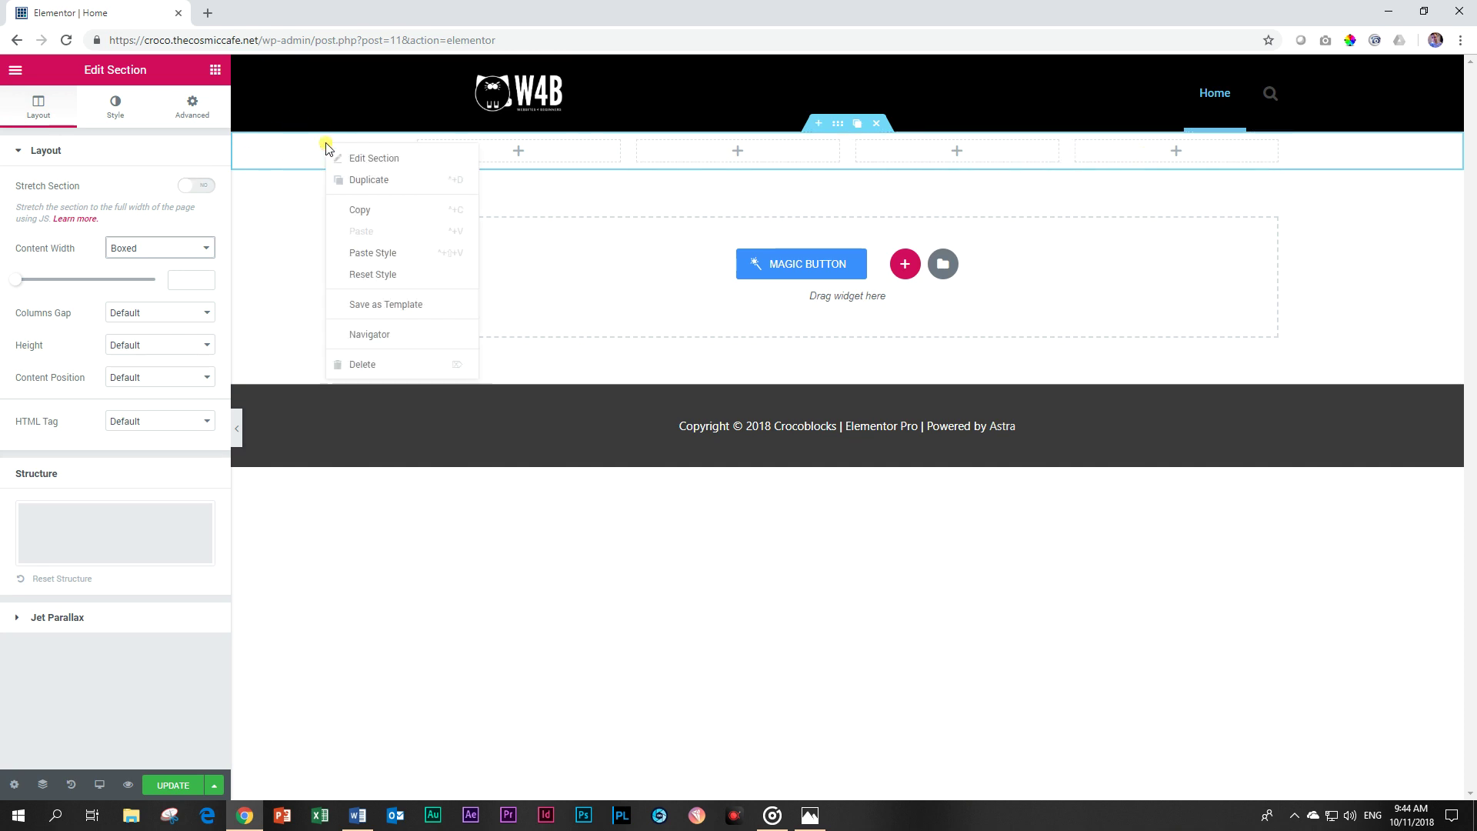
Set the section's content width to 1200 and its columns gap to Narrow.
{"action": "left_click", "coordinate": [339, 158]}
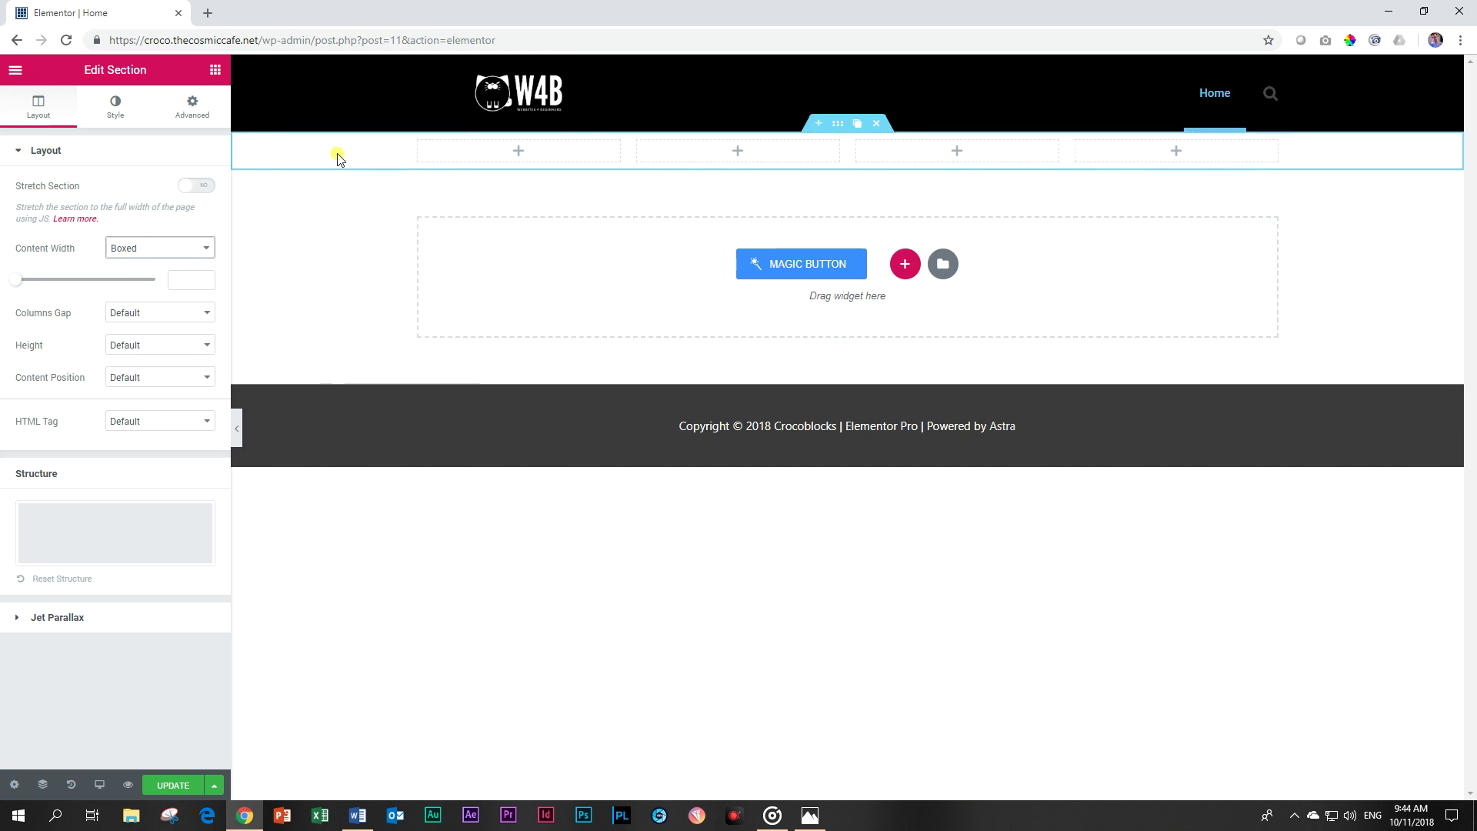
{"action": "left_click", "coordinate": [174, 280]}
{"action": "type", "text": "1200"}
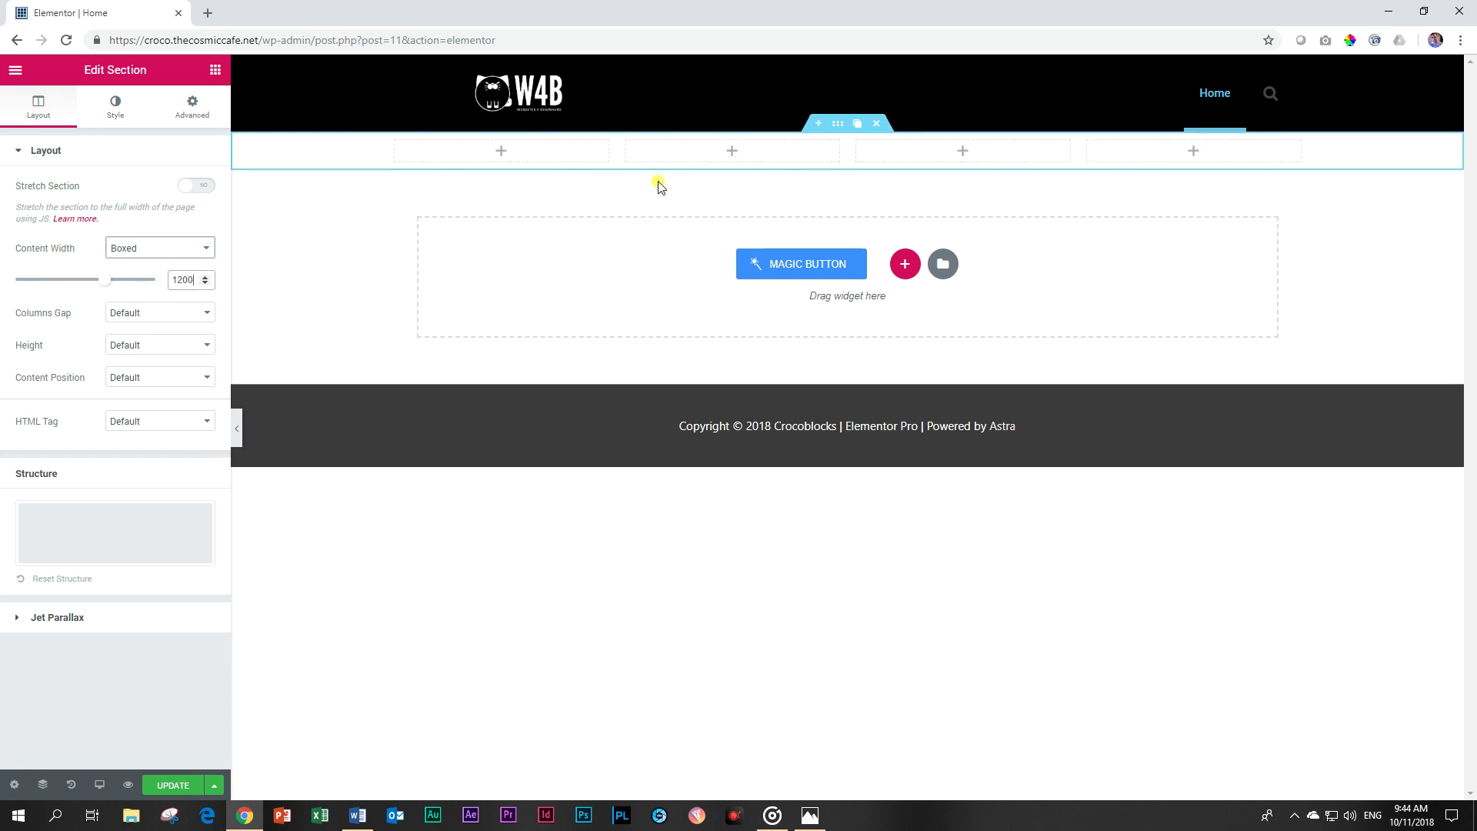
{"action": "left_click", "coordinate": [134, 315]}
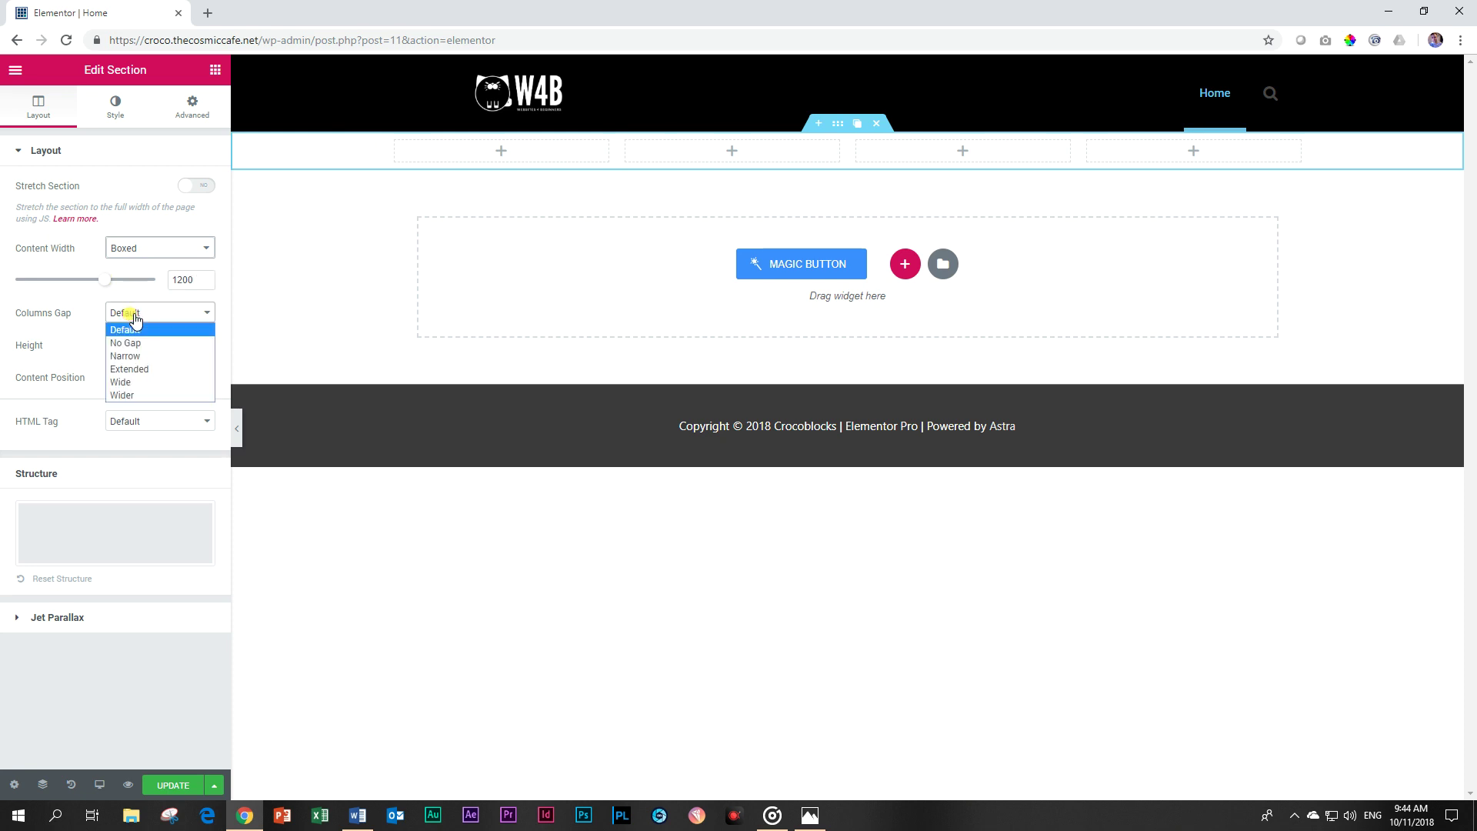
{"action": "left_click", "coordinate": [141, 356]}
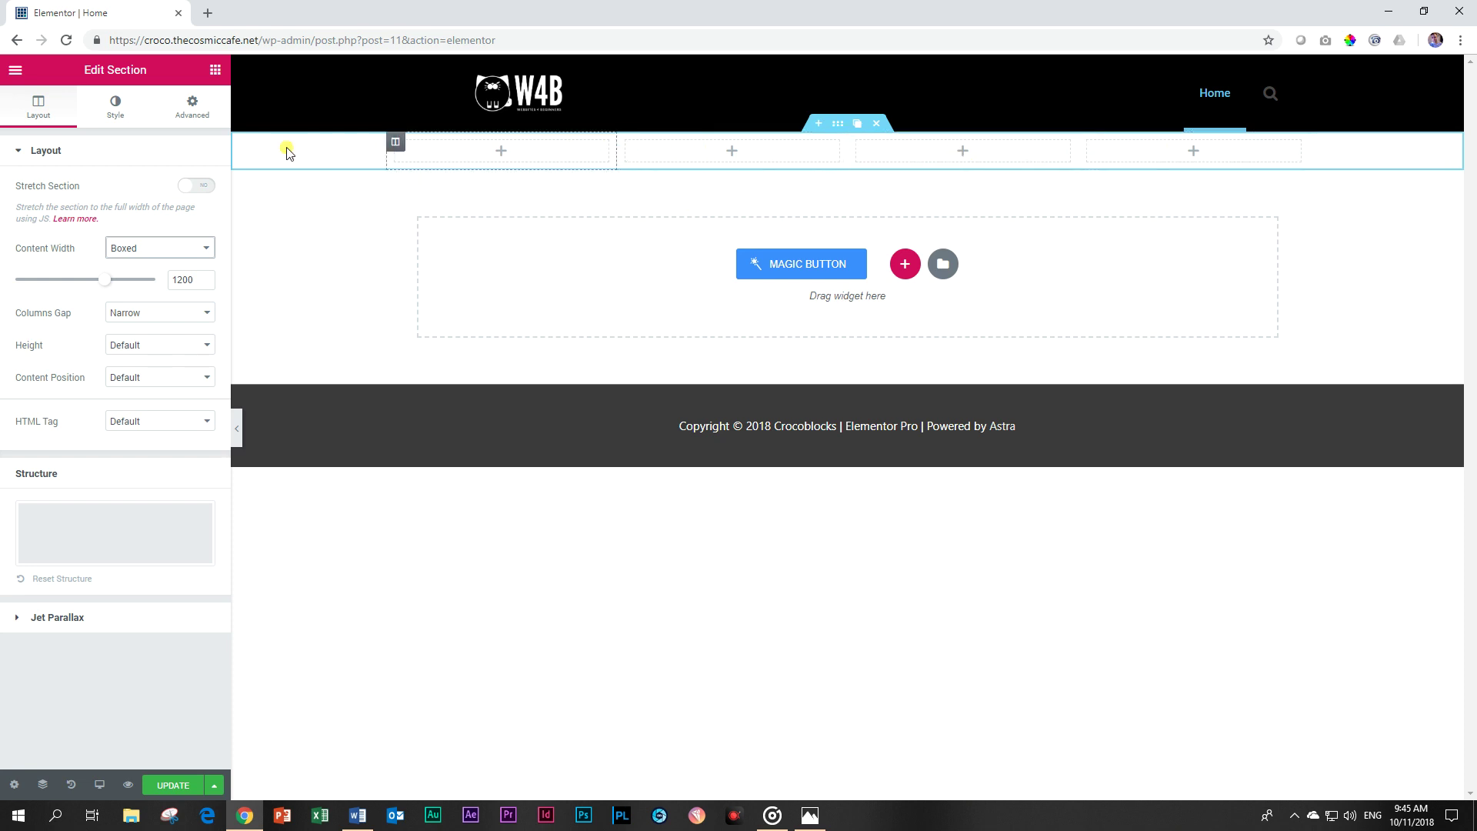
{"action": "left_click", "coordinate": [212, 71]}
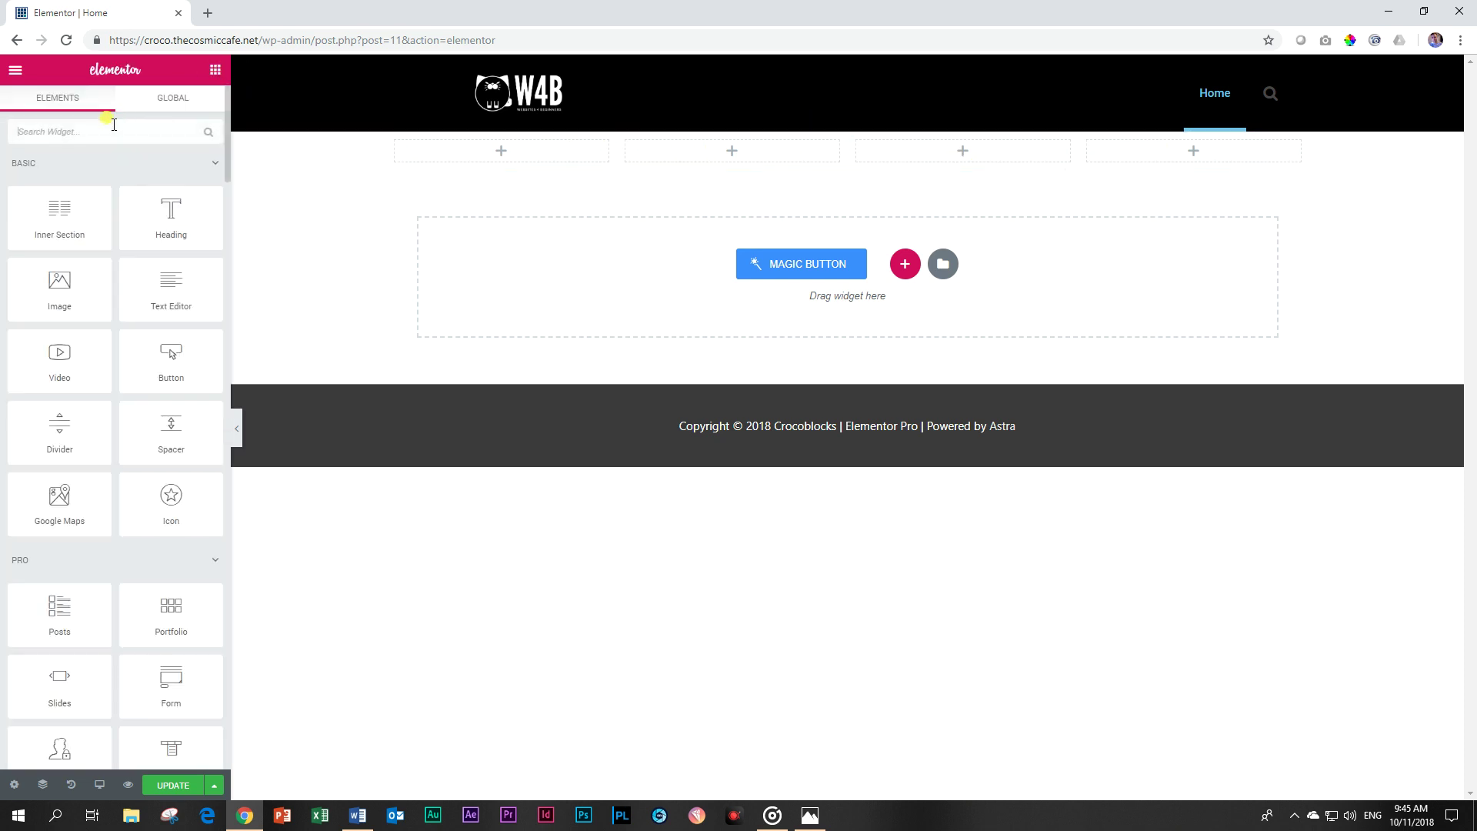
Put a Team Member widget in the first column and pick the red-haired woman's photo.
{"action": "type", "text": "team"}
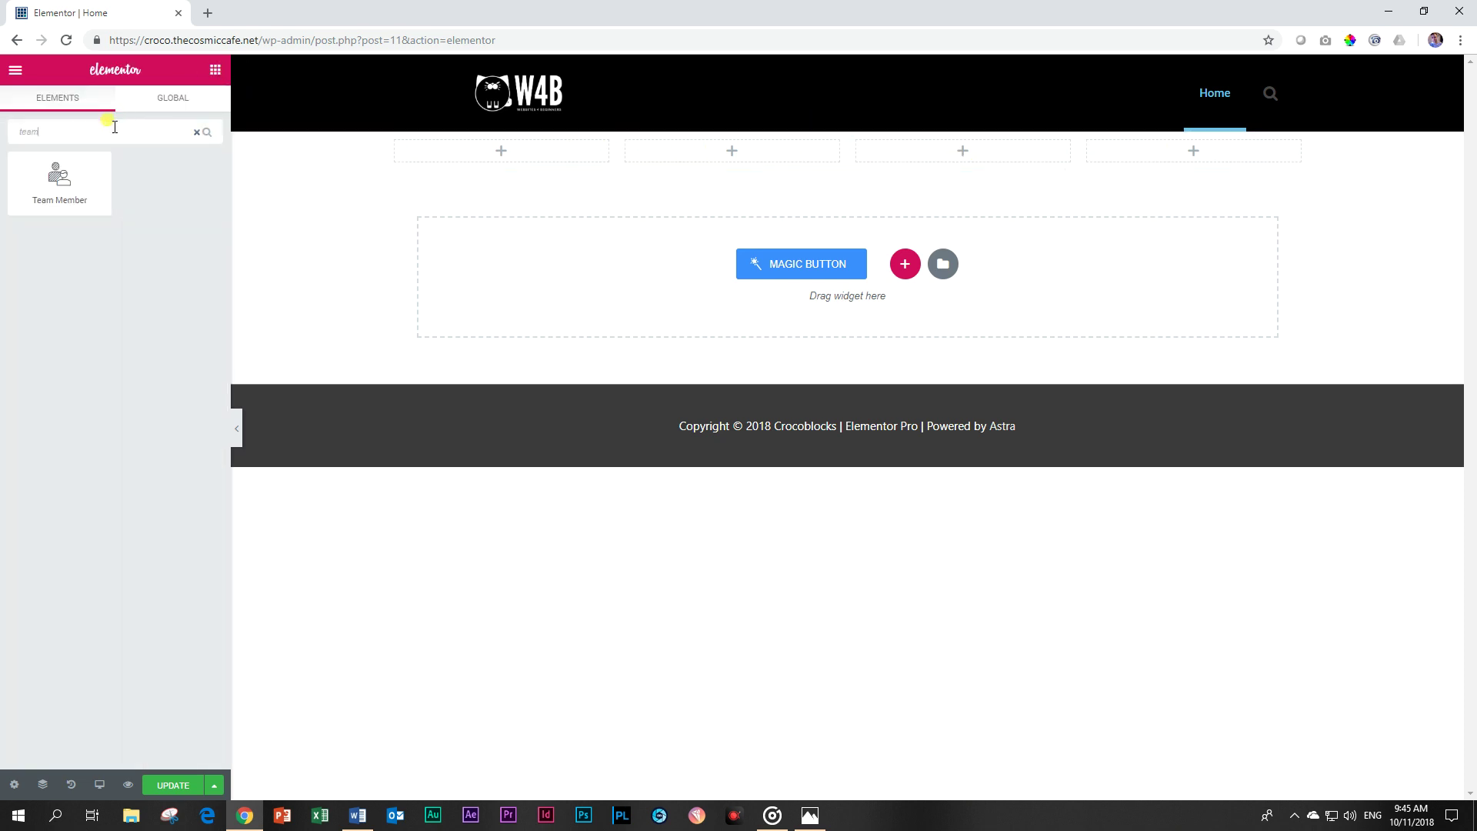
{"action": "left_click_drag", "start_coordinate": [26, 176], "coordinate": [521, 164]}
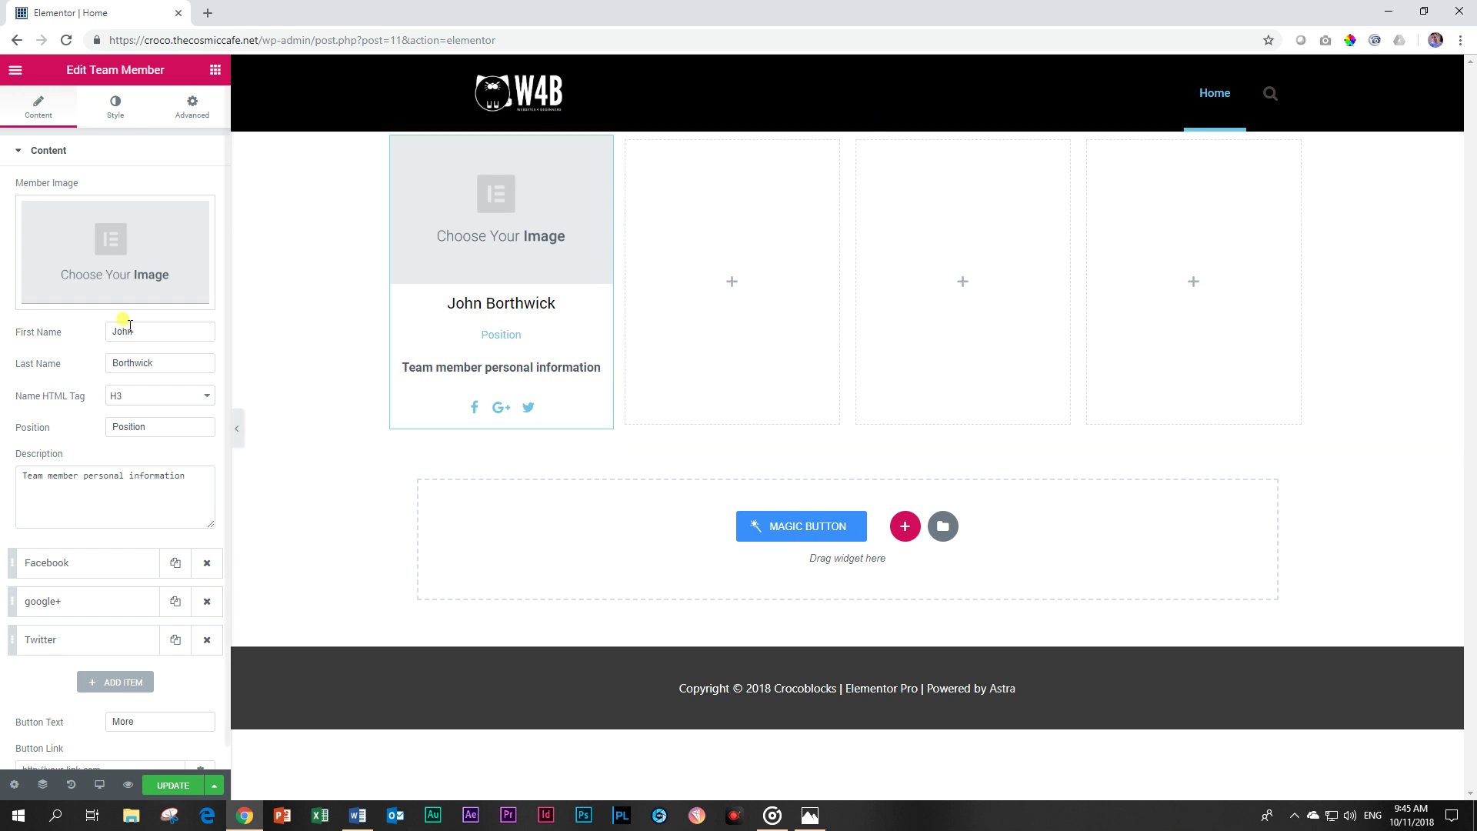
{"action": "left_click", "coordinate": [104, 242]}
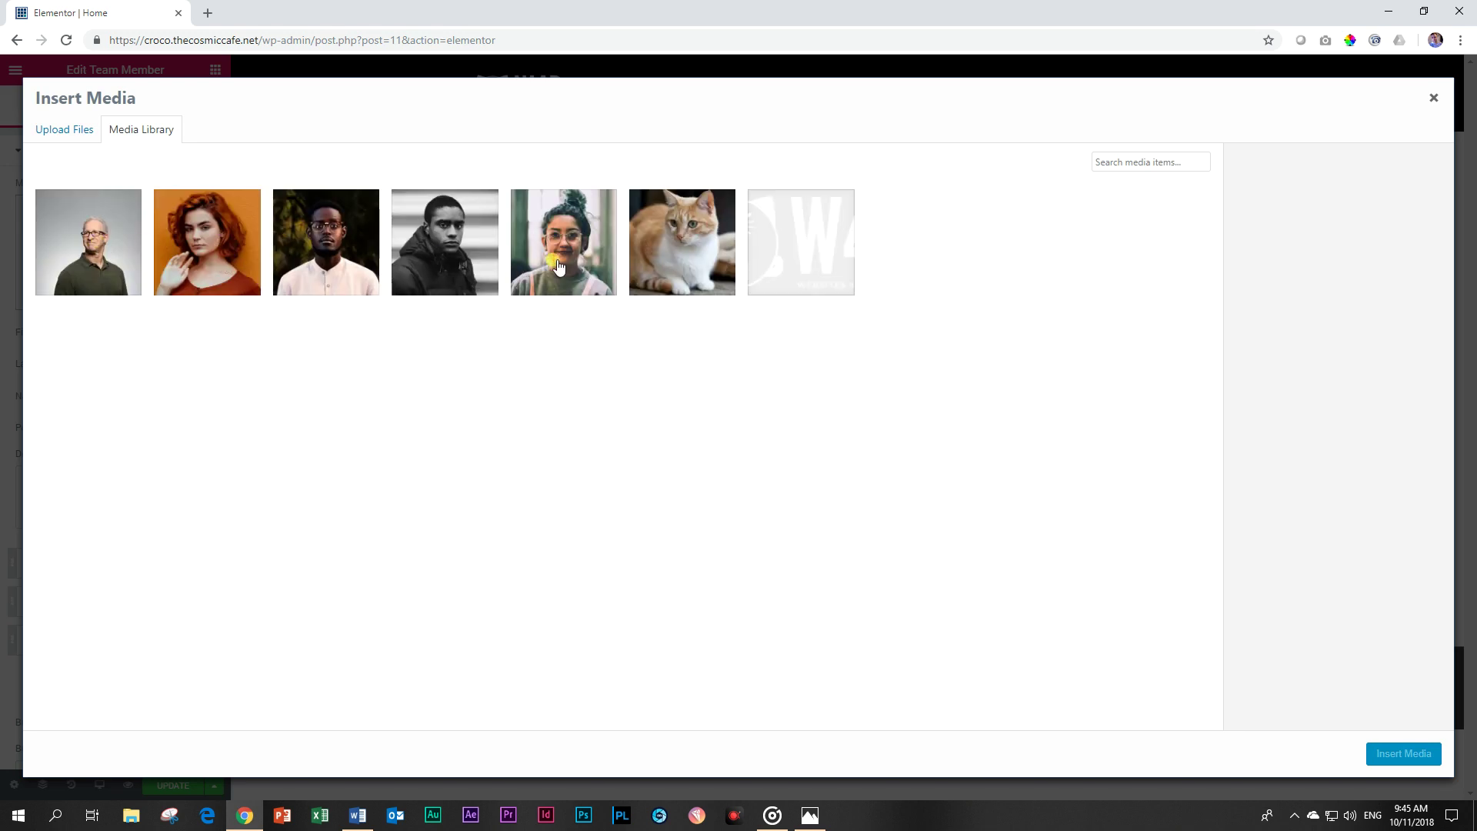
{"action": "left_click", "coordinate": [217, 263]}
Insert the red-haired woman's photo and enter the member's first and last name.
{"action": "left_click", "coordinate": [1415, 754]}
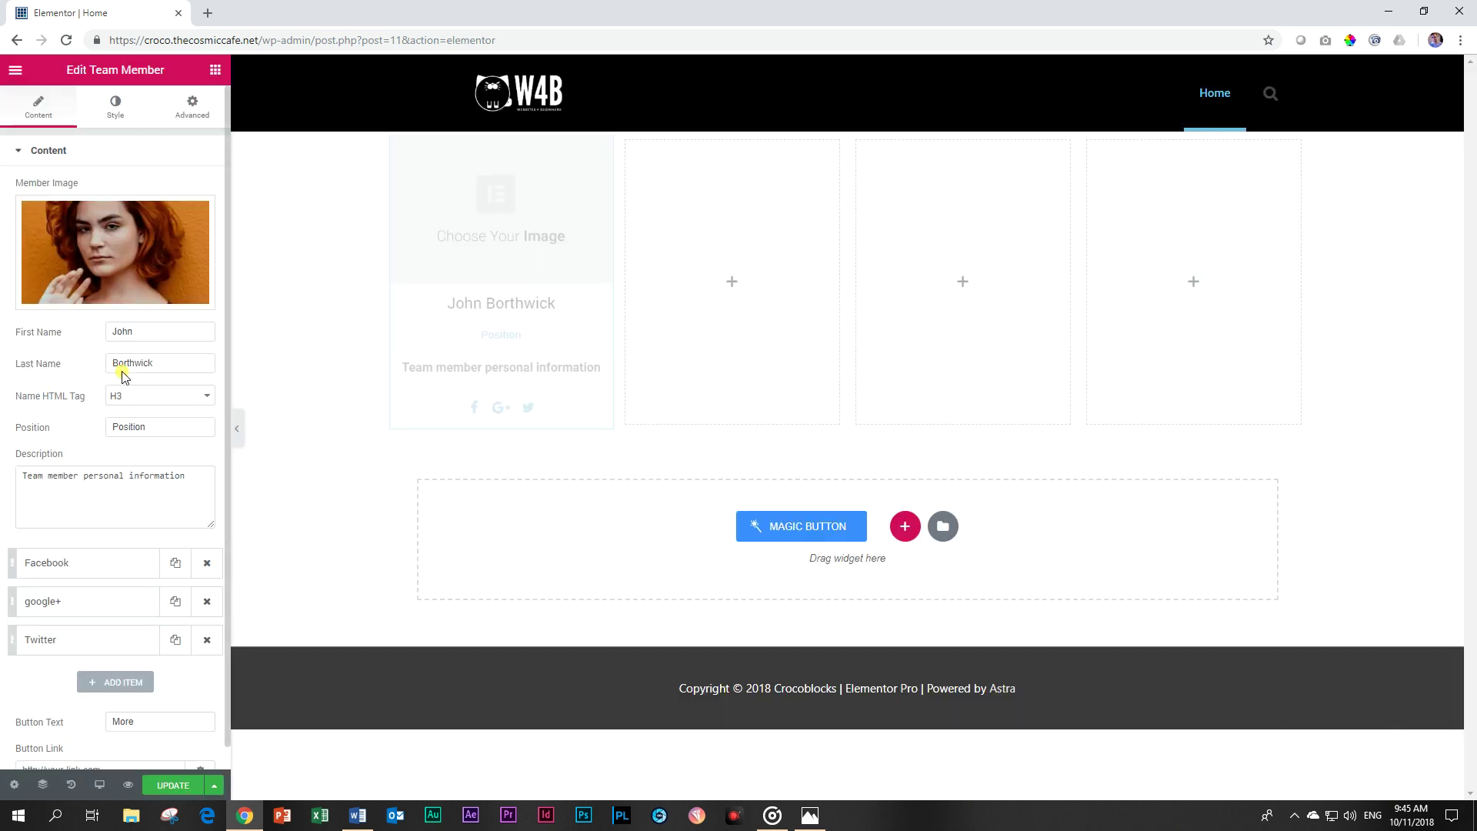
{"action": "left_click_drag", "start_coordinate": [145, 331], "coordinate": [42, 338]}
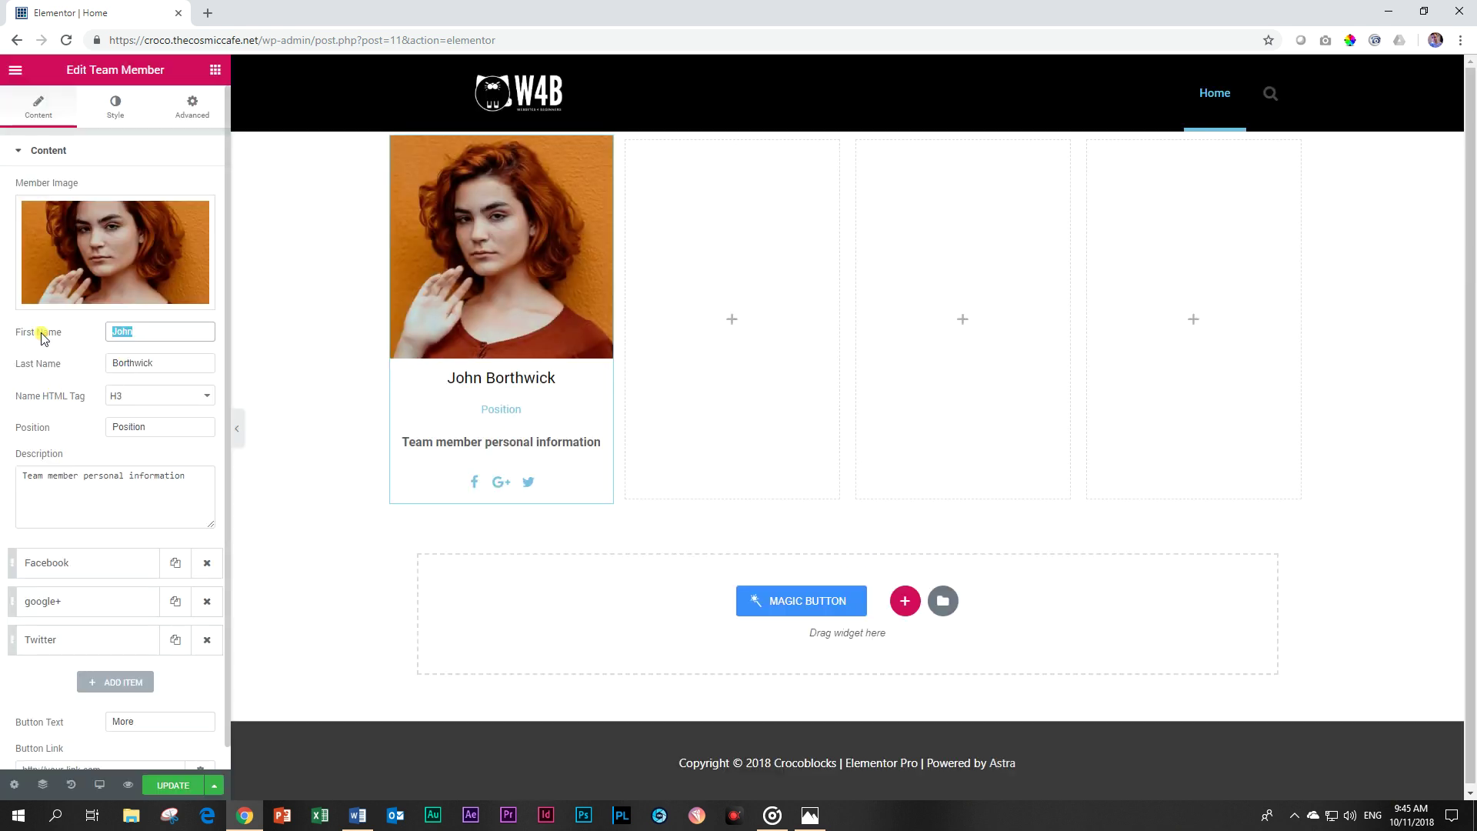
{"action": "type", "text": "Sarah"}
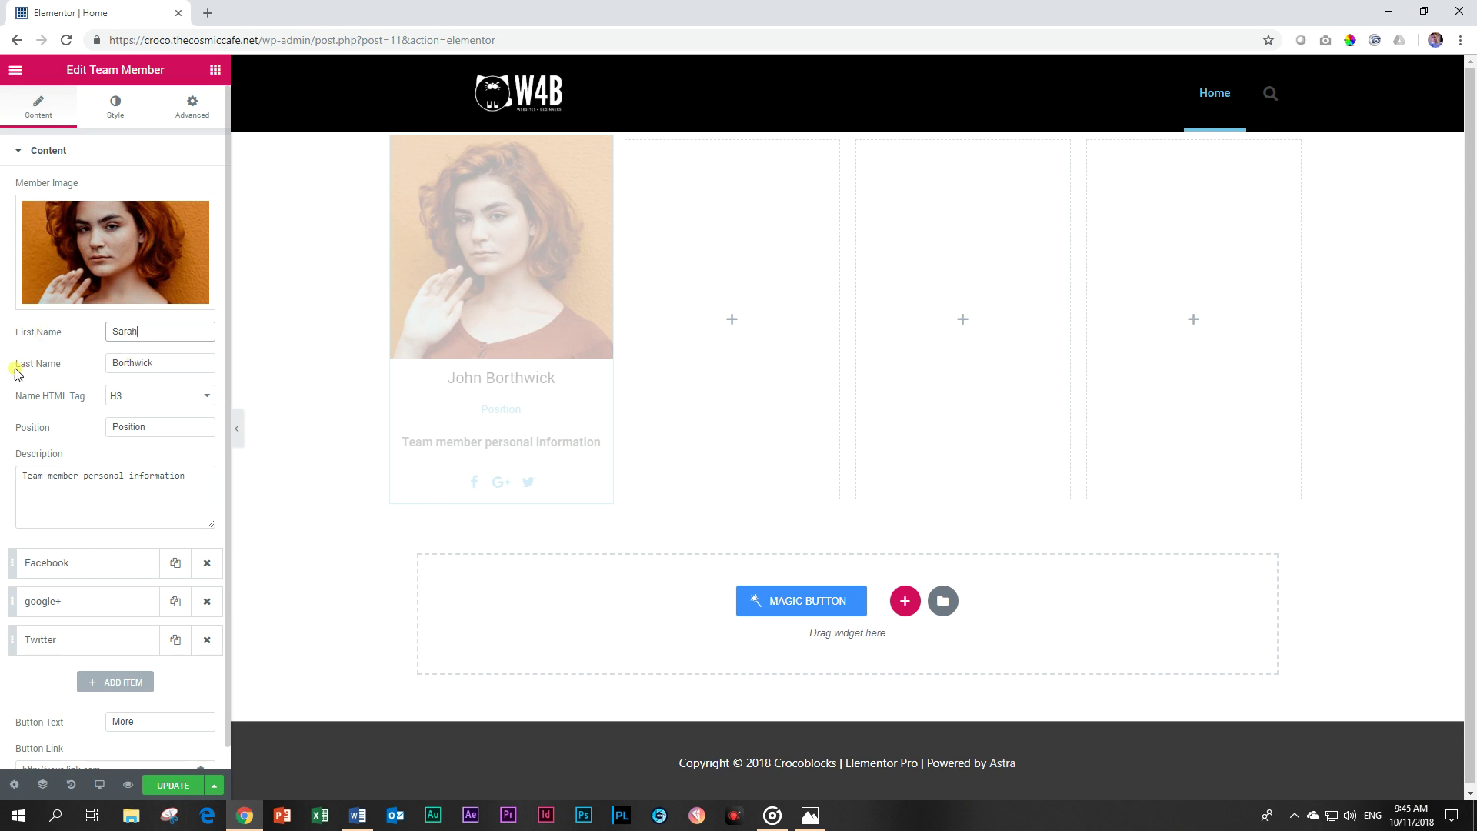
{"action": "left_click_drag", "start_coordinate": [180, 363], "coordinate": [2, 358]}
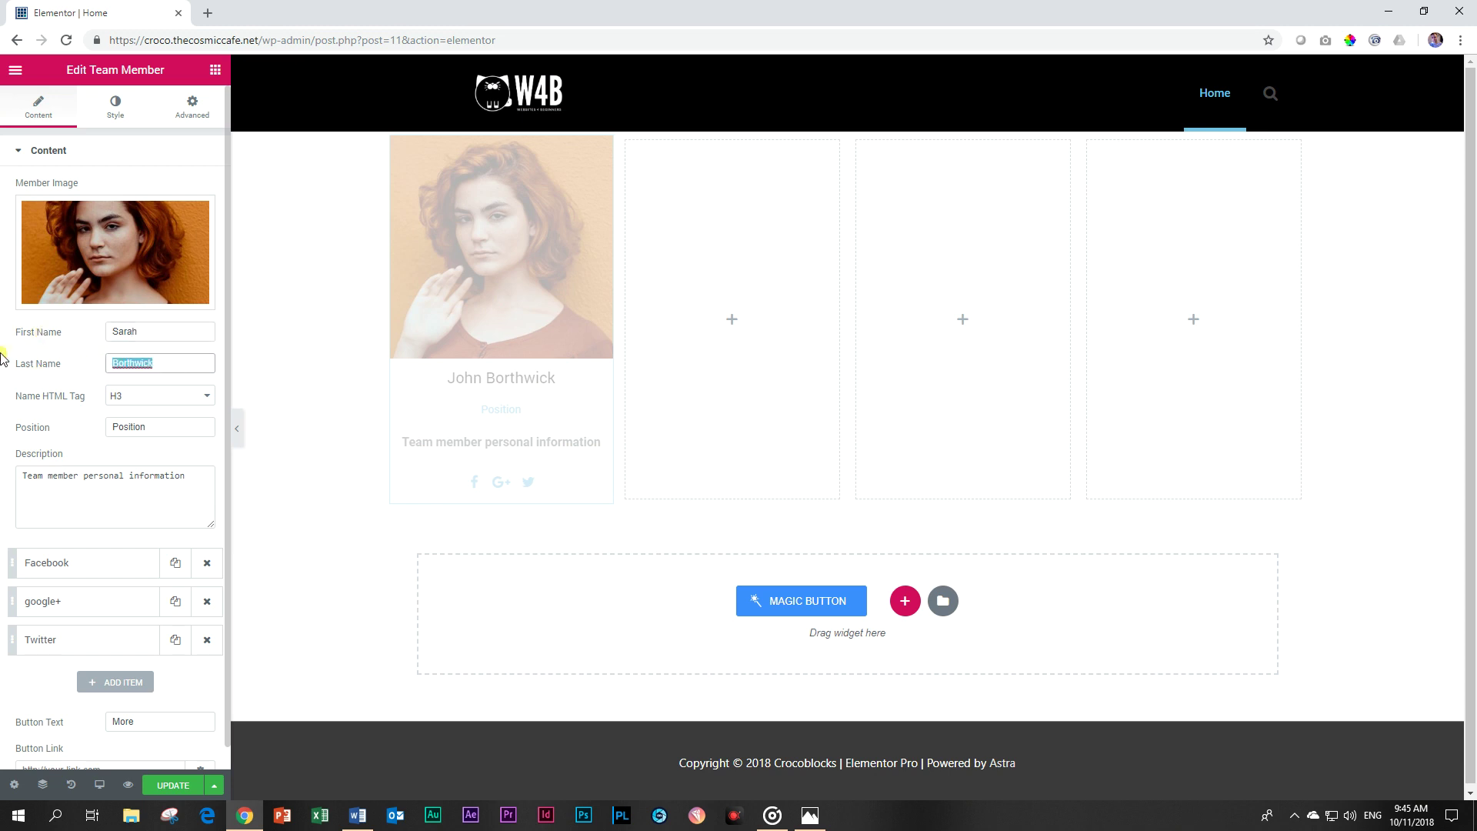
{"action": "type", "text": "DeRanged"}
Enter the position and a description about colouring between the lines and collecting seashells.
{"action": "left_click_drag", "start_coordinate": [159, 426], "coordinate": [51, 424]}
{"action": "type", "text": "Main Boxx"}
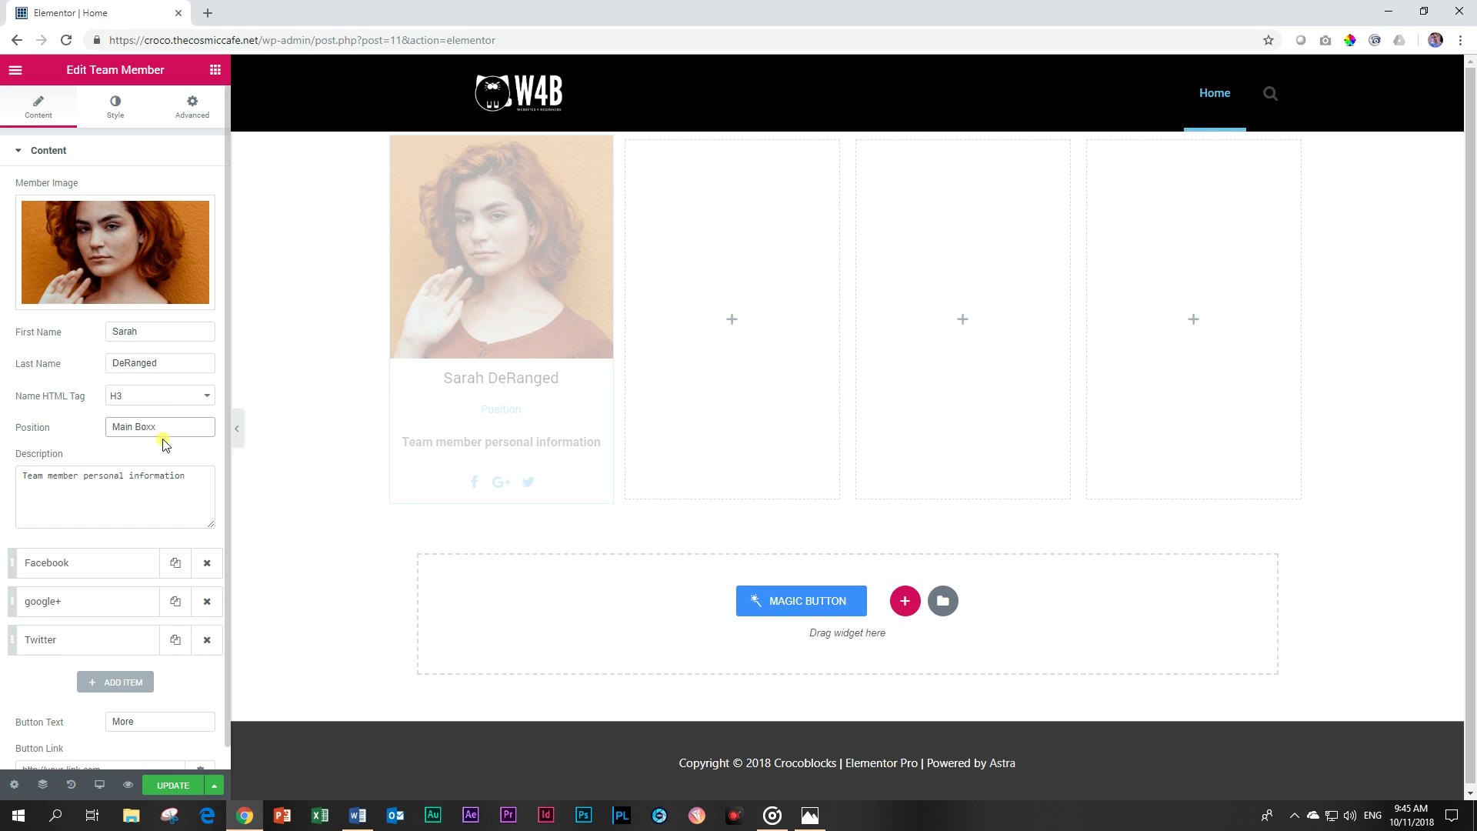
{"action": "left_click_drag", "start_coordinate": [186, 476], "coordinate": [6, 478]}
{"action": "type", "text": "S"}
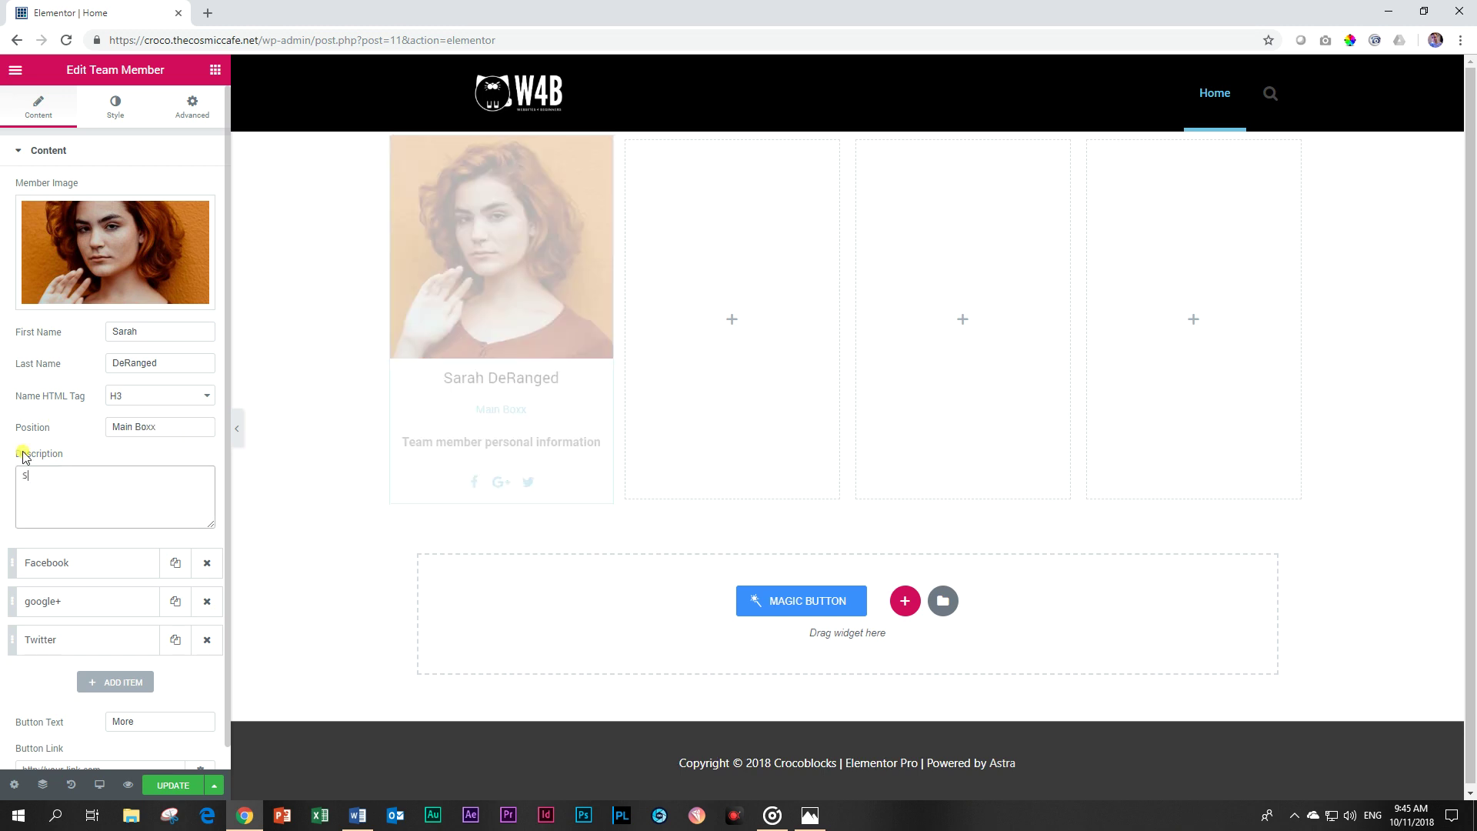
{"action": "type", "text": "he has exceptional skills in colouring between th"}
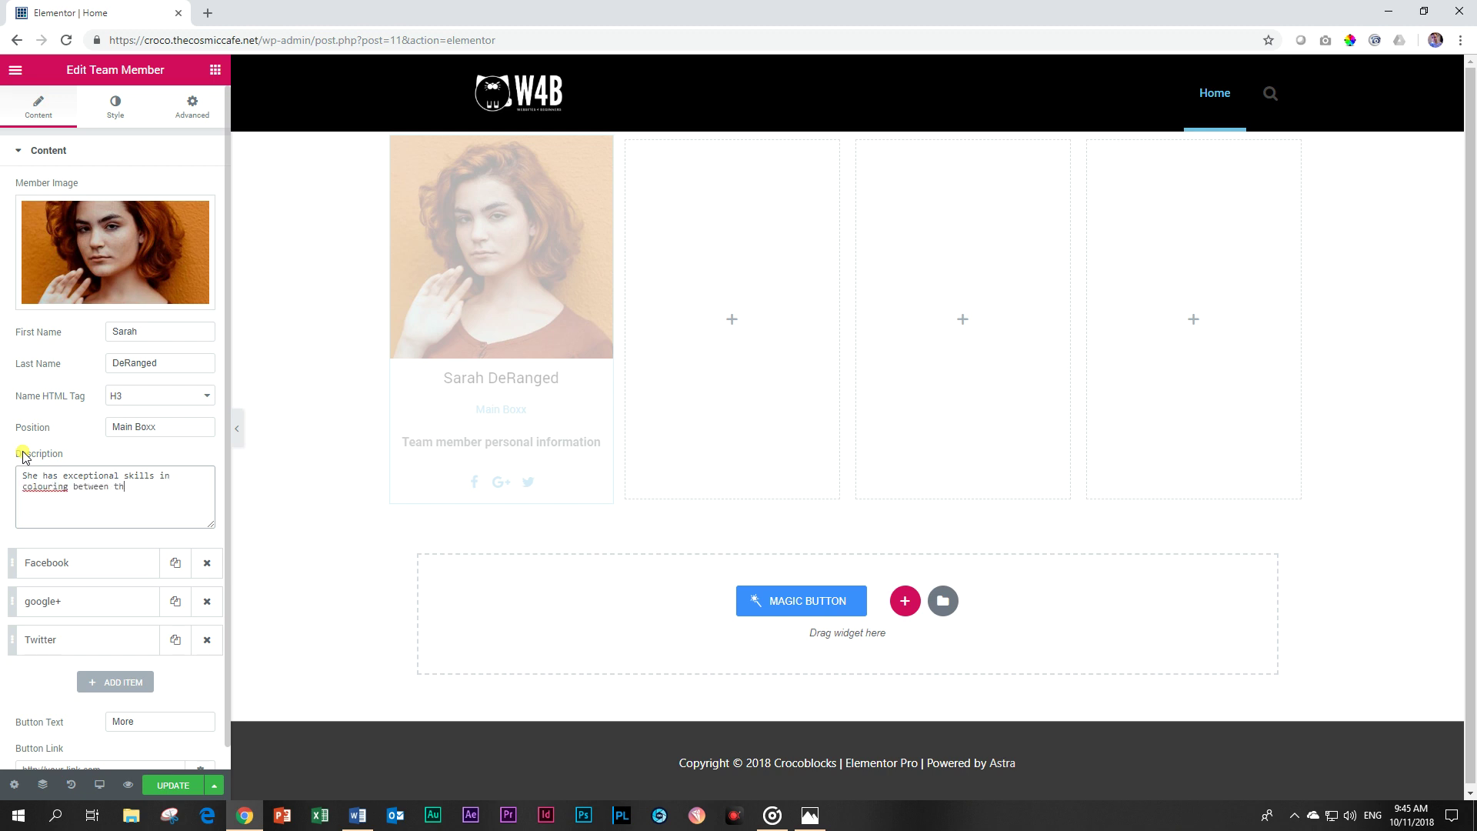
{"action": "type", "text": "e lines and collecting seashells."}
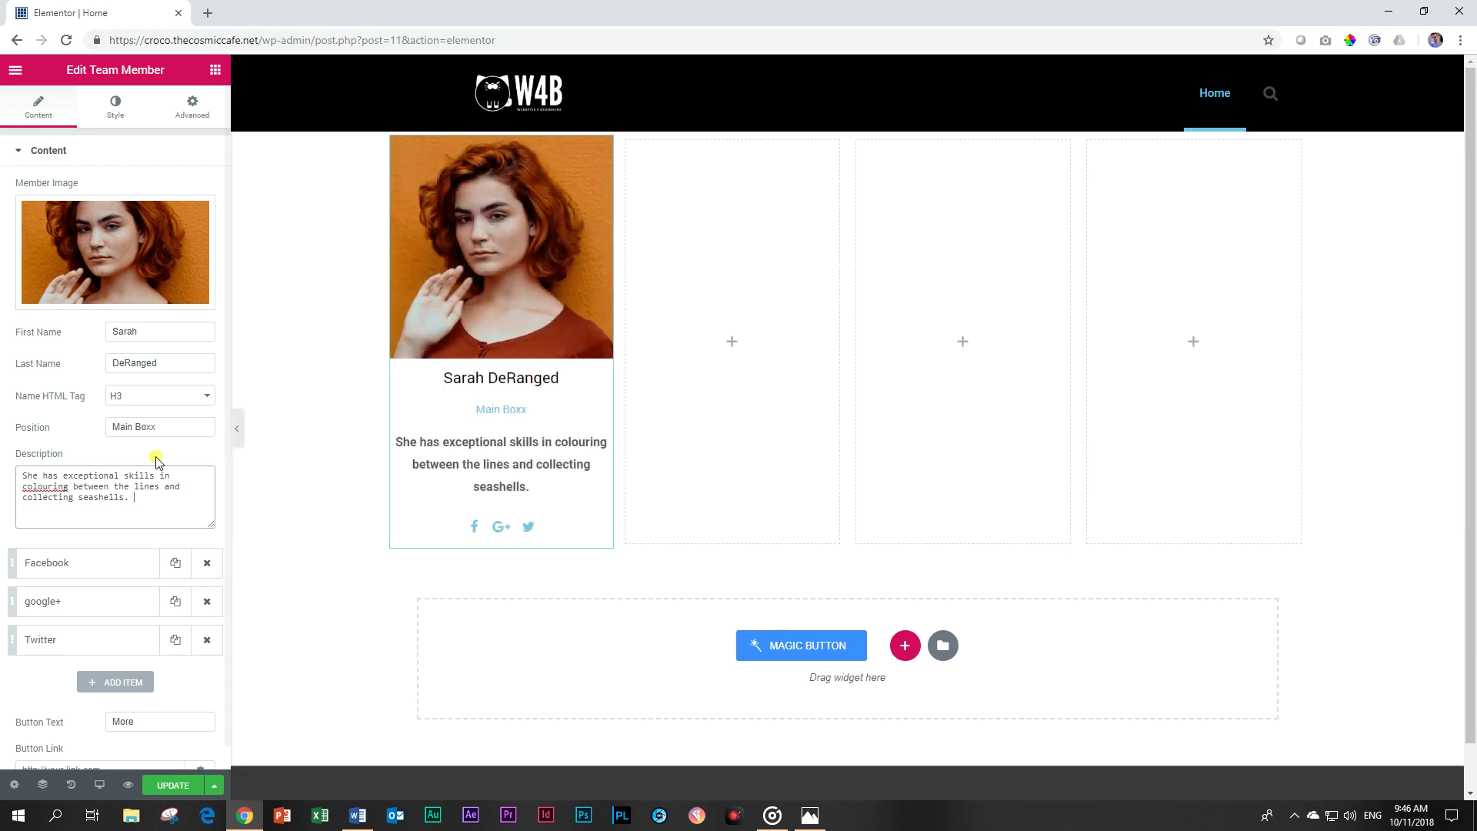
{"action": "left_click", "coordinate": [181, 432]}
Fix the position text, then turn on the Facebook social item's visible label.
{"action": "key", "text": "BackSpace"}
{"action": "key", "text": "BackSpace"}
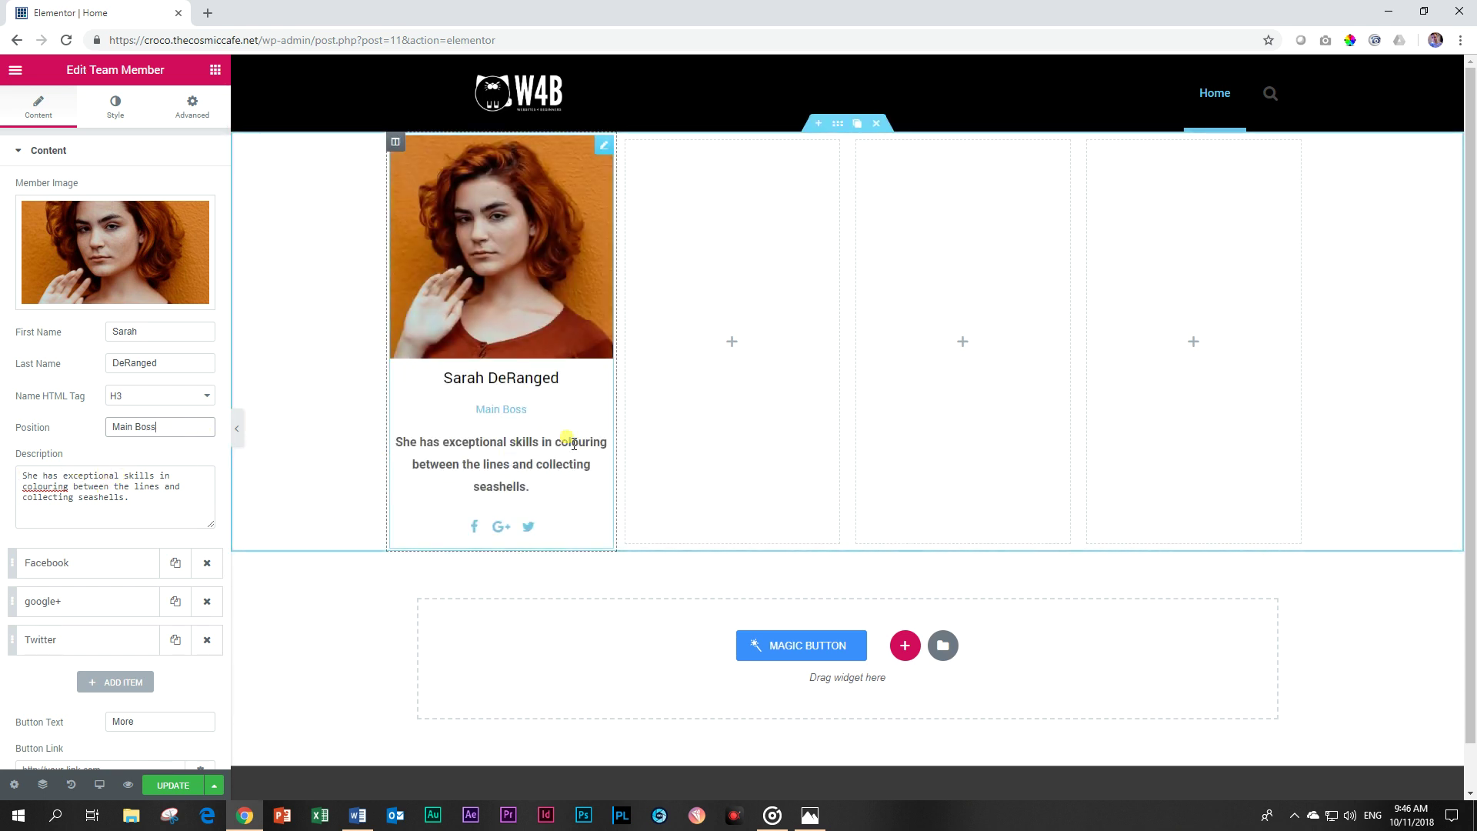
{"action": "left_click", "coordinate": [183, 491]}
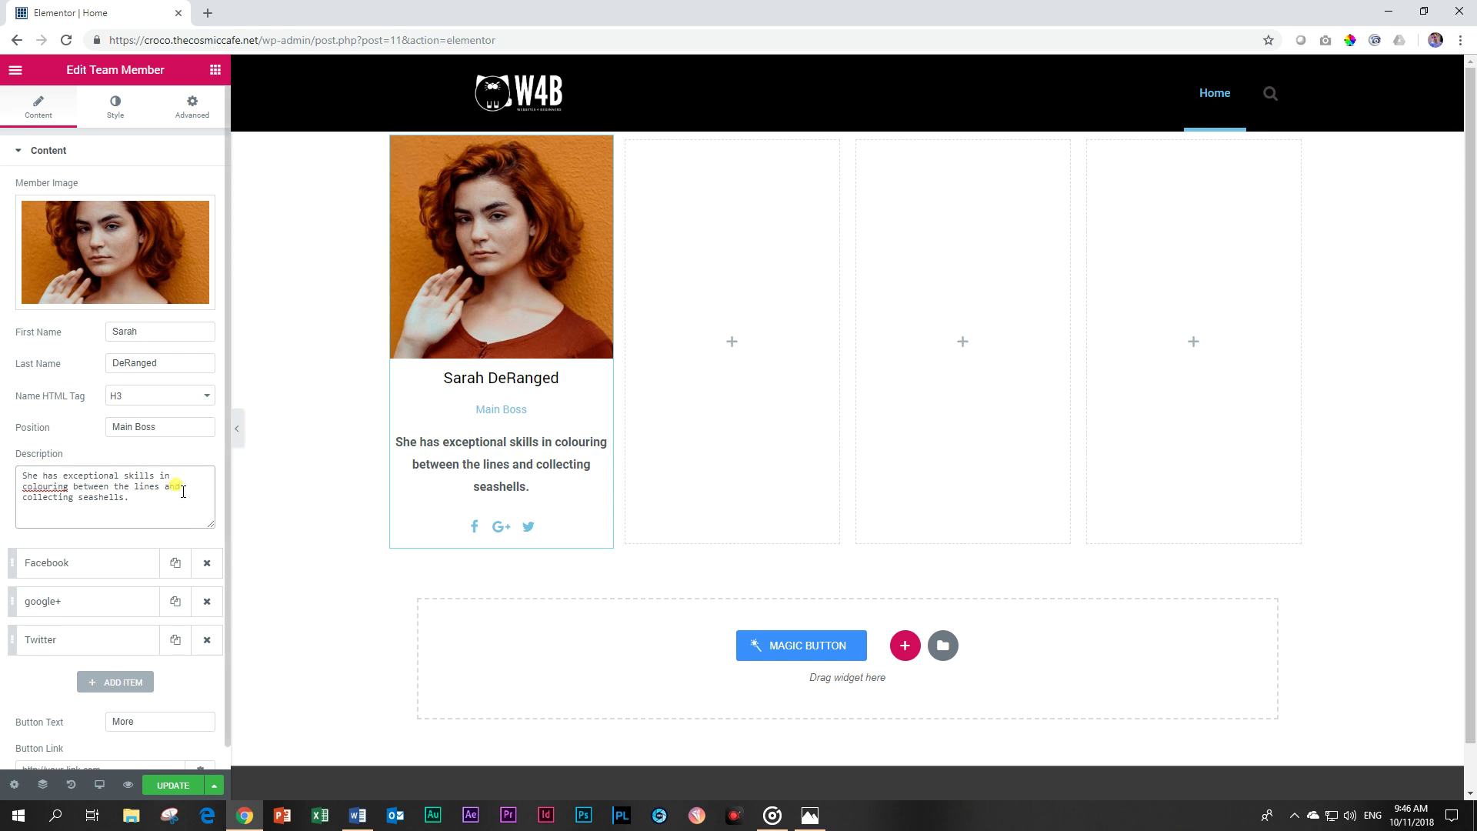
{"action": "scroll", "coordinate": [183, 490], "scroll_direction": "down", "scroll_amount": 1}
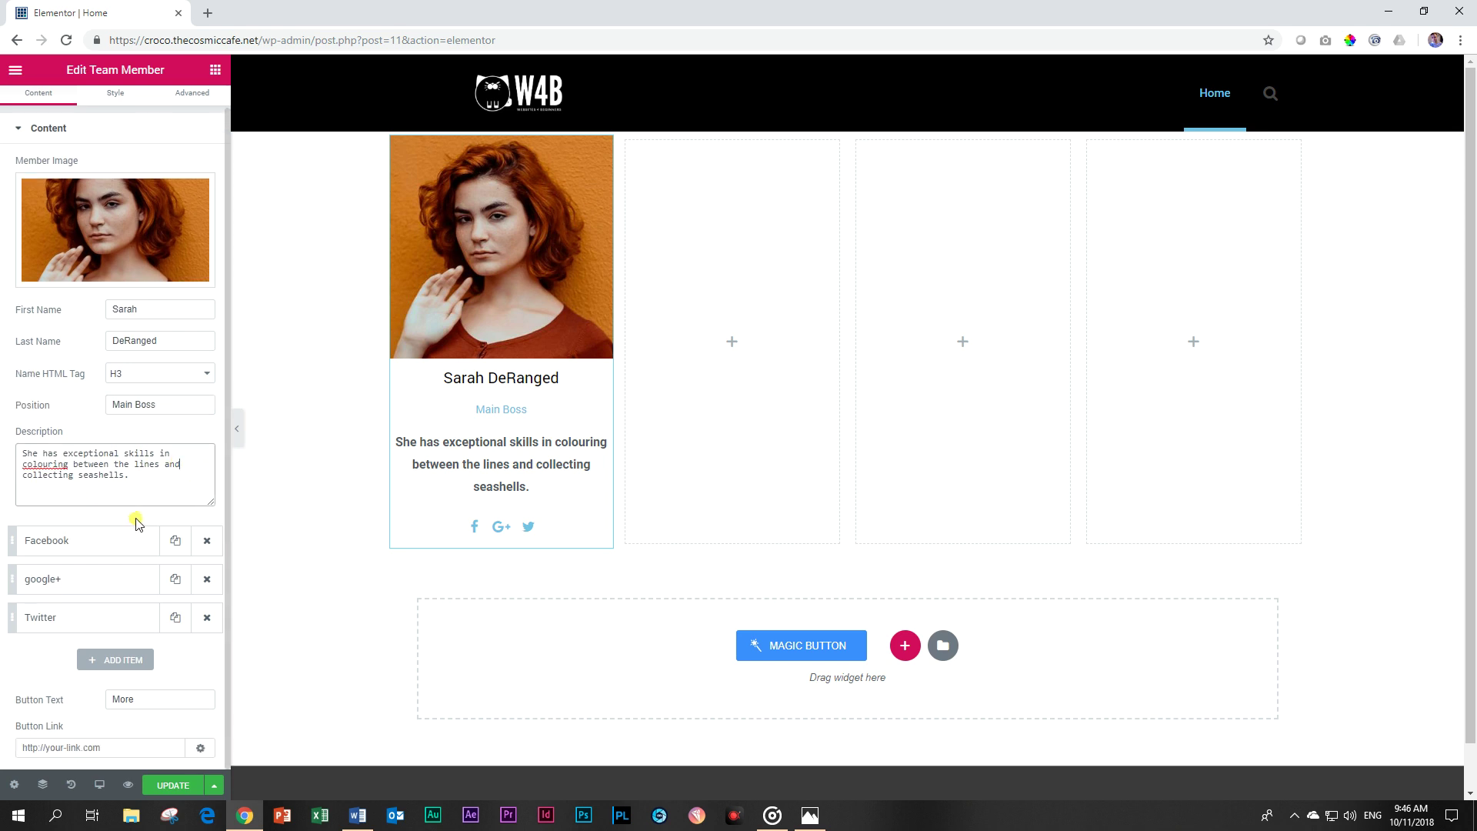
{"action": "left_click", "coordinate": [42, 541]}
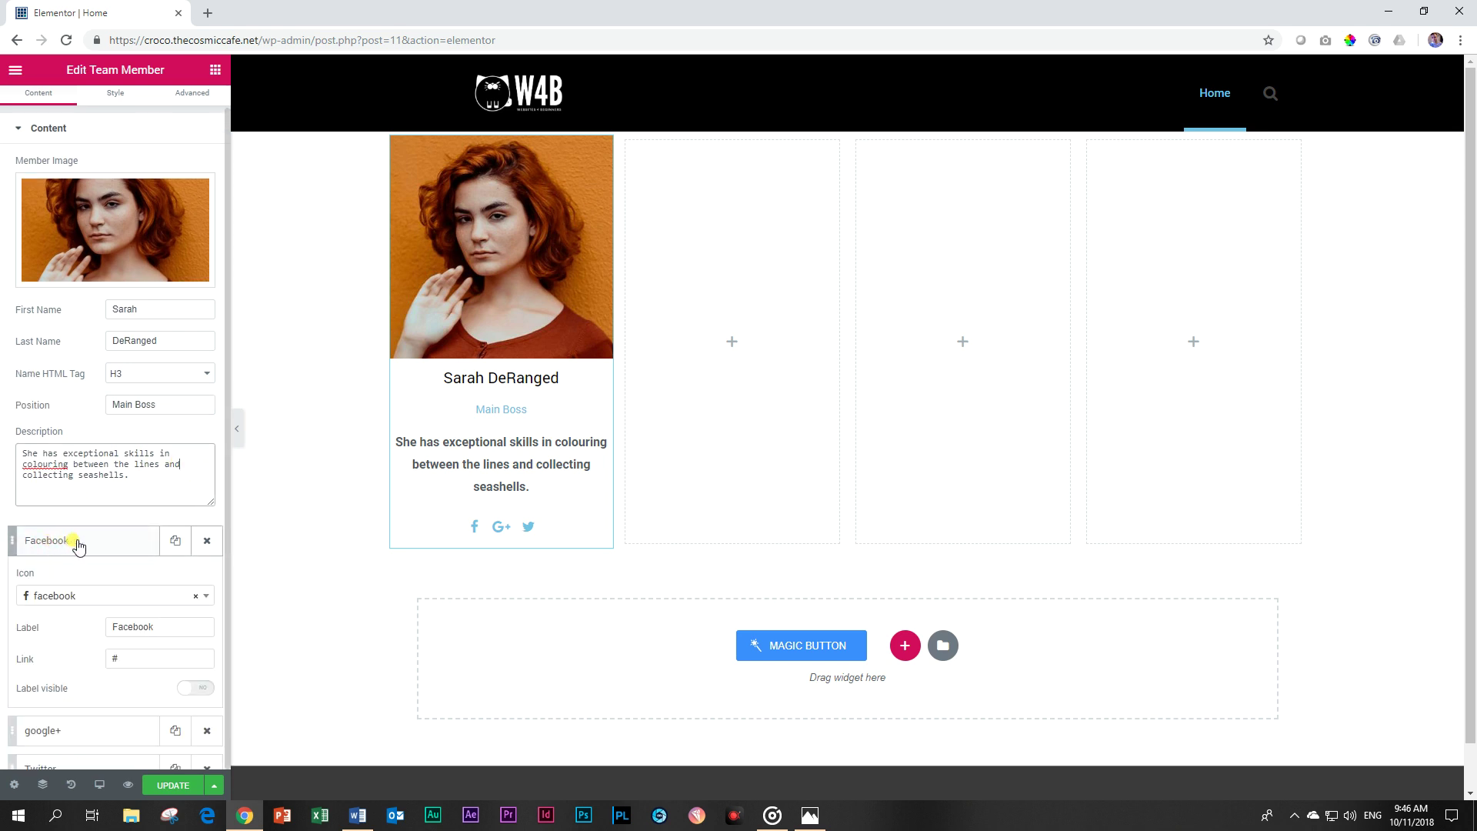
{"action": "scroll", "coordinate": [77, 543], "scroll_direction": "down", "scroll_amount": 2}
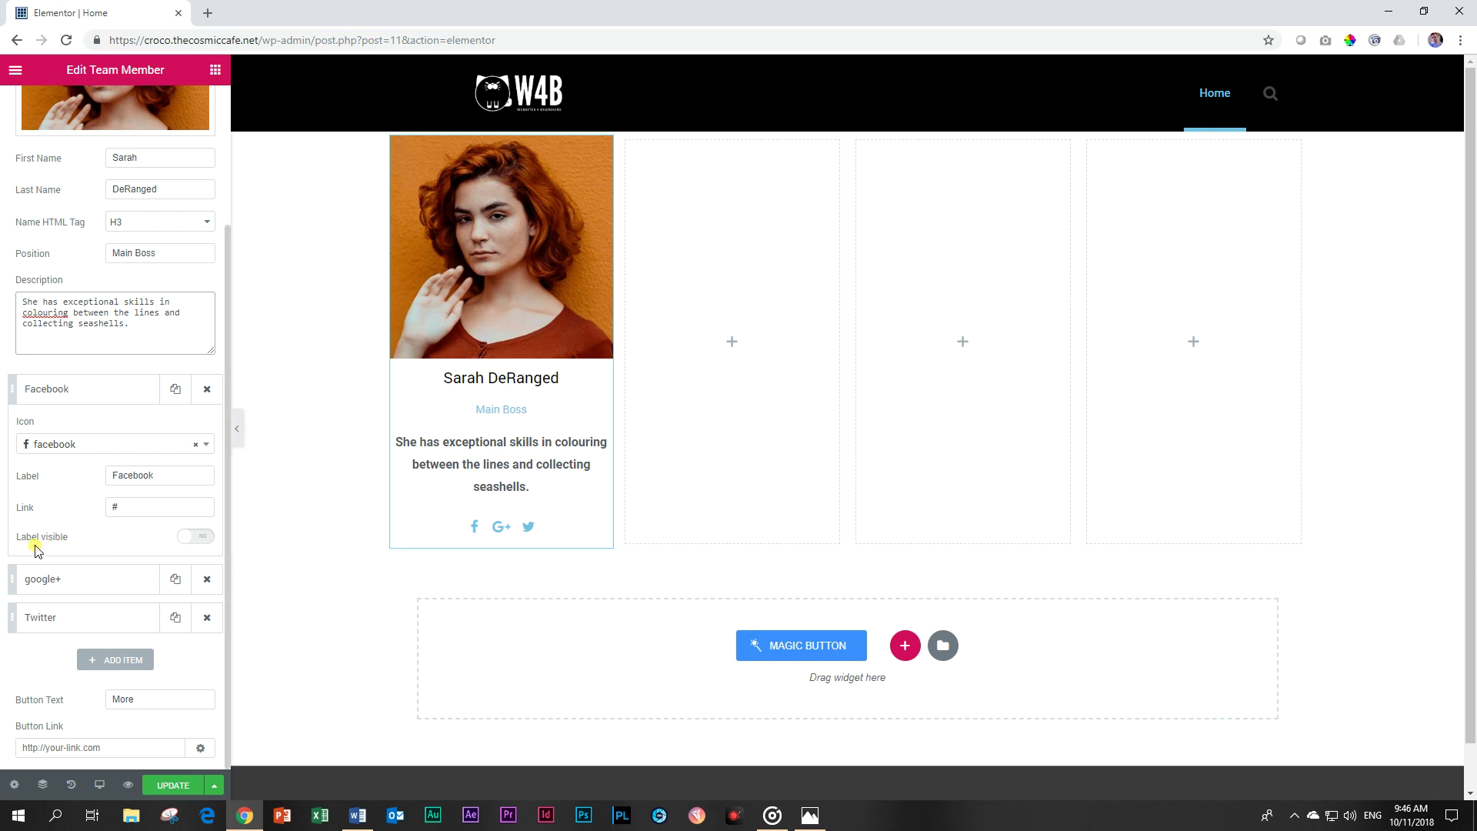
{"action": "left_click", "coordinate": [202, 538]}
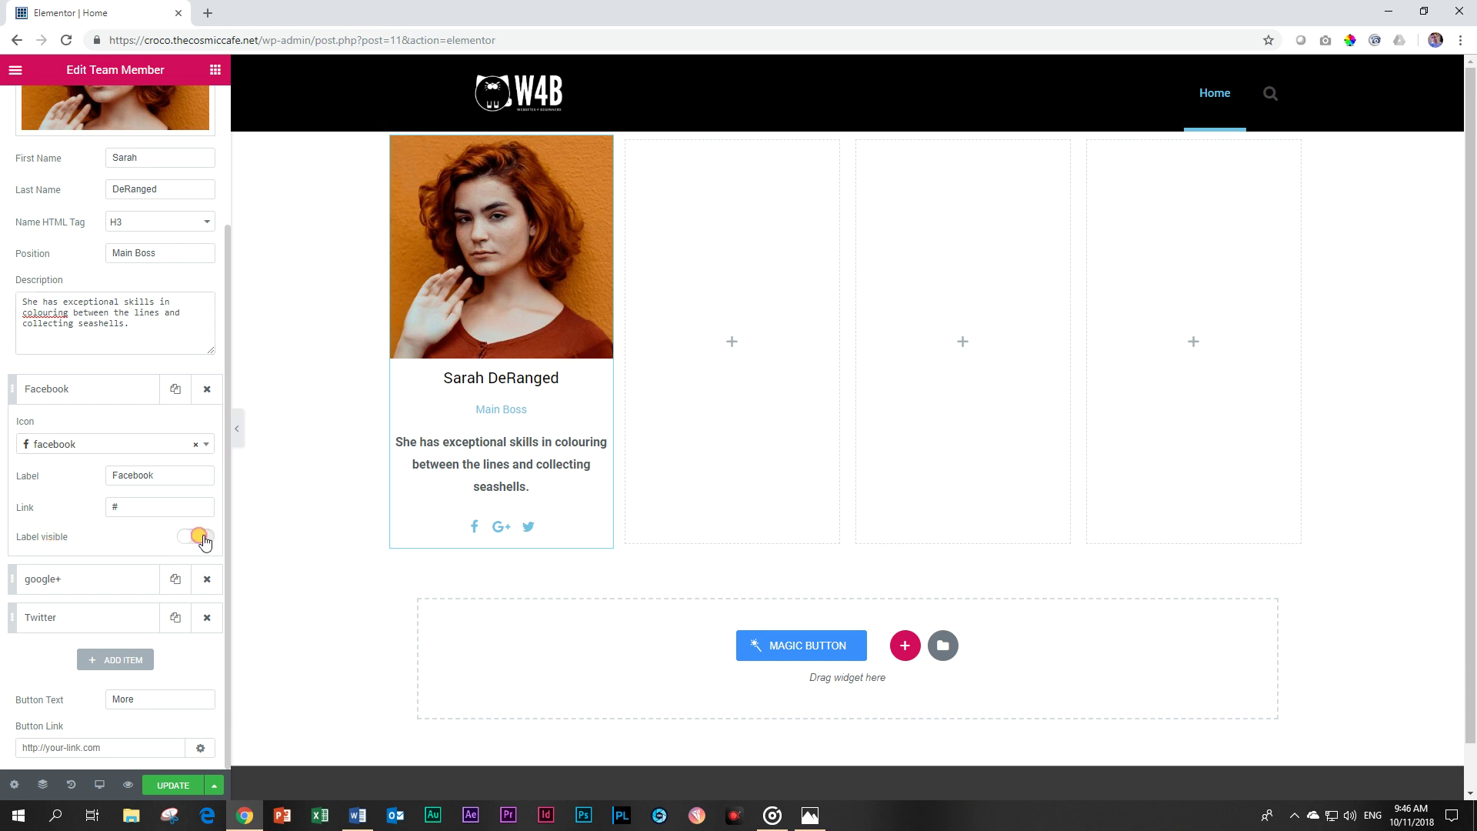
{"action": "left_click", "coordinate": [488, 527]}
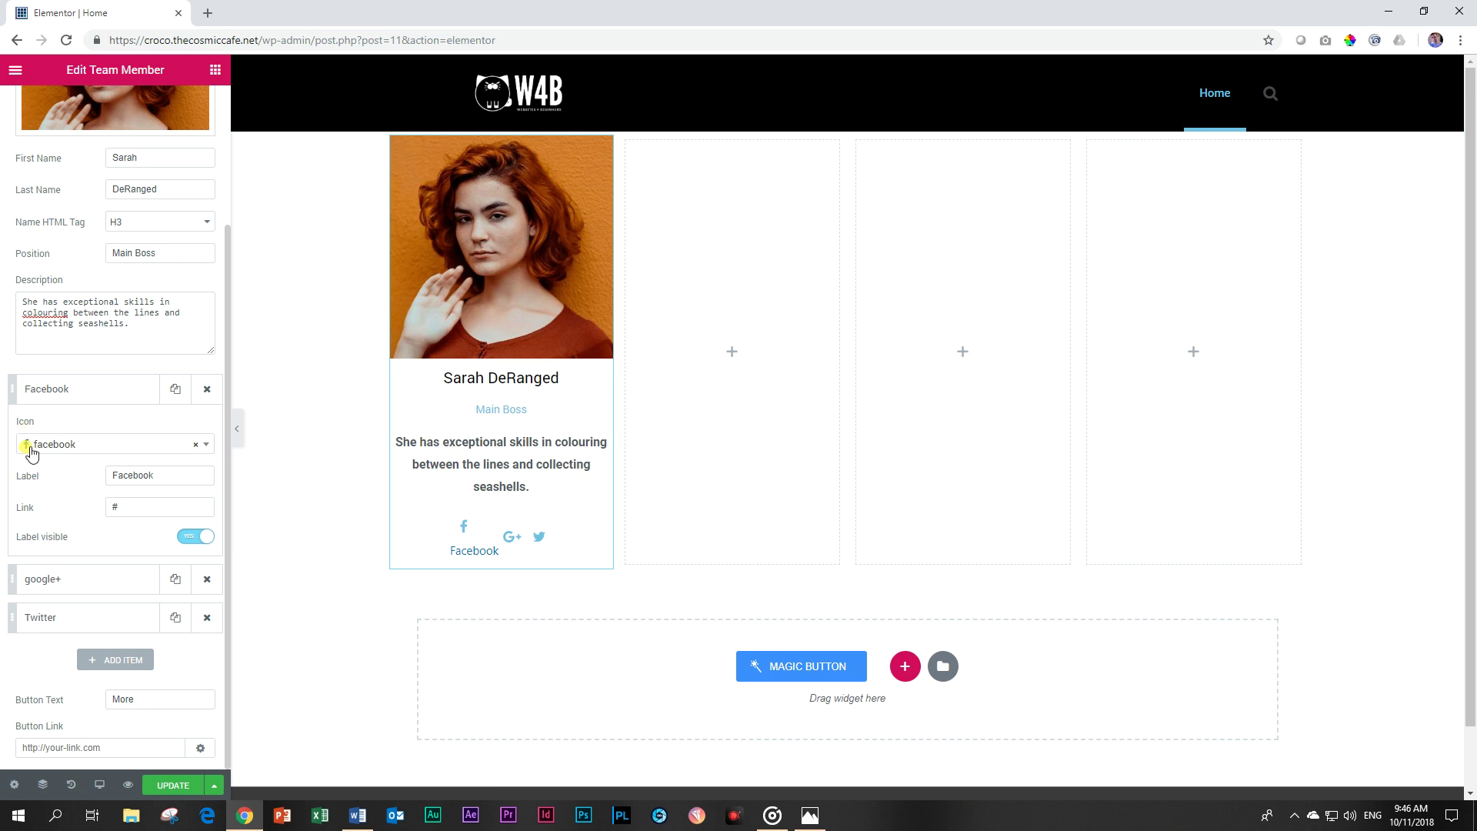
Reselect the facebook icon, hide its label again, and collapse the Facebook item.
{"action": "left_click", "coordinate": [194, 447]}
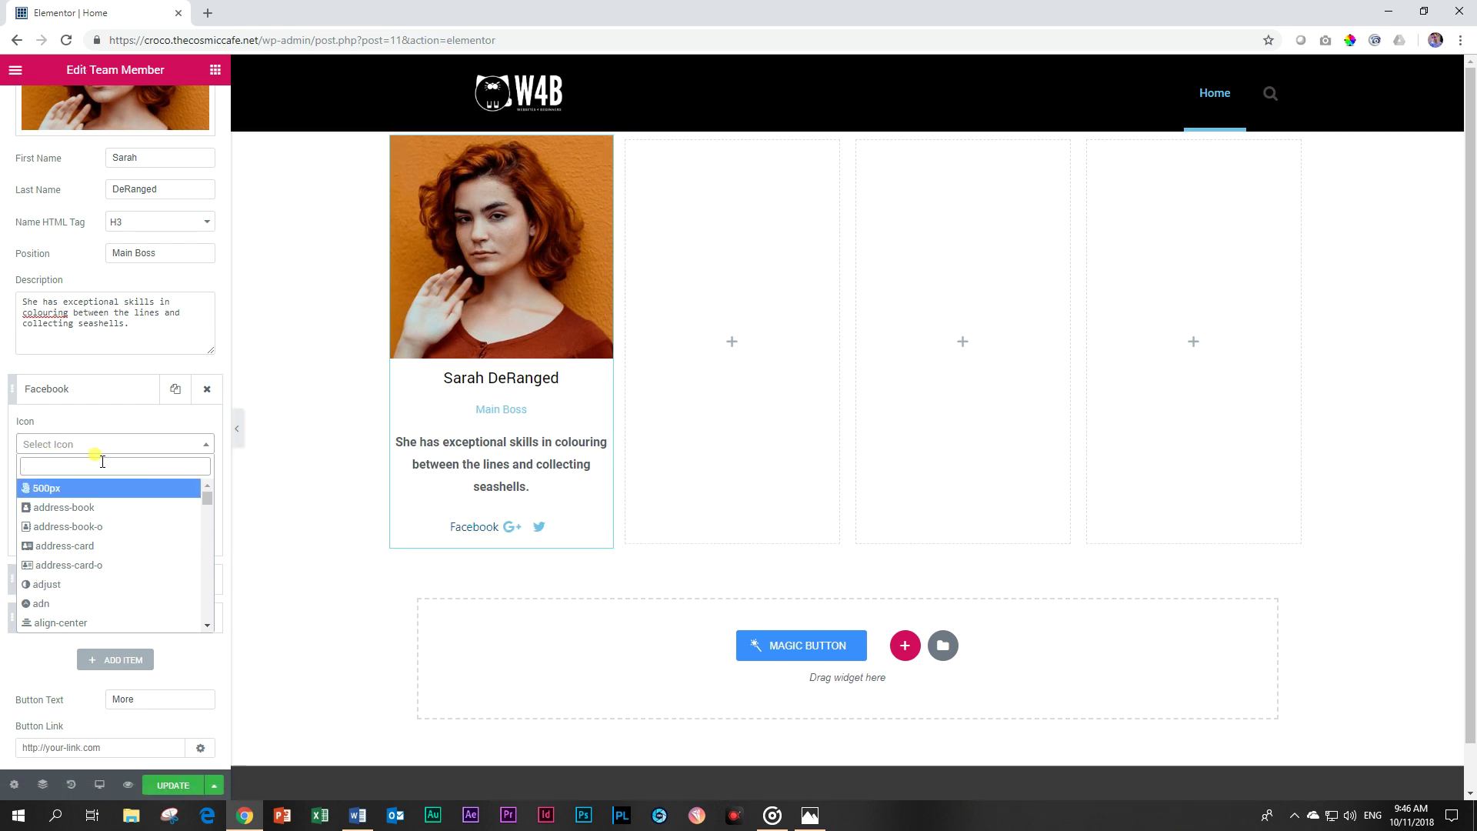
{"action": "type", "text": "fac"}
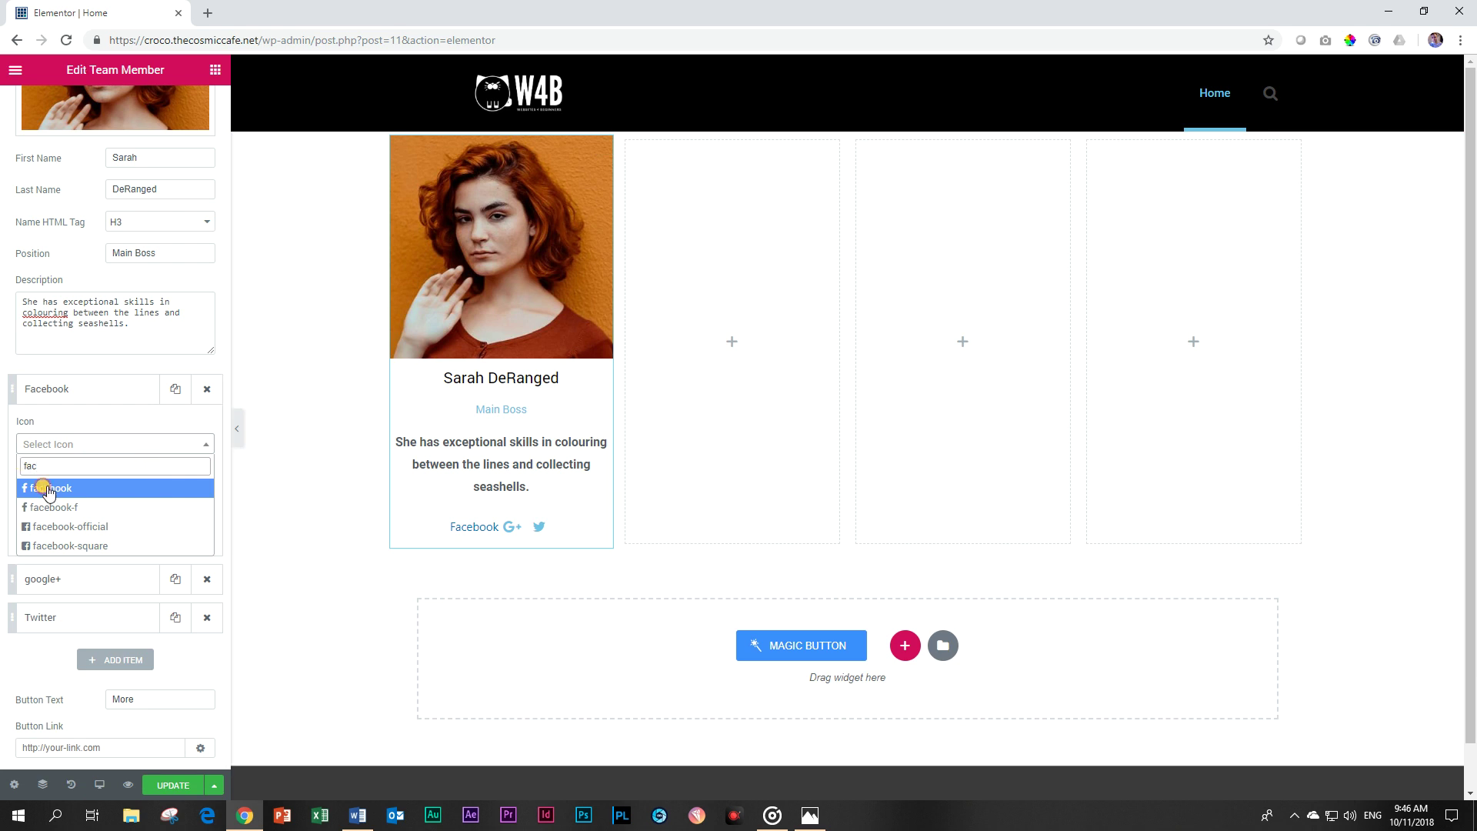
{"action": "left_click", "coordinate": [46, 488]}
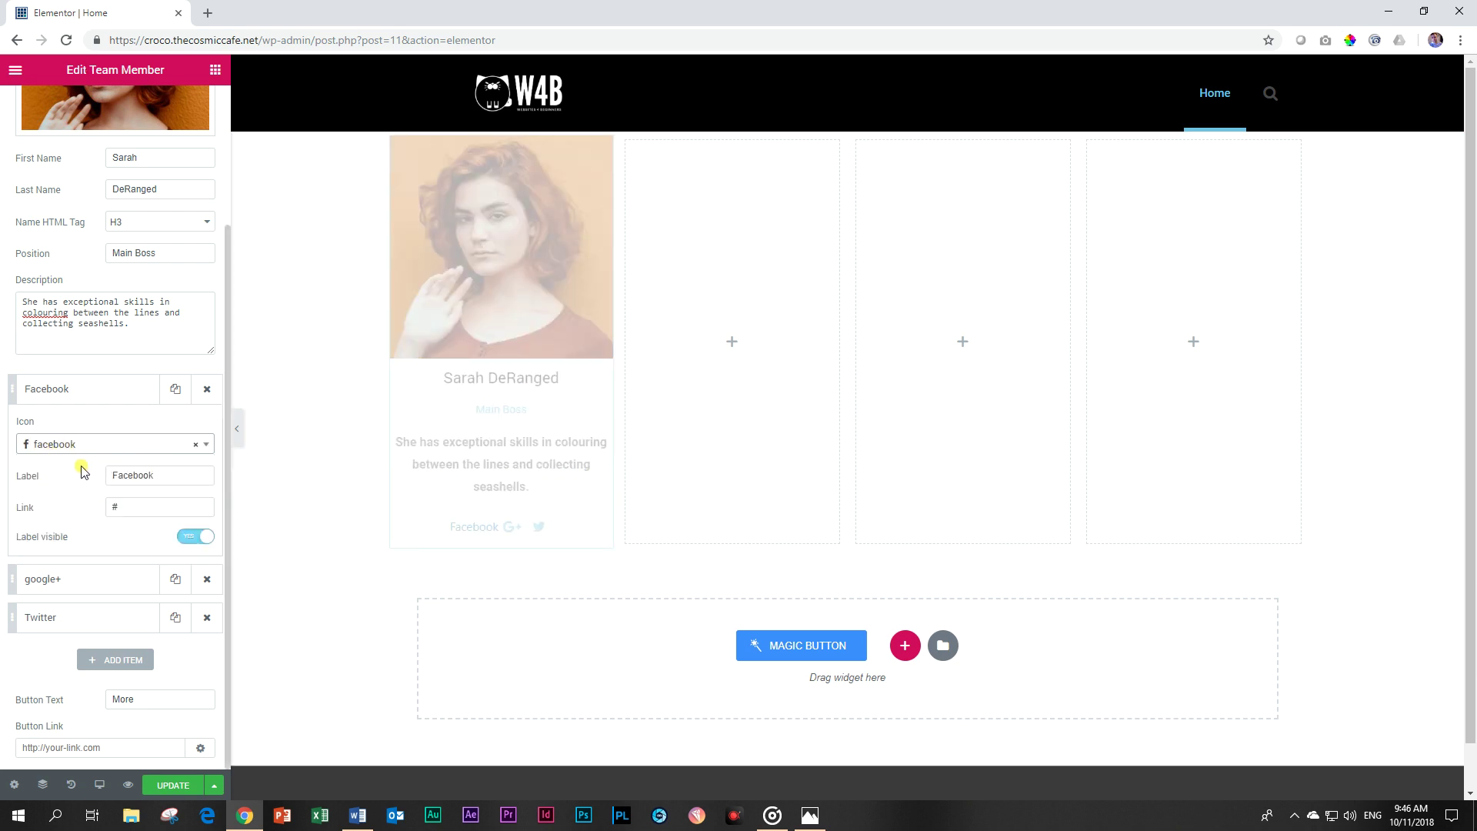
{"action": "left_click", "coordinate": [194, 538]}
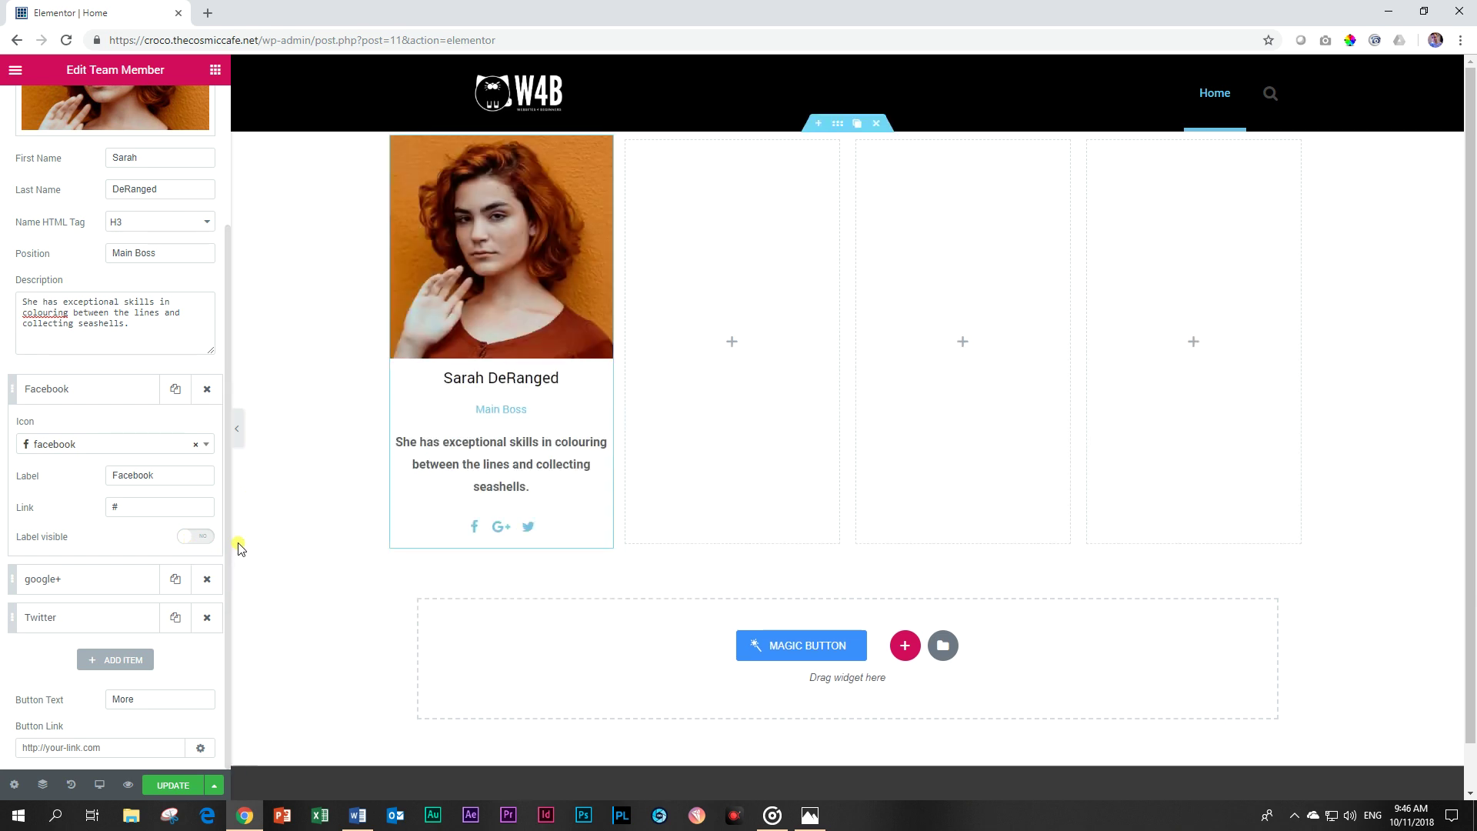
{"action": "left_click", "coordinate": [140, 507]}
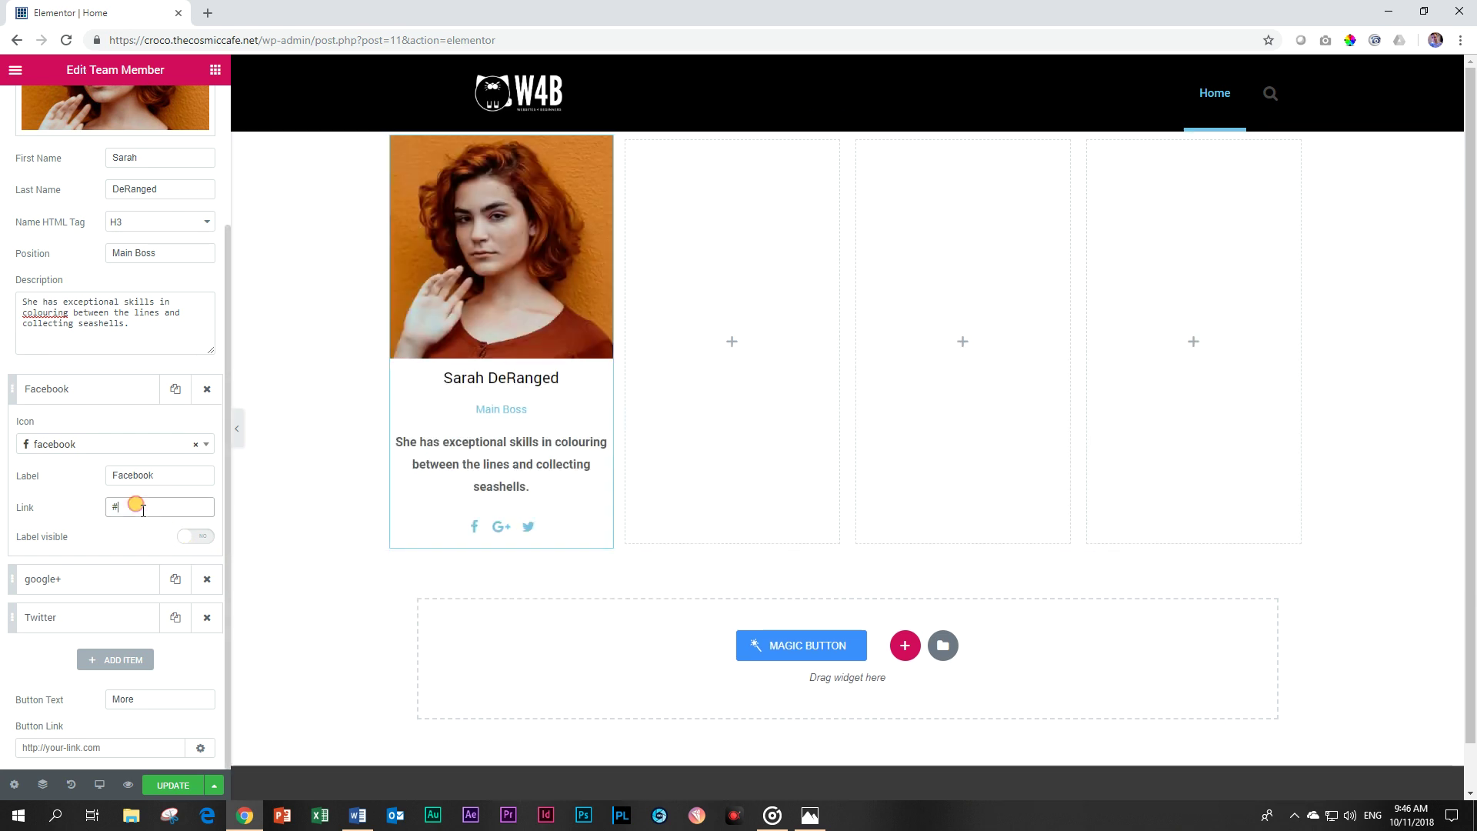
{"action": "left_click", "coordinate": [105, 388]}
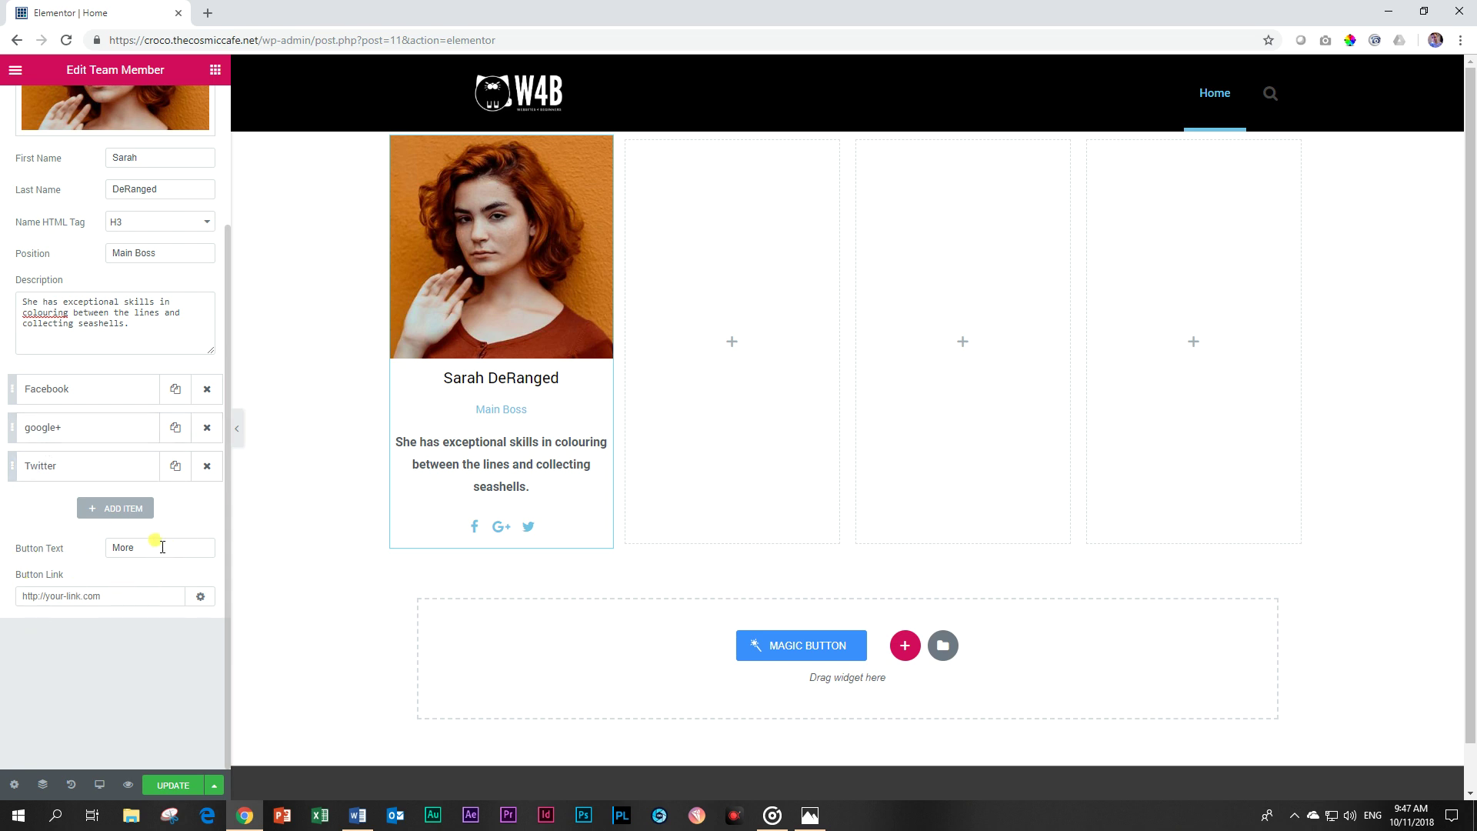
Set the button link to # and change its text from More to Find Out More.
{"action": "left_click", "coordinate": [108, 598]}
{"action": "type", "text": "#"}
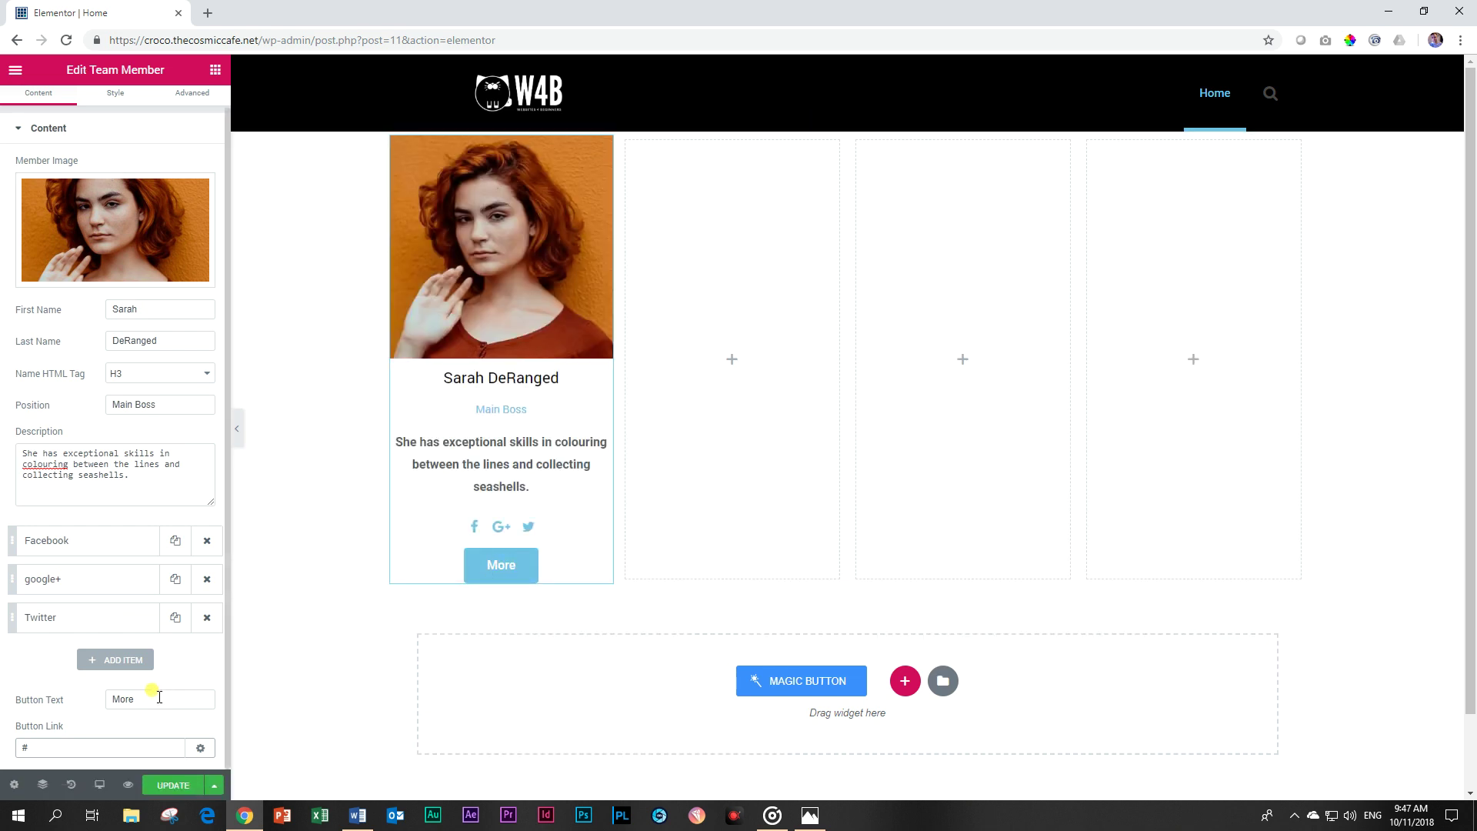
{"action": "left_click", "coordinate": [163, 697]}
{"action": "key", "text": "BackSpace"}
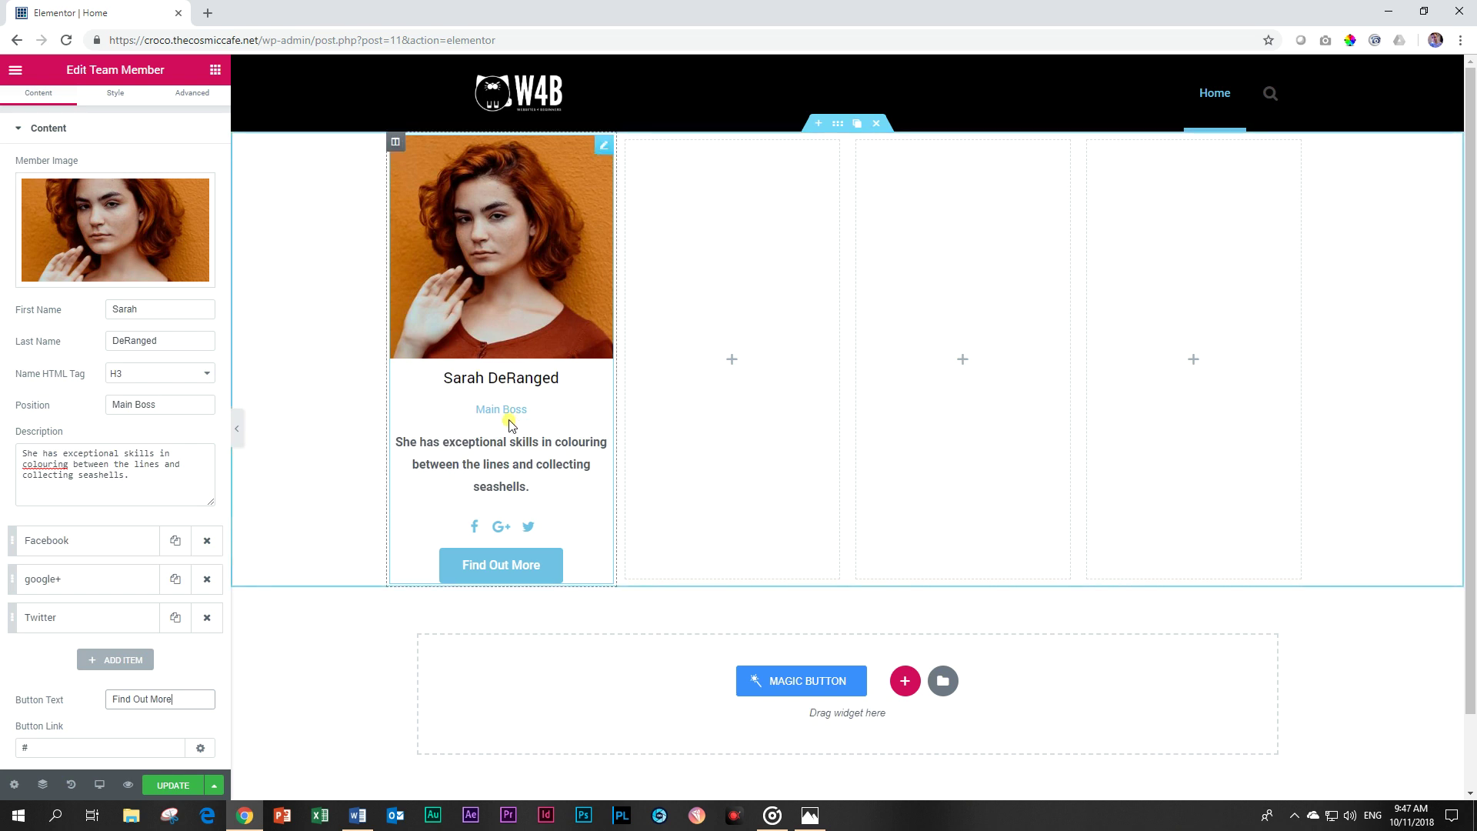
{"action": "left_click", "coordinate": [46, 127]}
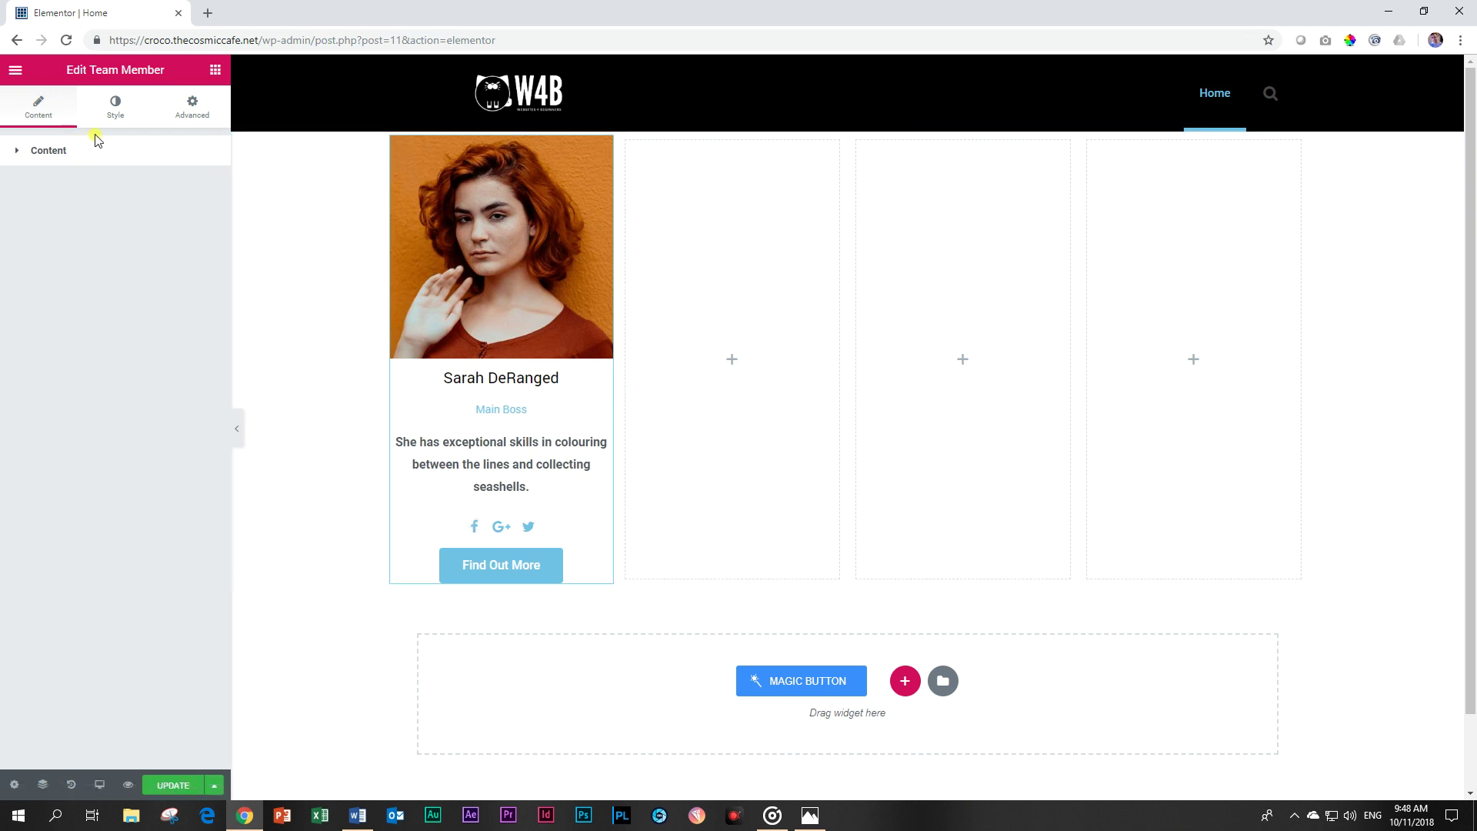
In the Style tab, left-align the member's name and position text.
{"action": "left_click", "coordinate": [112, 123]}
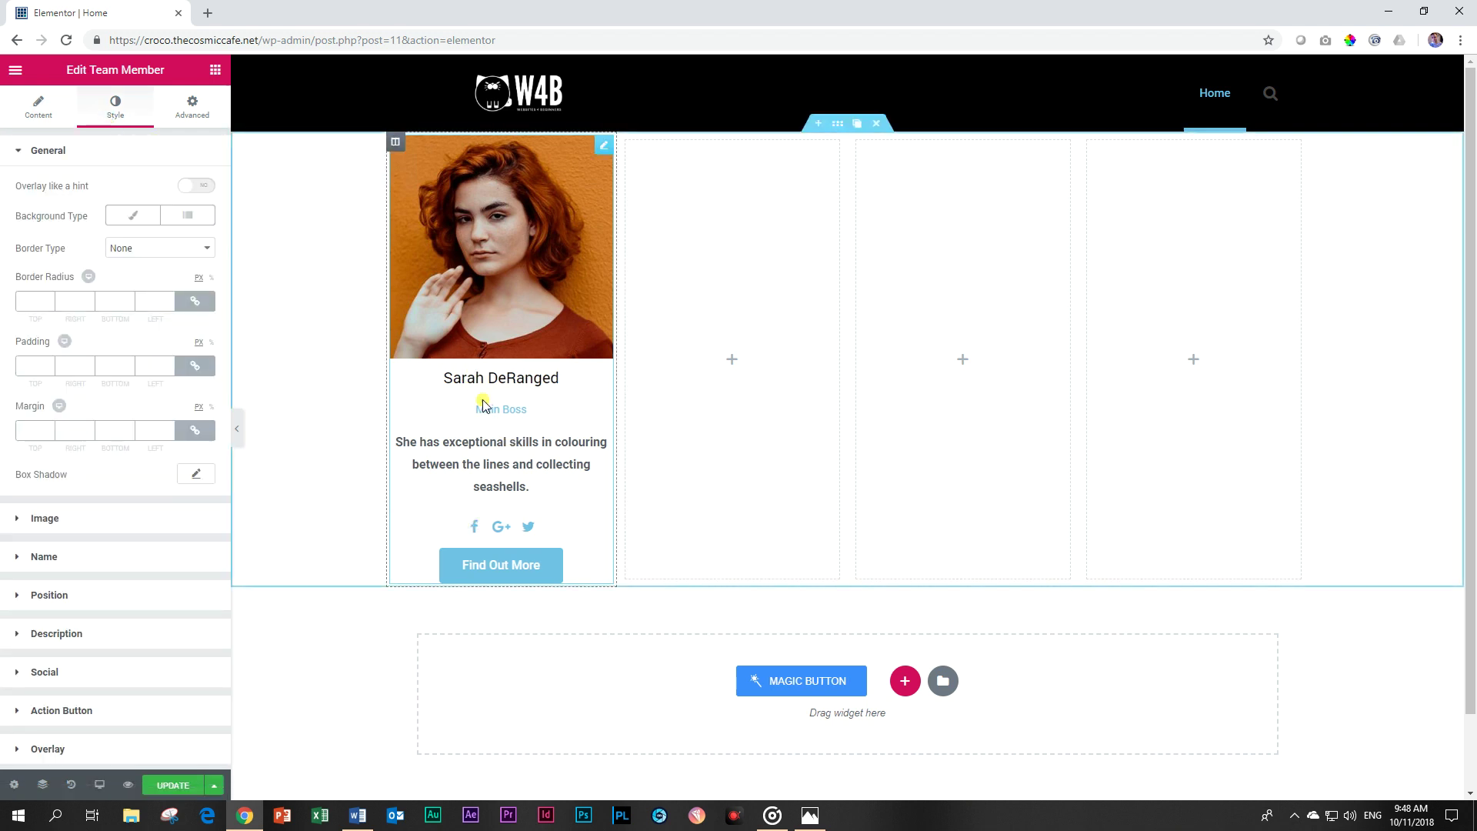
{"action": "left_click", "coordinate": [69, 152]}
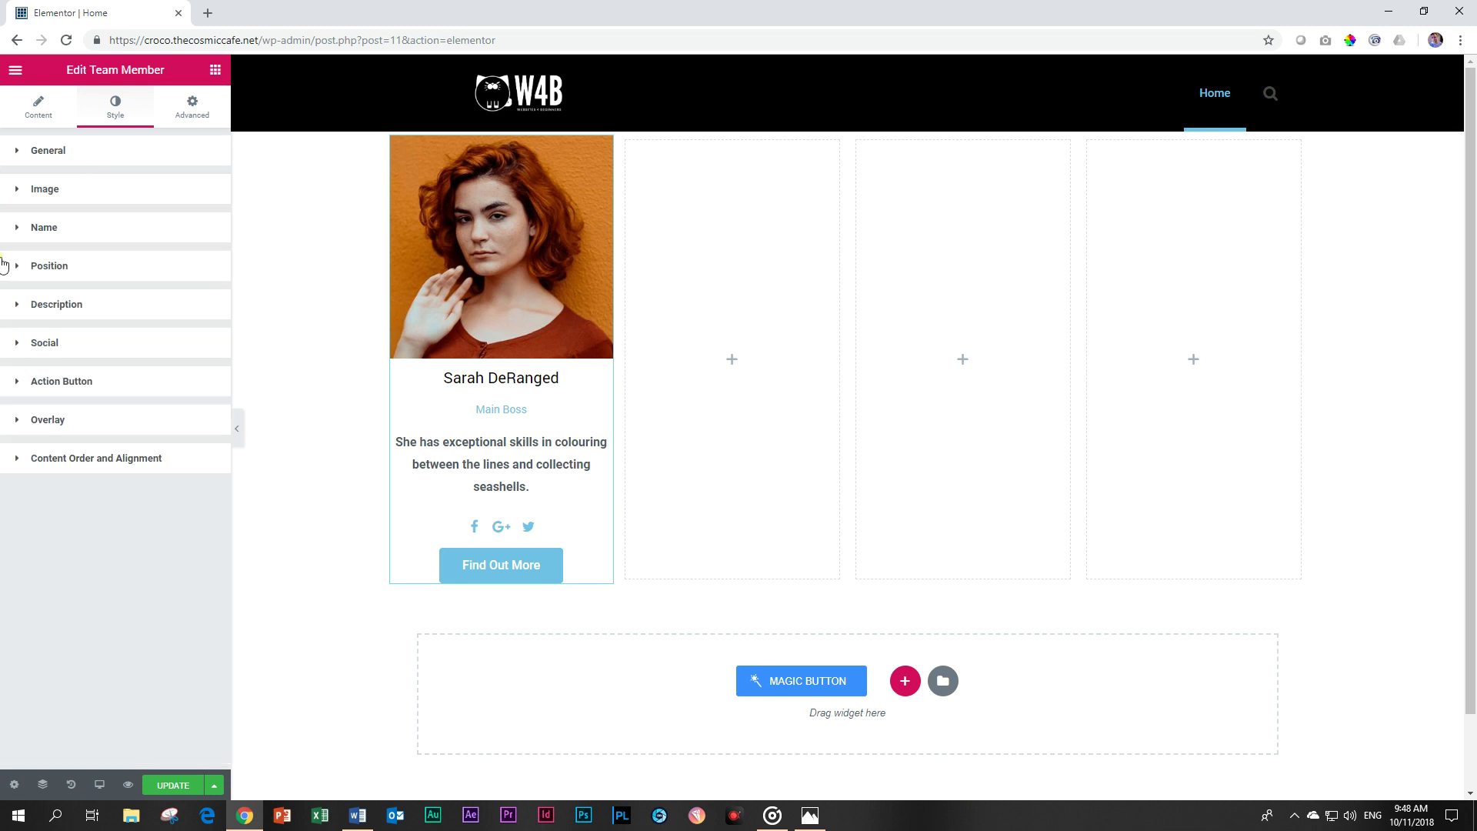
{"action": "left_click", "coordinate": [34, 231]}
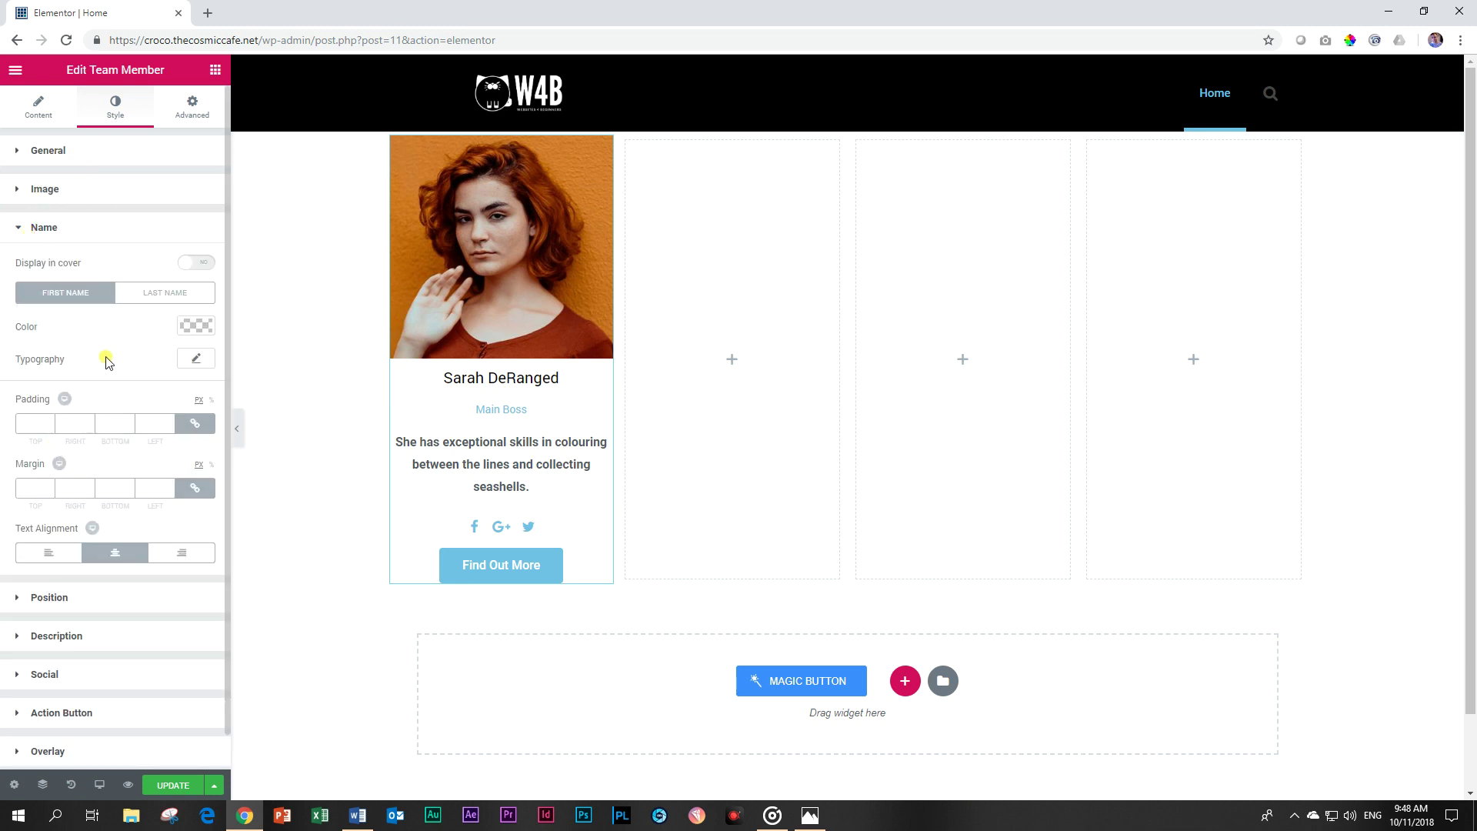
{"action": "left_click", "coordinate": [48, 552]}
{"action": "left_click", "coordinate": [40, 229]}
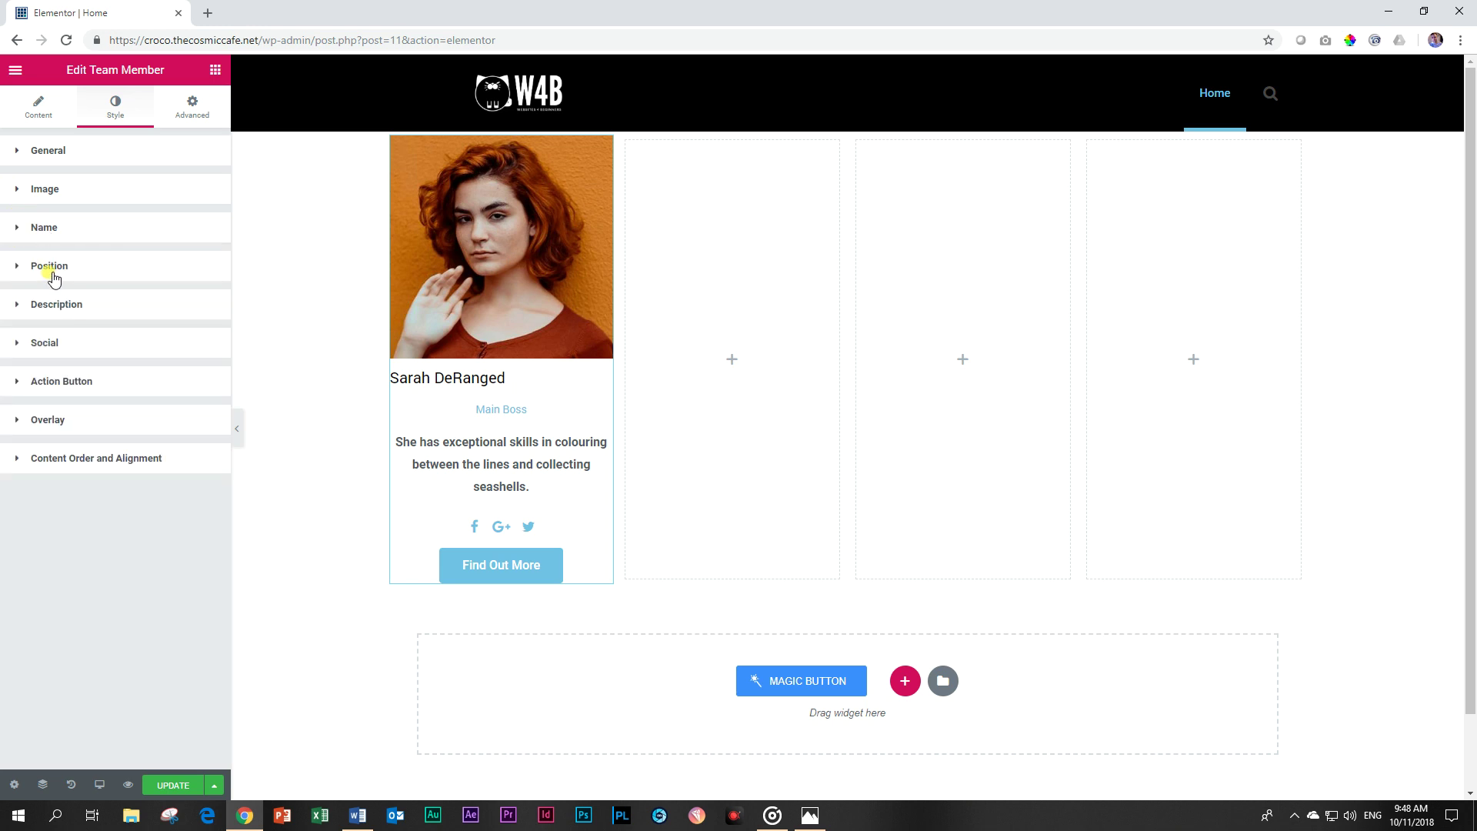
{"action": "left_click", "coordinate": [53, 269]}
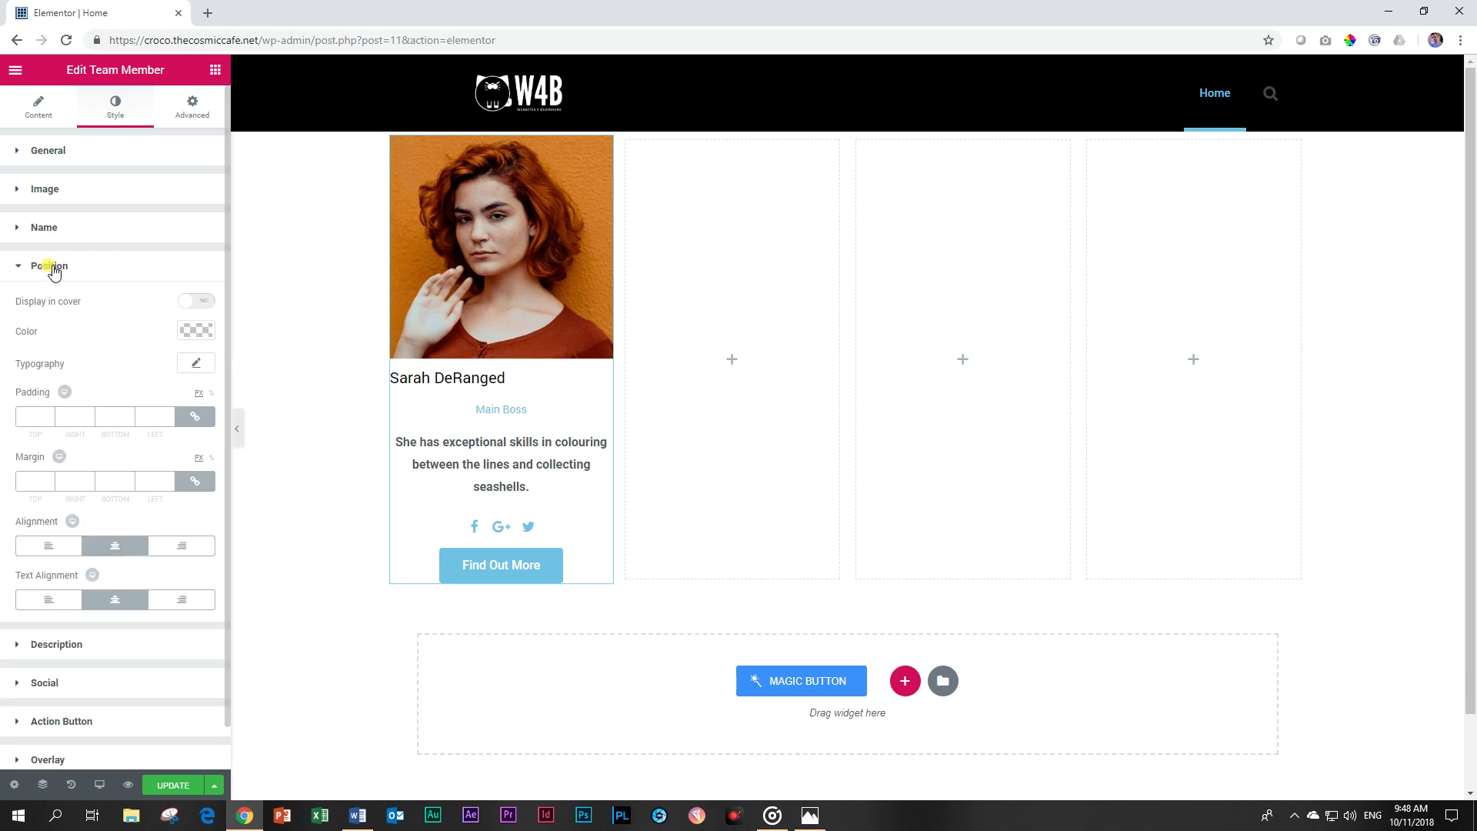
{"action": "left_click", "coordinate": [50, 599]}
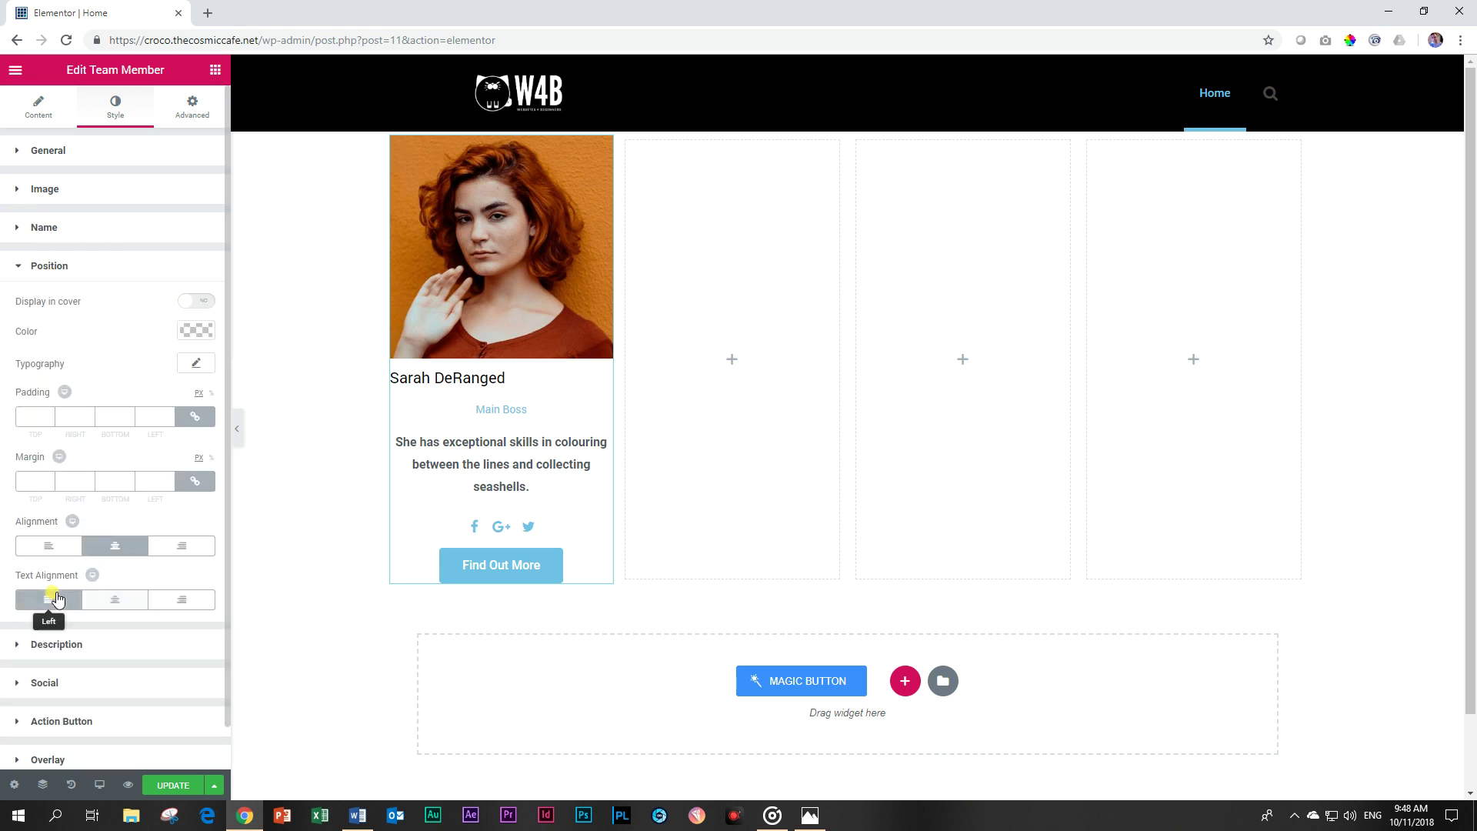
{"action": "left_click", "coordinate": [51, 546]}
{"action": "left_click", "coordinate": [48, 266]}
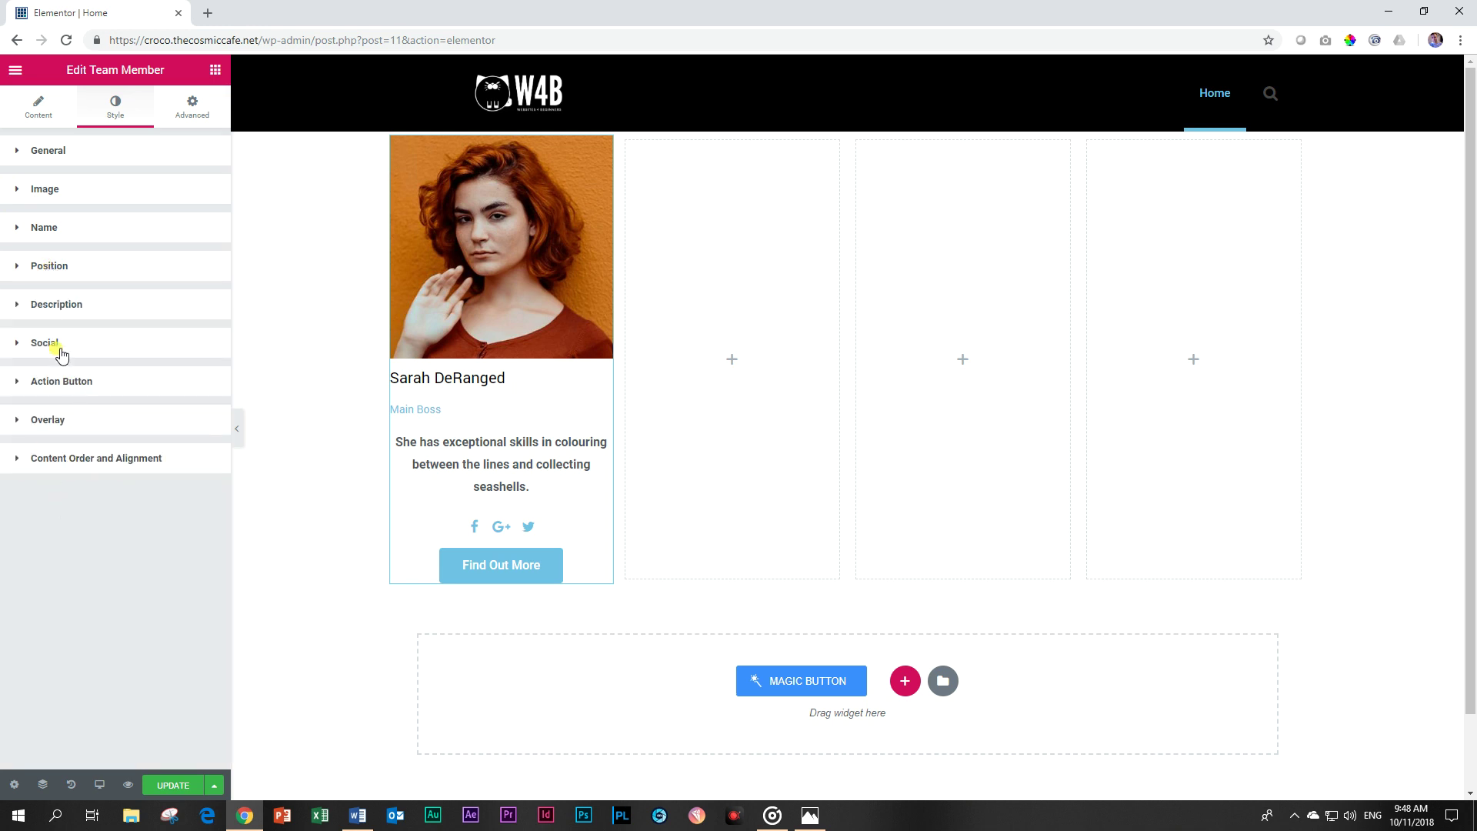
Left-align the description, social icons and Find Out More button.
{"action": "left_click", "coordinate": [58, 305]}
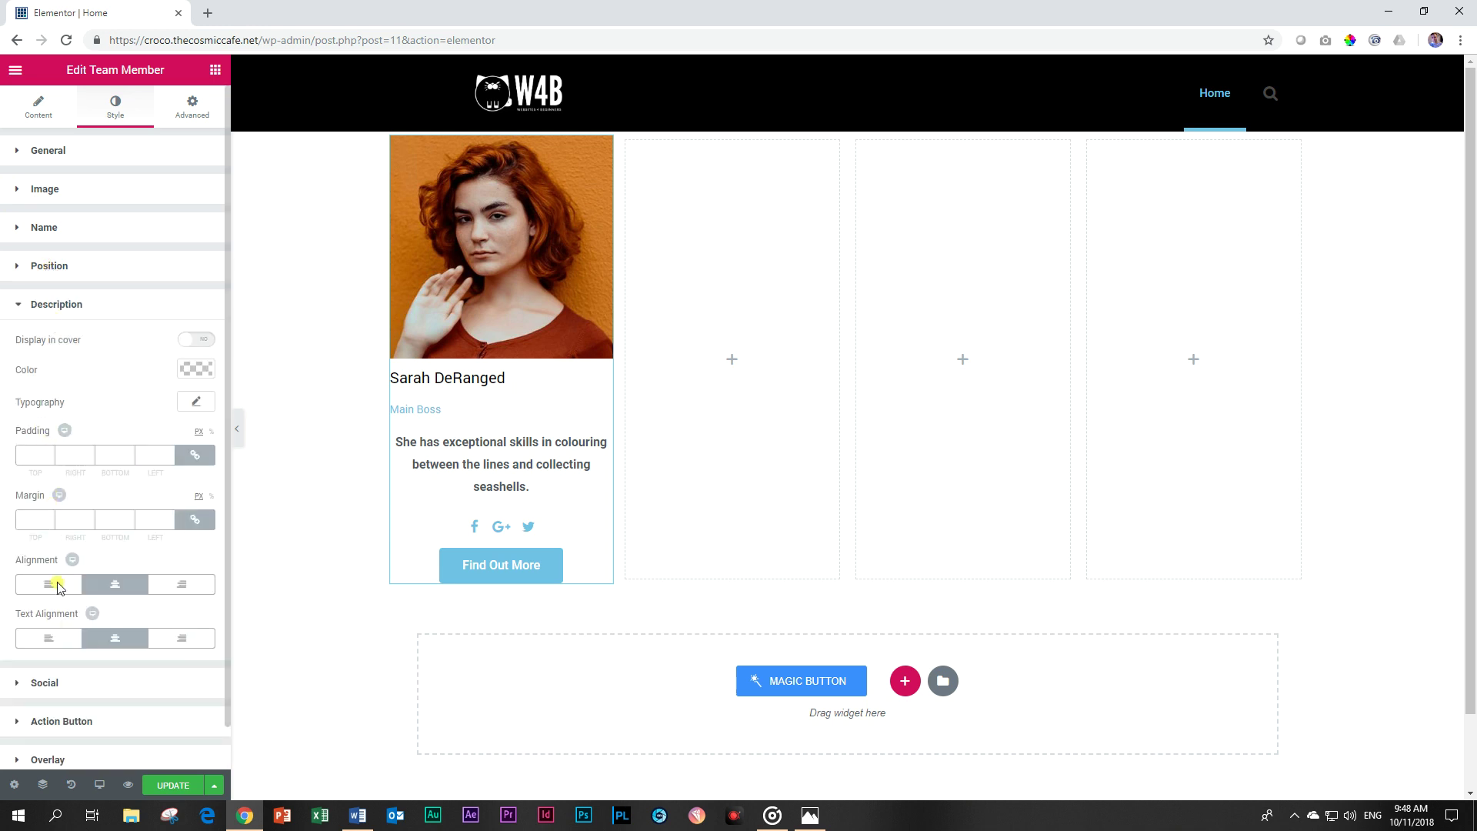
{"action": "left_click", "coordinate": [49, 638]}
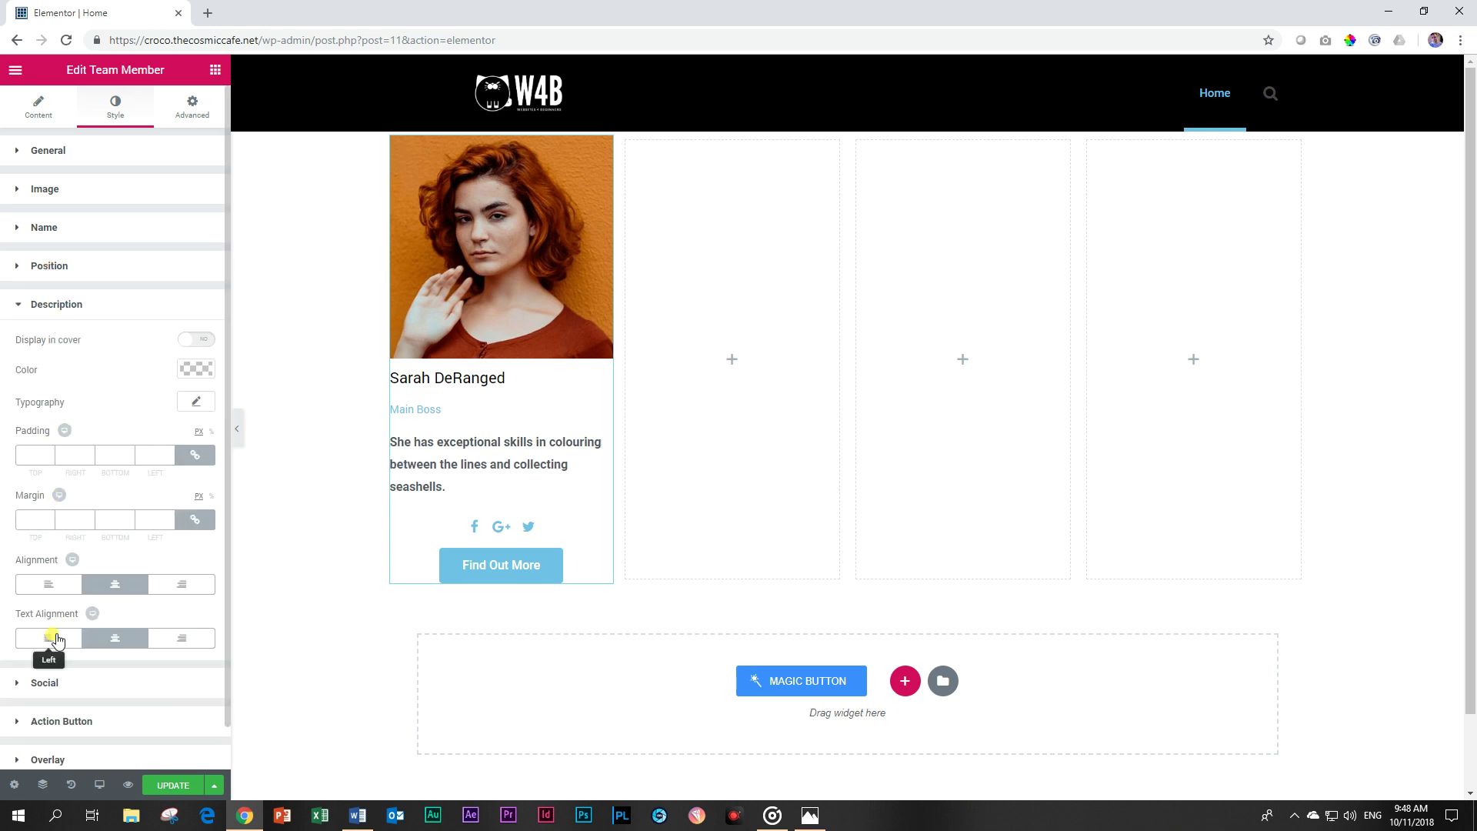
{"action": "left_click", "coordinate": [44, 301]}
{"action": "left_click", "coordinate": [59, 343]}
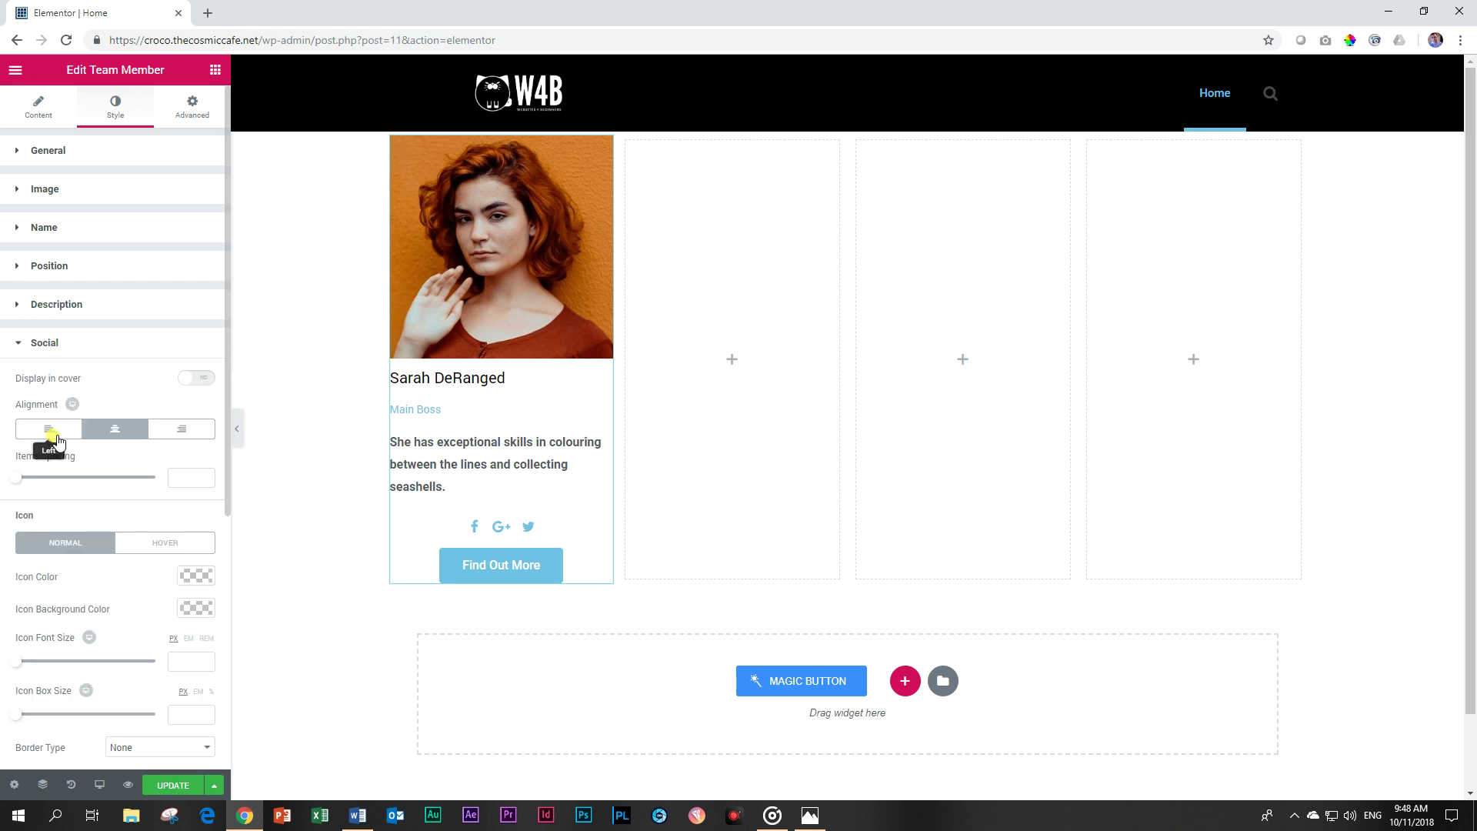
{"action": "left_click", "coordinate": [49, 429]}
{"action": "left_click", "coordinate": [58, 343]}
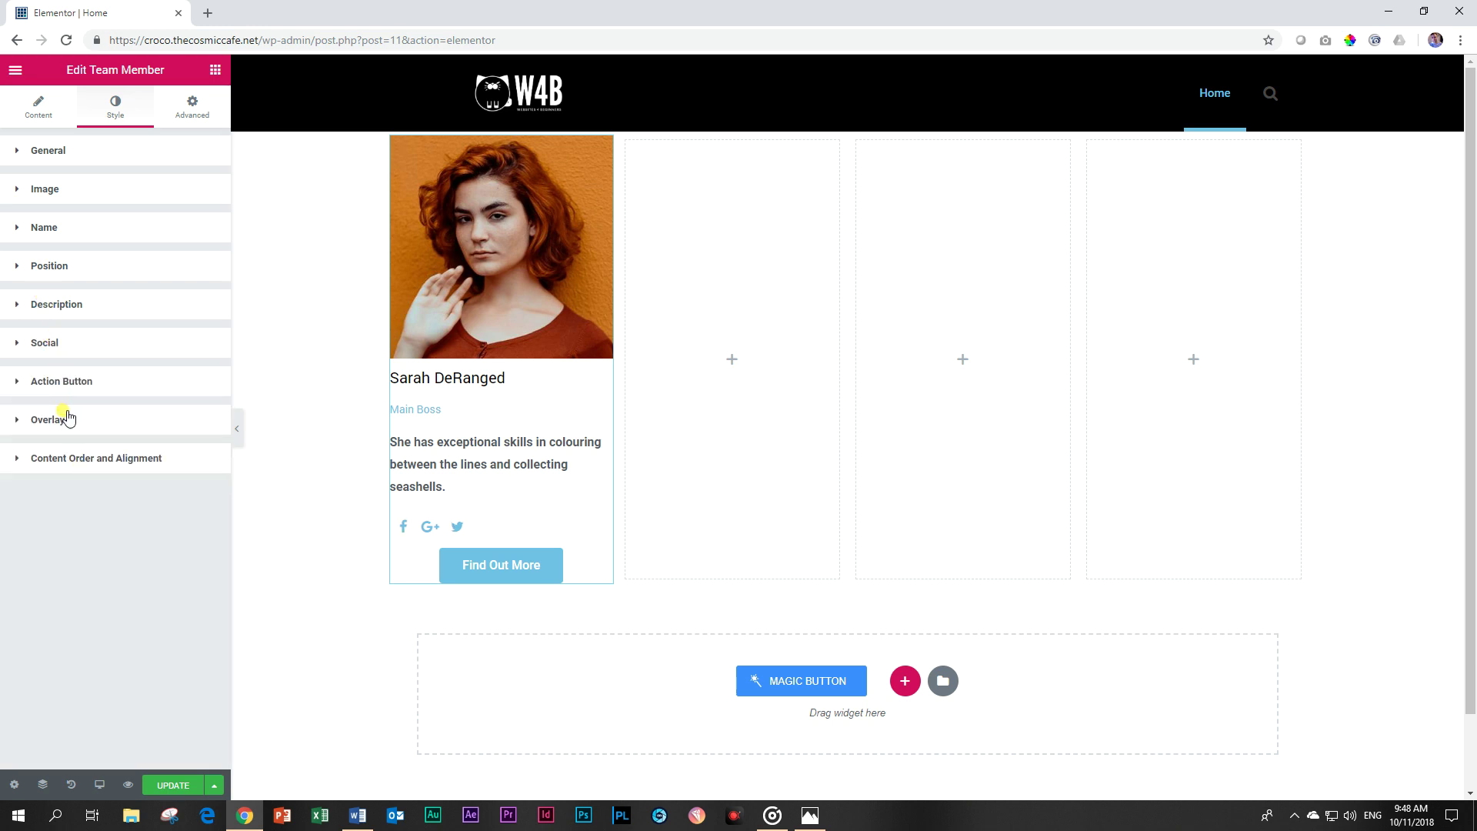
{"action": "left_click", "coordinate": [68, 382]}
{"action": "left_click", "coordinate": [36, 477]}
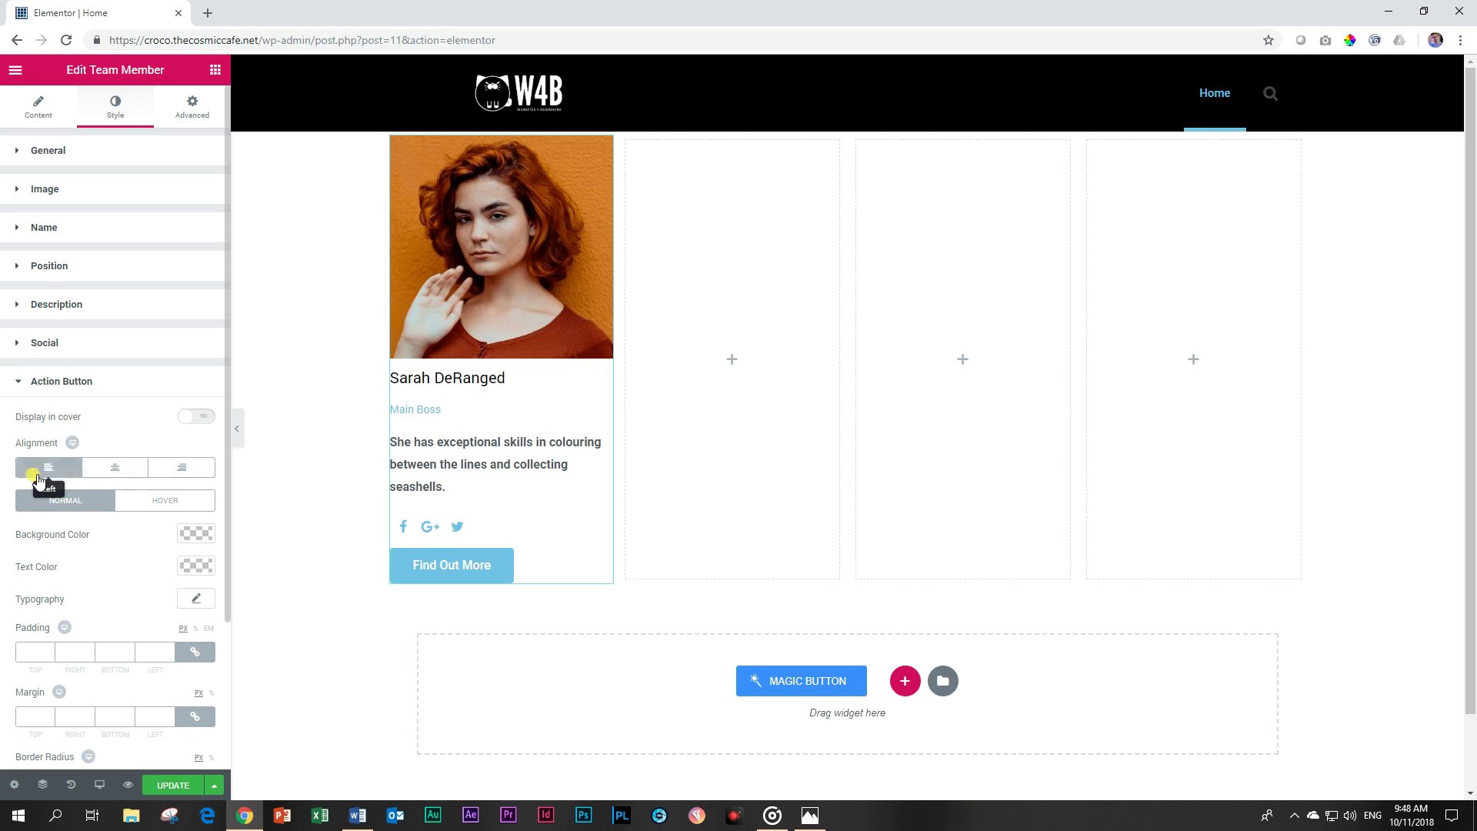
{"action": "left_click", "coordinate": [43, 382]}
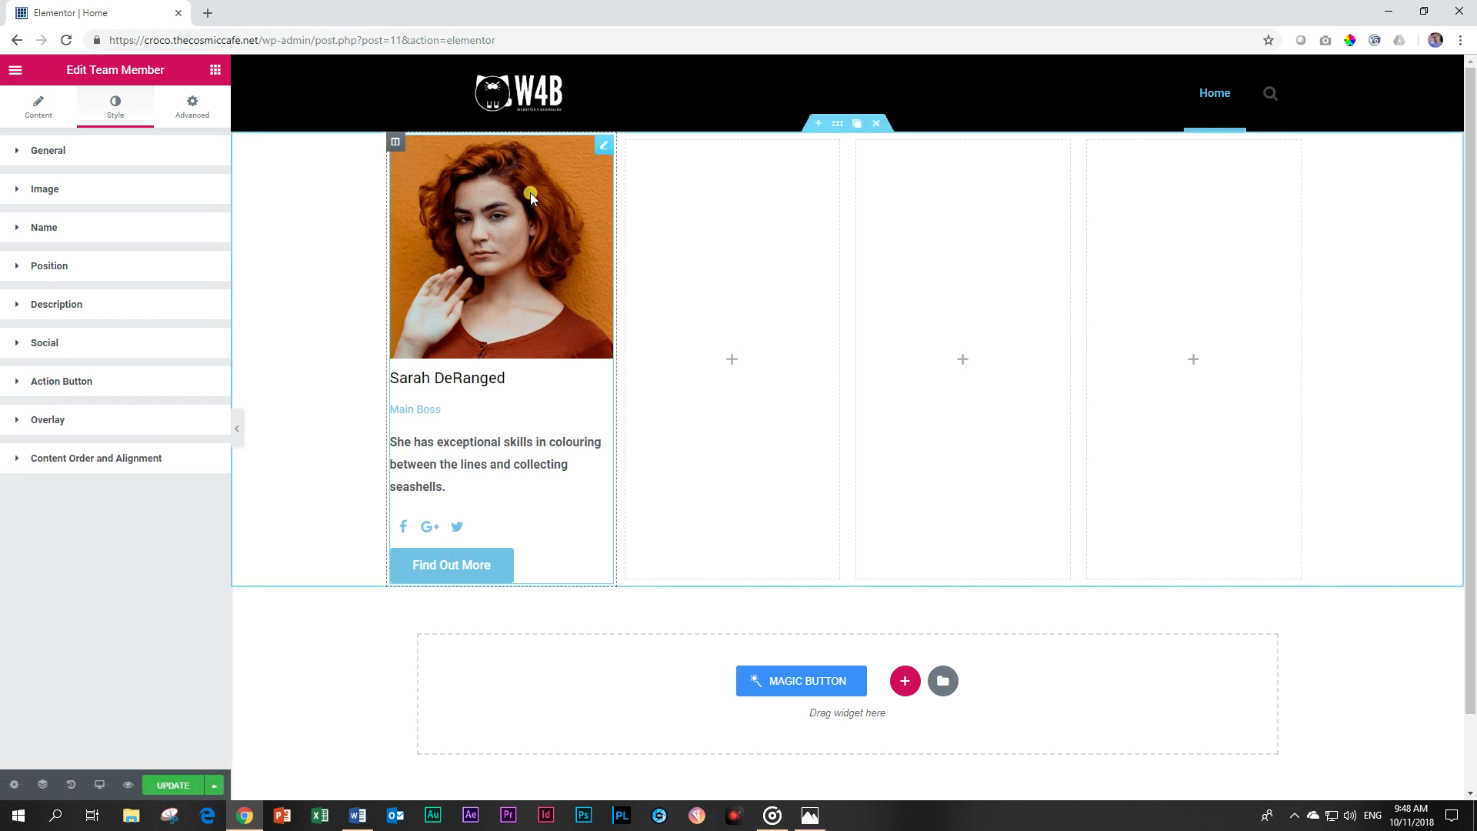
Sample the orange background colour from the member's photo.
{"action": "left_click", "coordinate": [1350, 40]}
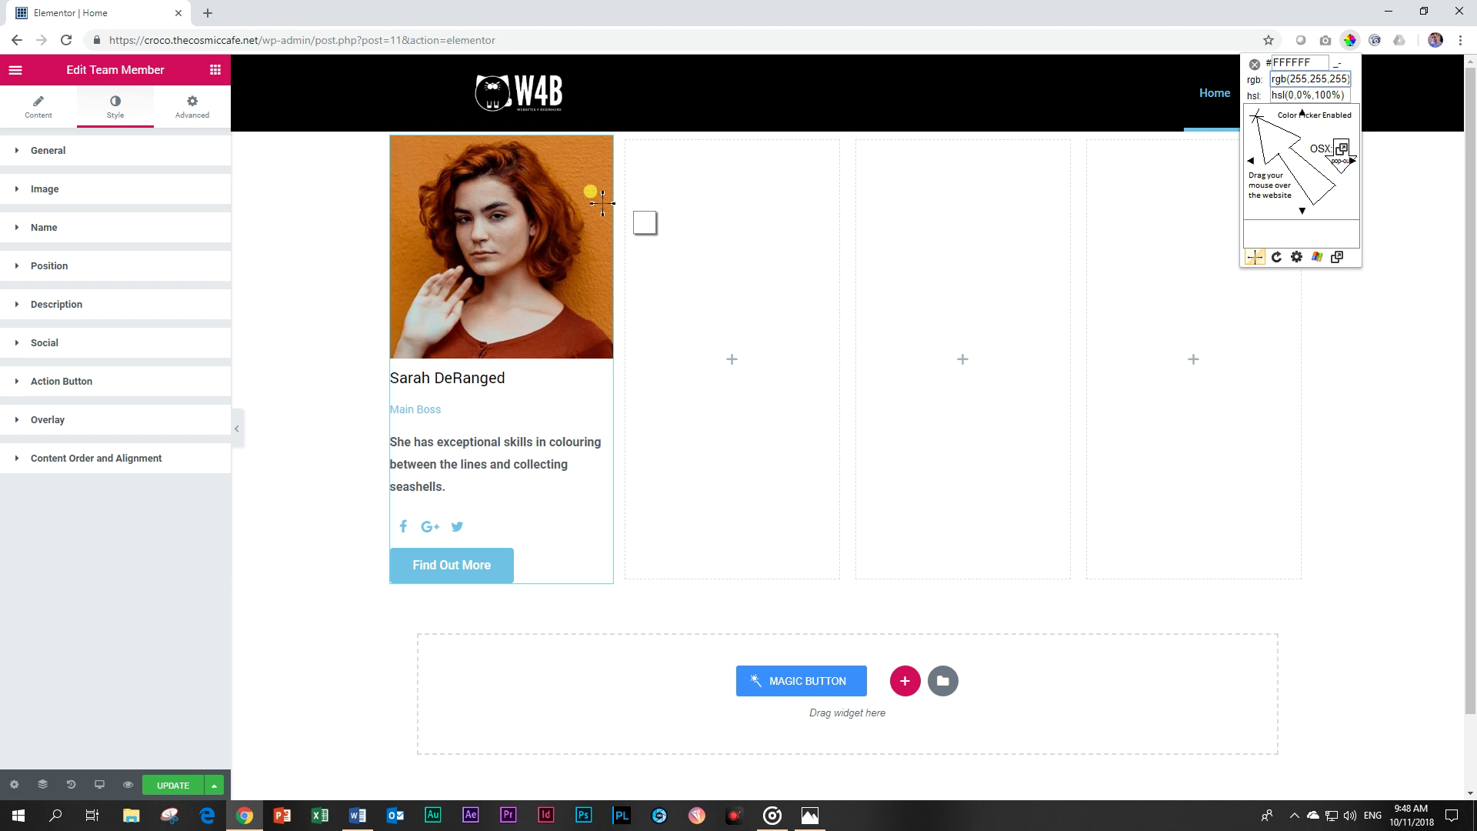
{"action": "left_click", "coordinate": [401, 144]}
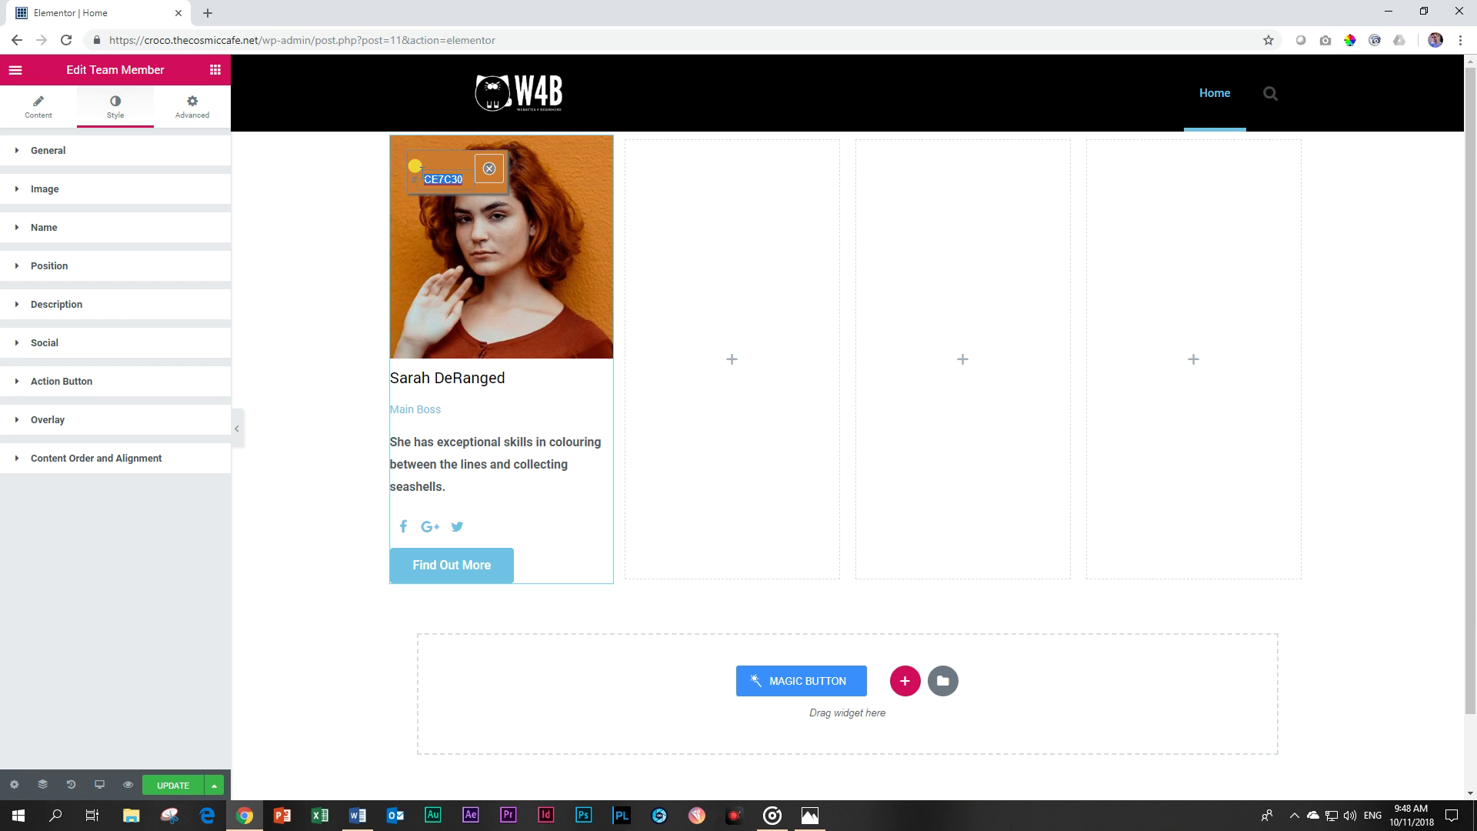
{"action": "left_click", "coordinate": [490, 171]}
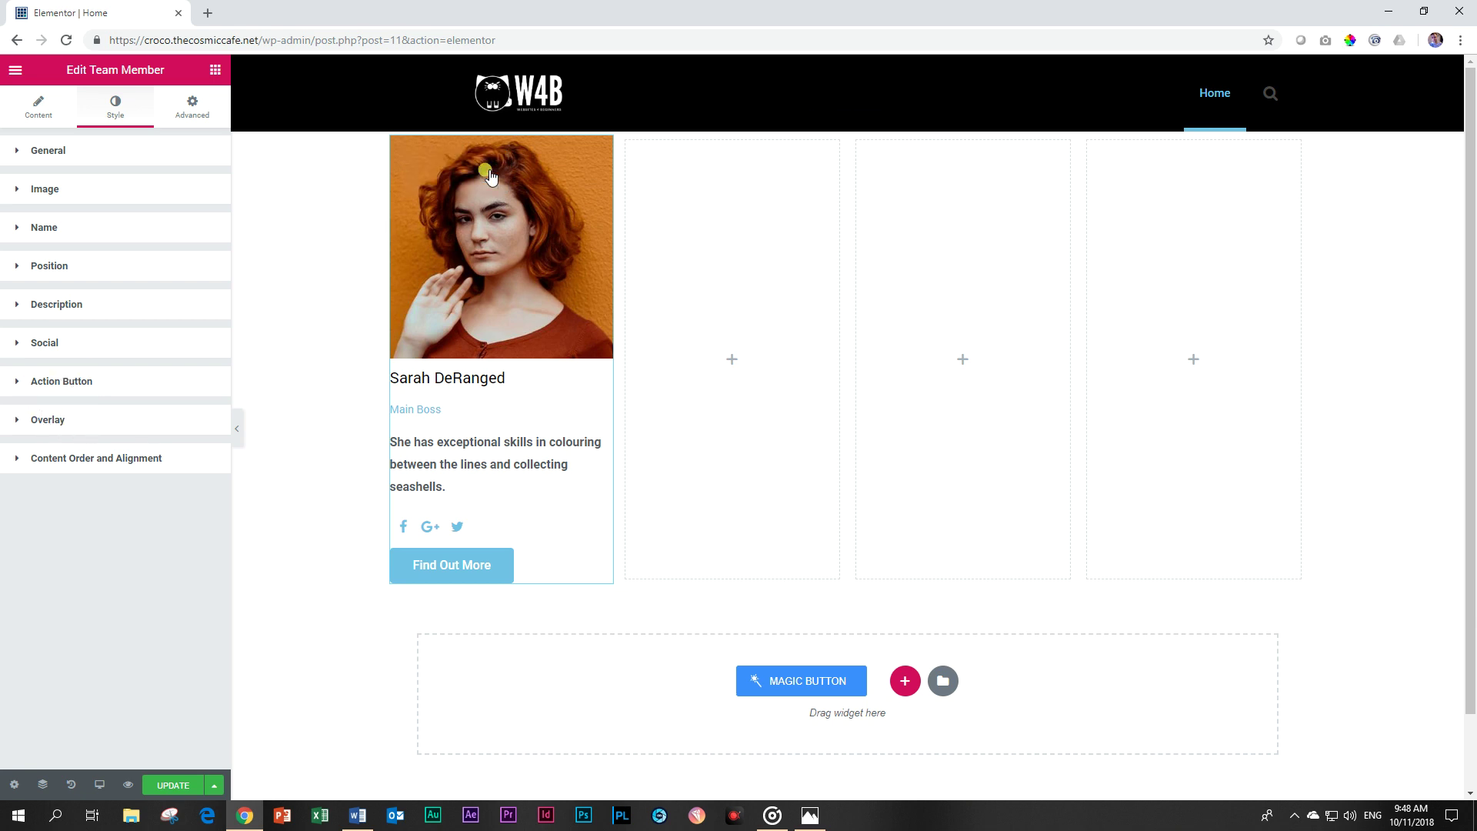
Paste #ce7c30 as the Find Out More button's background colour.
{"action": "left_click", "coordinate": [50, 386]}
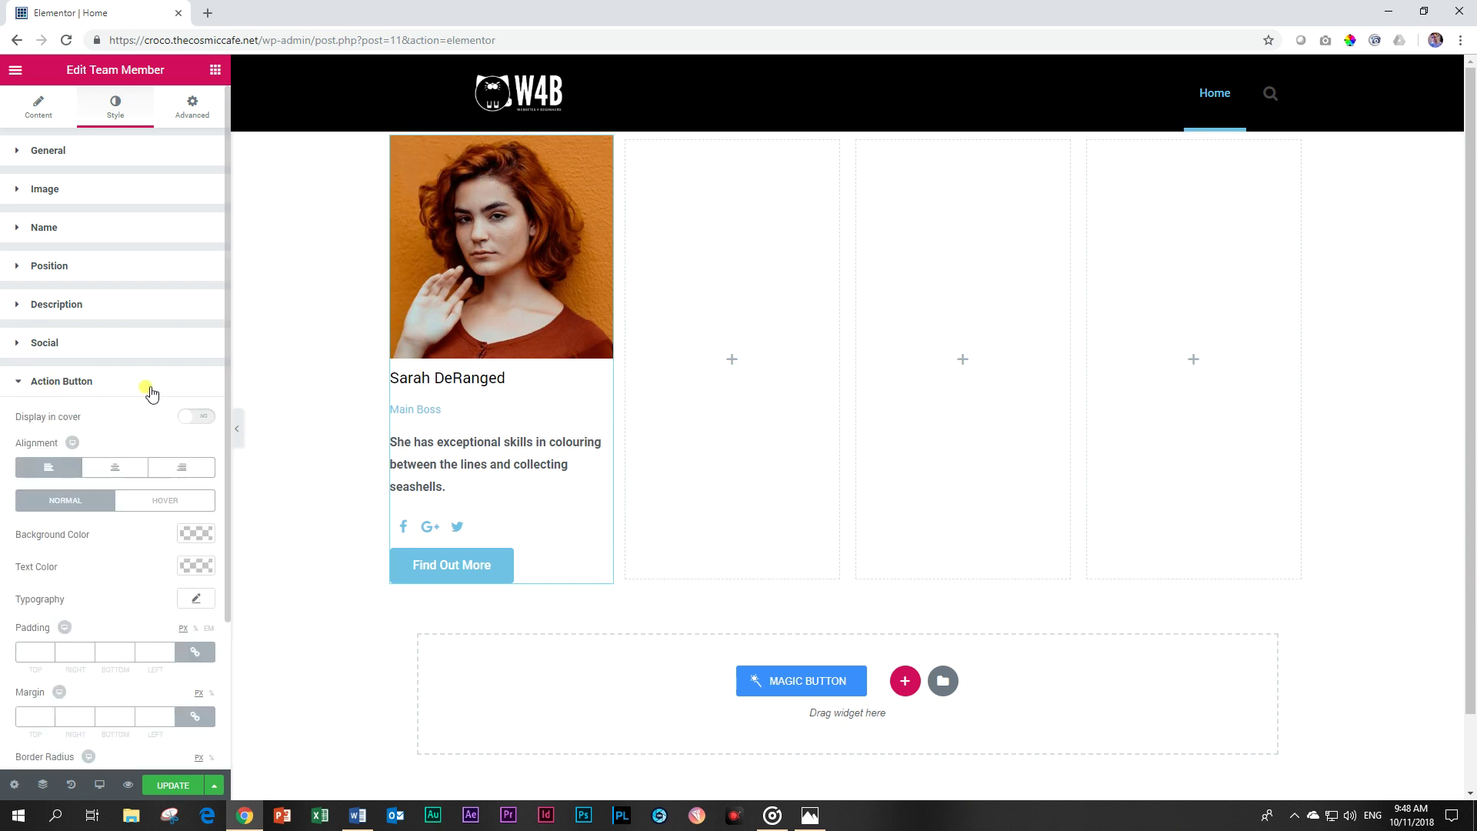
{"action": "scroll", "coordinate": [149, 390], "scroll_direction": "down", "scroll_amount": 2}
{"action": "left_click", "coordinate": [197, 380]}
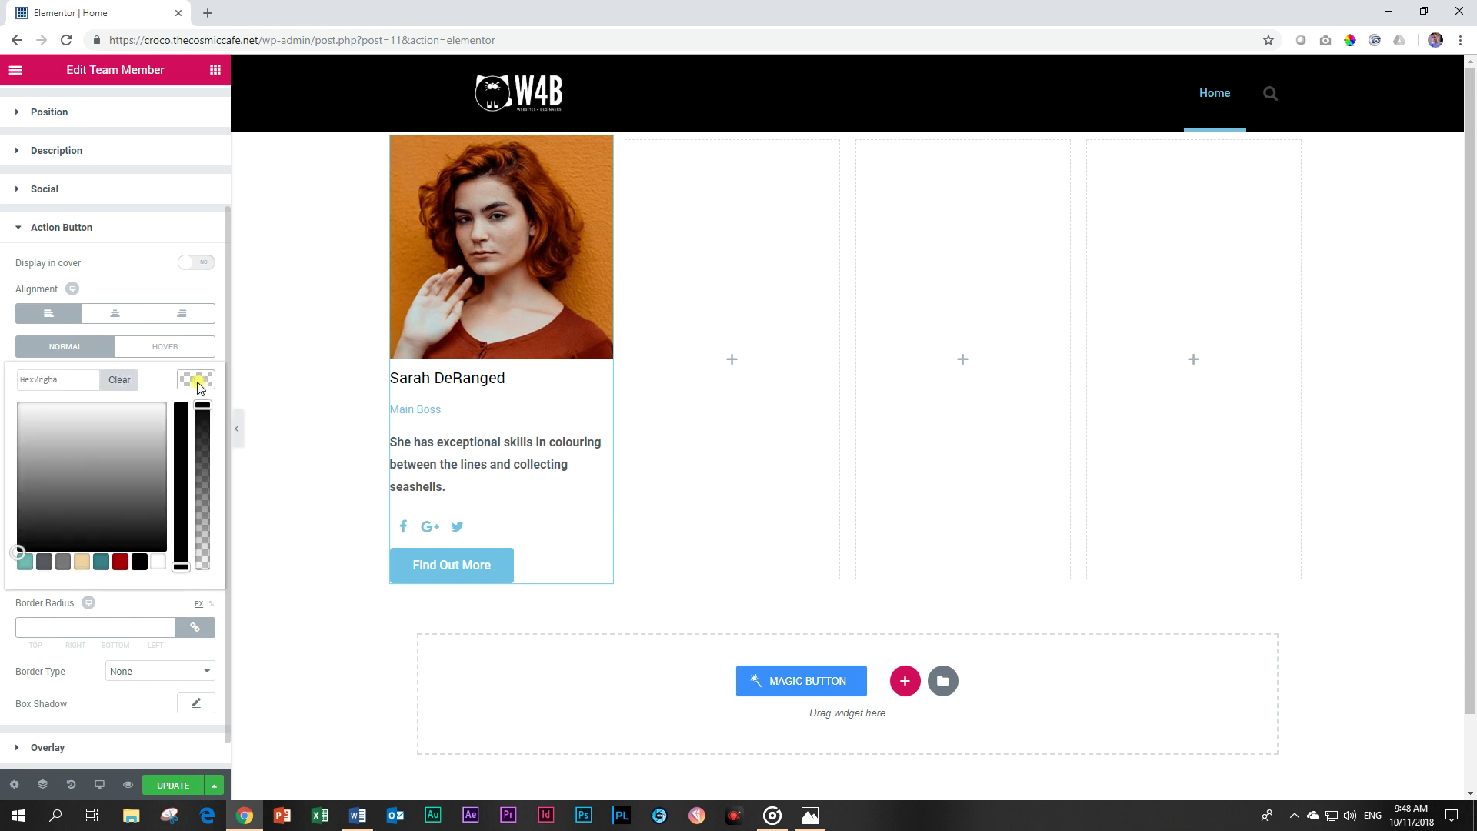
{"action": "left_click", "coordinate": [80, 379]}
{"action": "type", "text": "#ce7c30"}
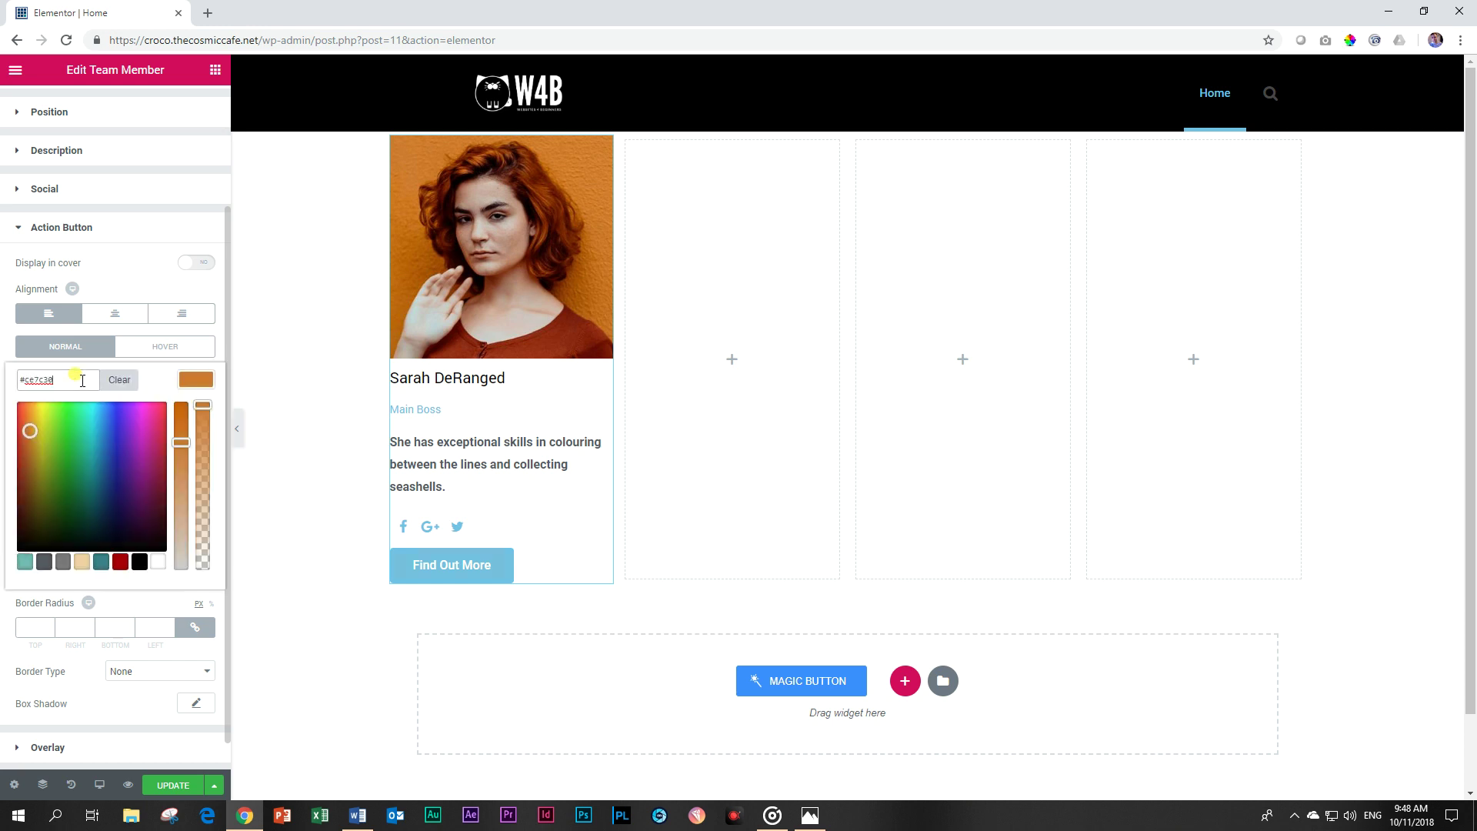
{"action": "left_click", "coordinate": [187, 381]}
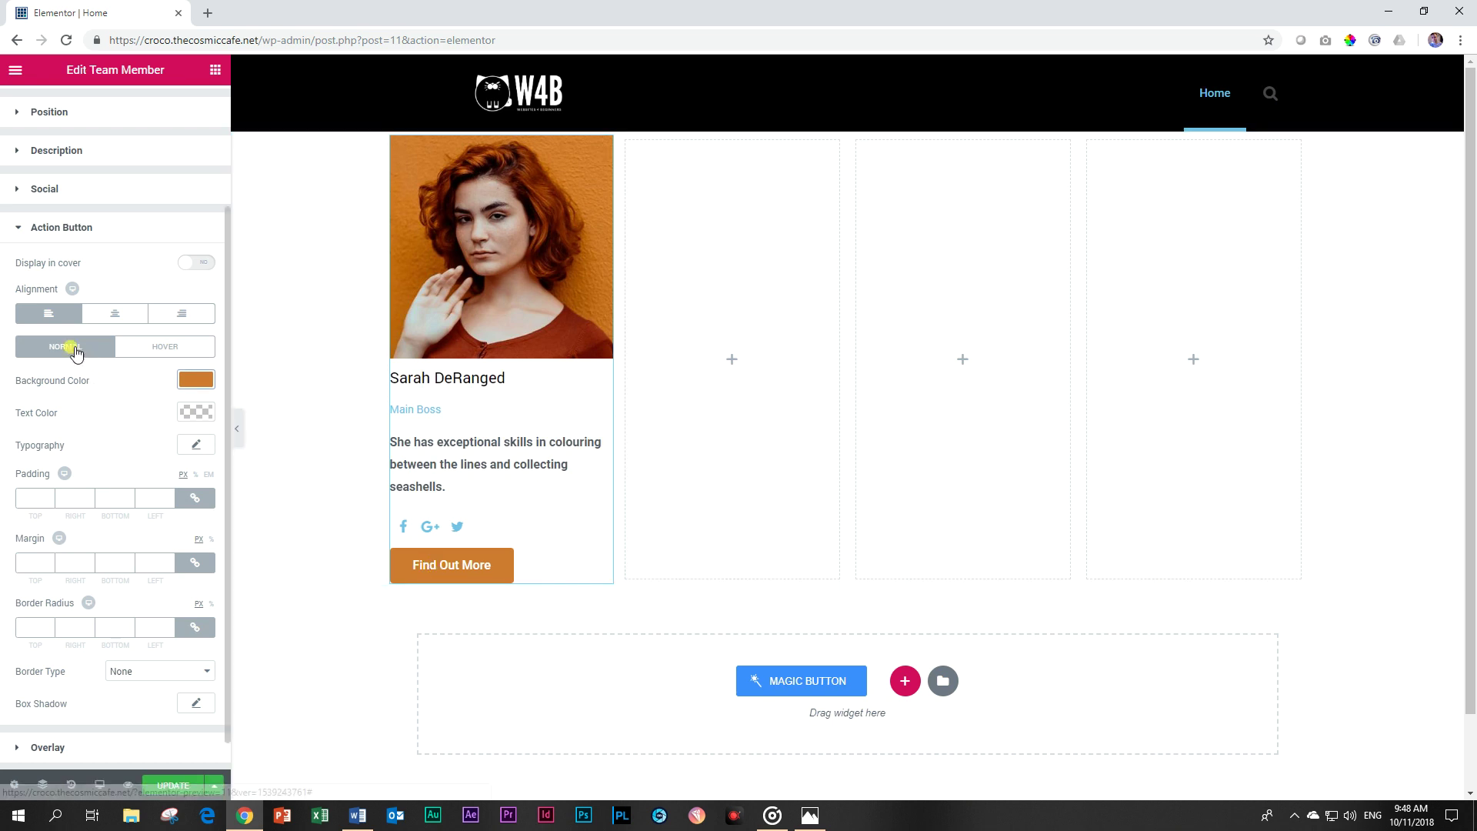
{"action": "left_click", "coordinate": [48, 228]}
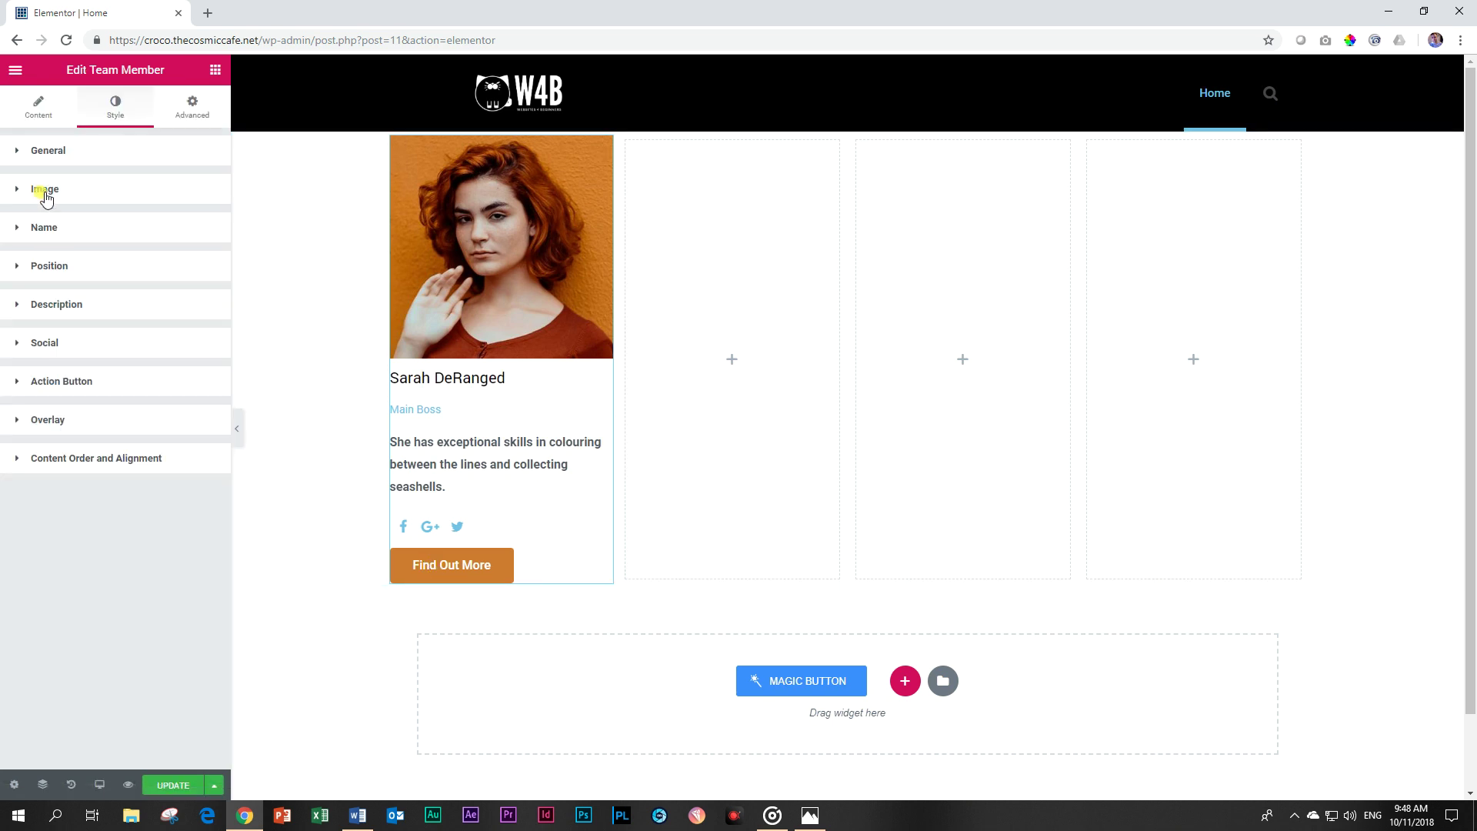
{"action": "left_click", "coordinate": [47, 190]}
Make the social icons #ce7c38 orange on beige circles, icon size 23 and box size 42.
{"action": "left_click", "coordinate": [48, 190]}
{"action": "left_click", "coordinate": [47, 341]}
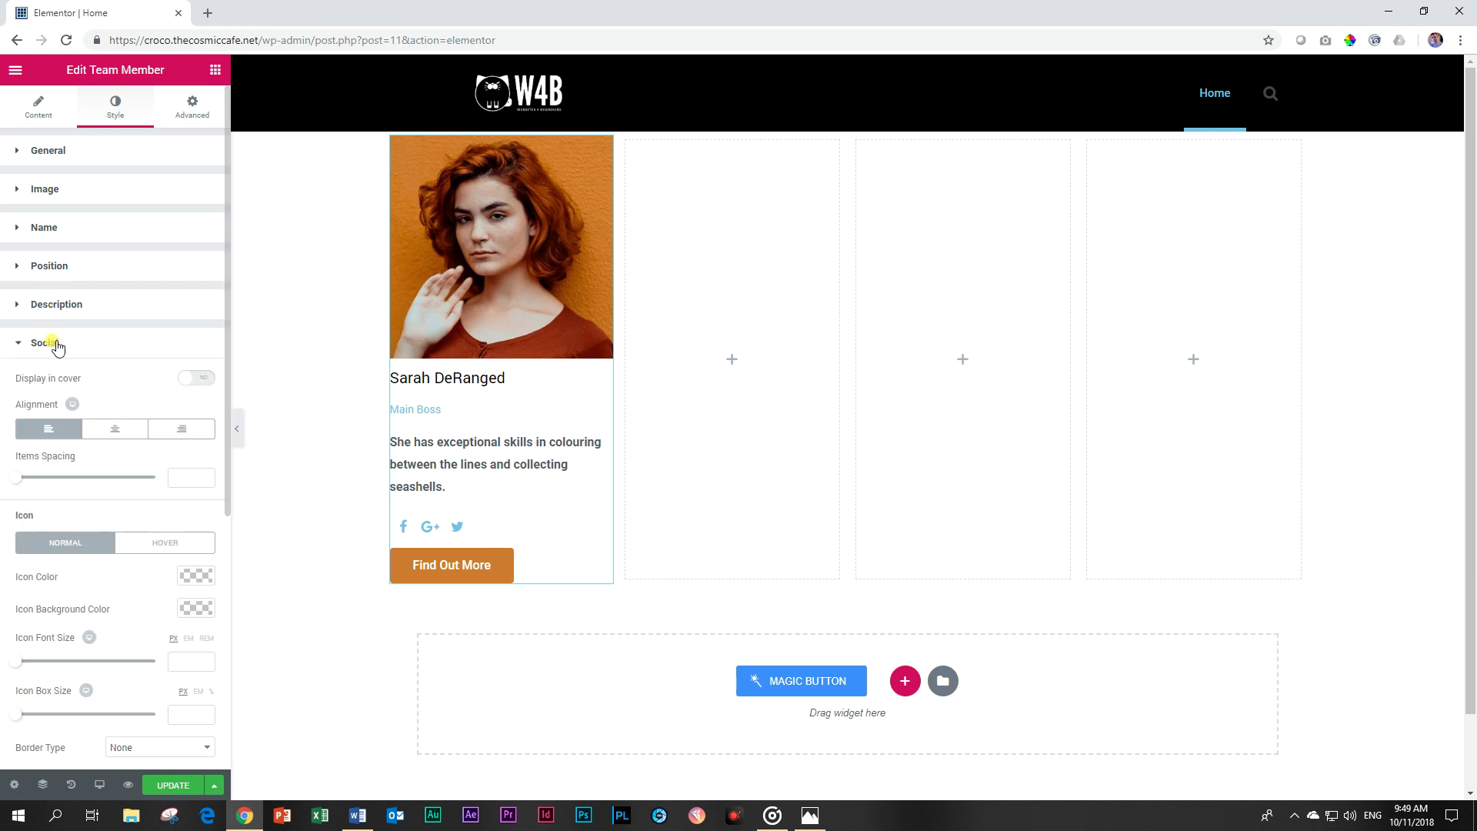
{"action": "left_click", "coordinate": [196, 577]}
{"action": "scroll", "coordinate": [189, 573], "scroll_direction": "down", "scroll_amount": 3}
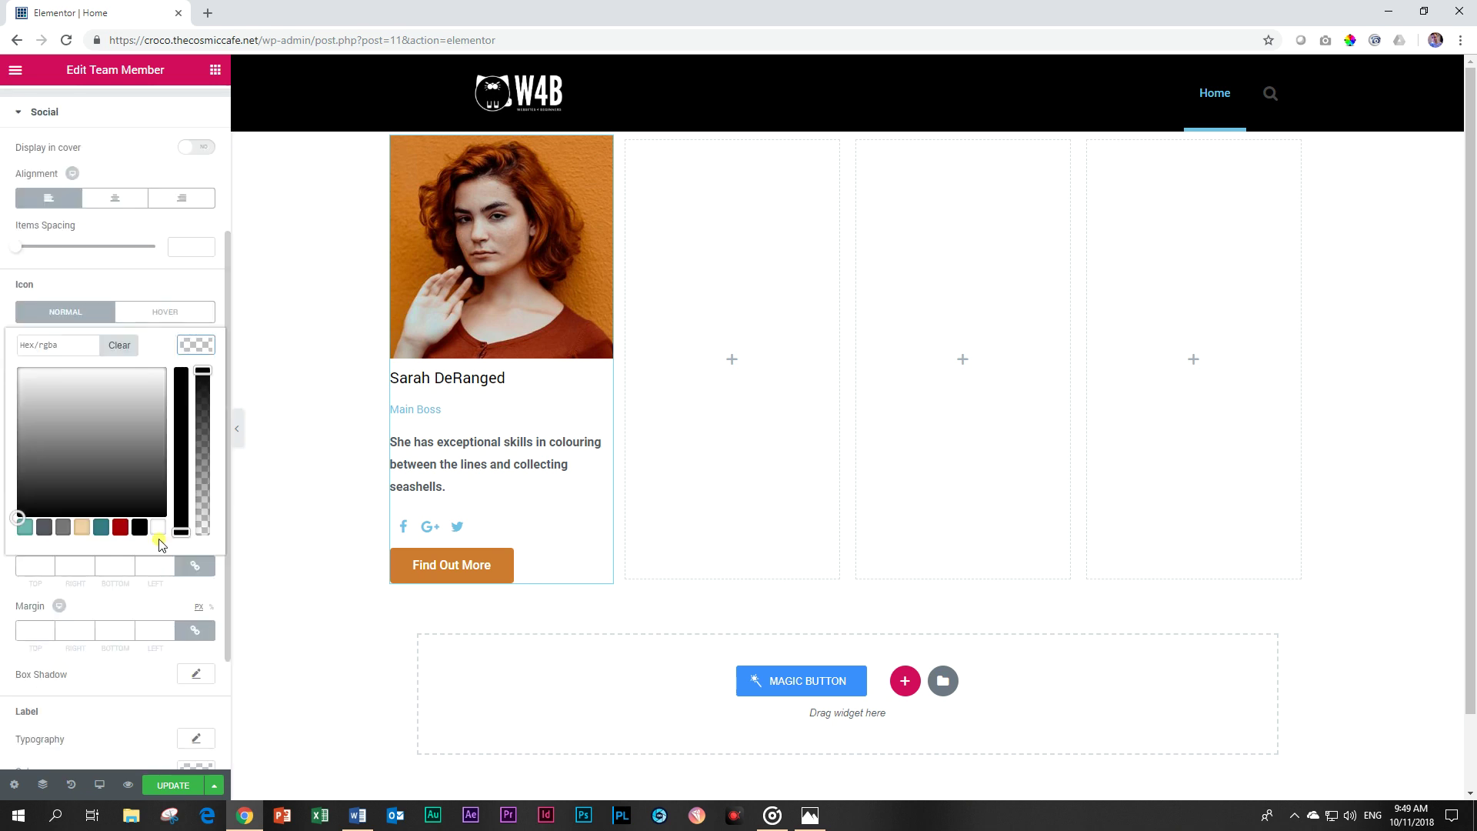
{"action": "left_click", "coordinate": [63, 347]}
{"action": "type", "text": "#ce7c38"}
{"action": "left_click", "coordinate": [193, 348]}
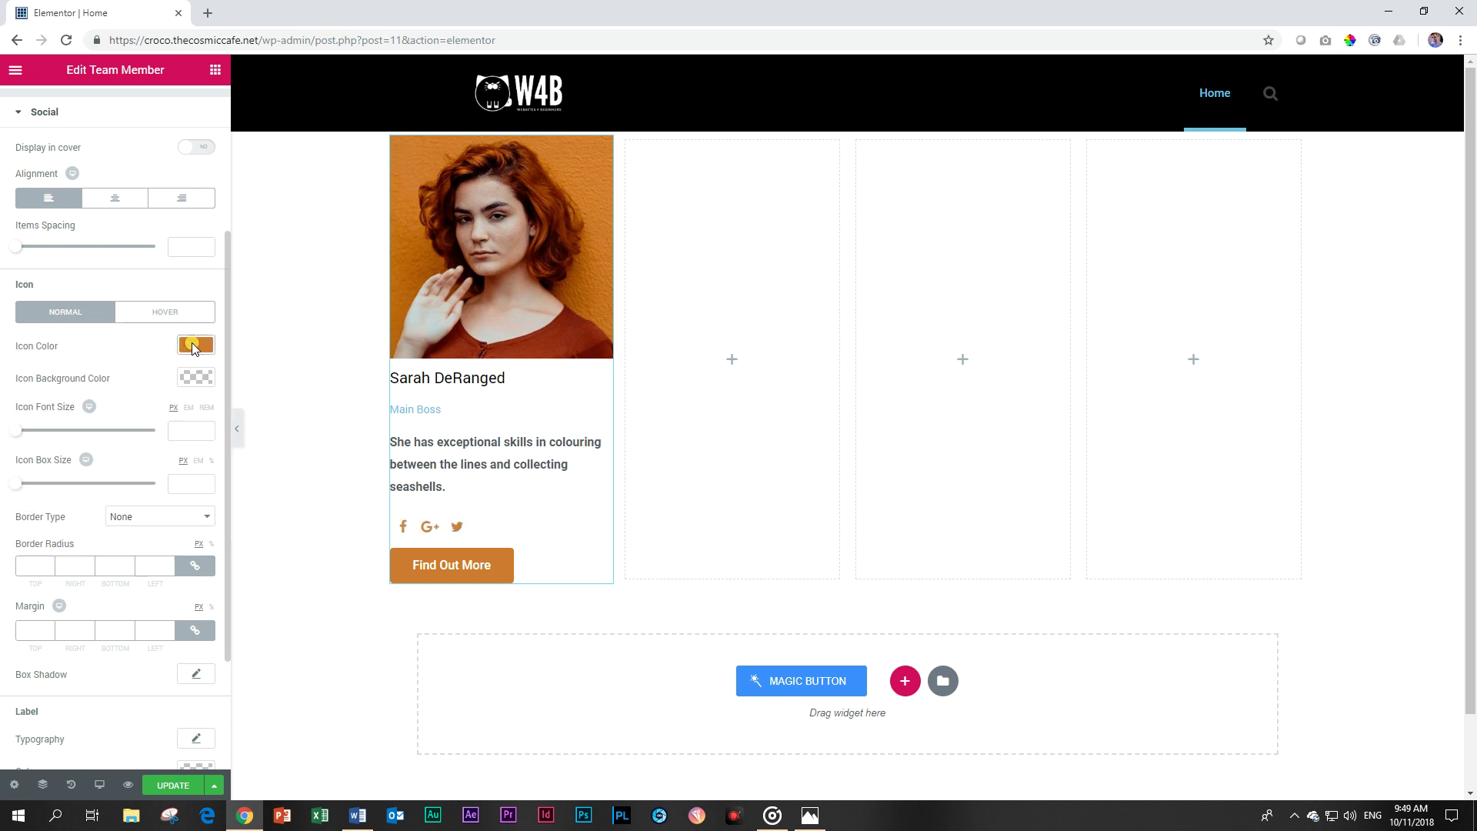
{"action": "left_click", "coordinate": [194, 376]}
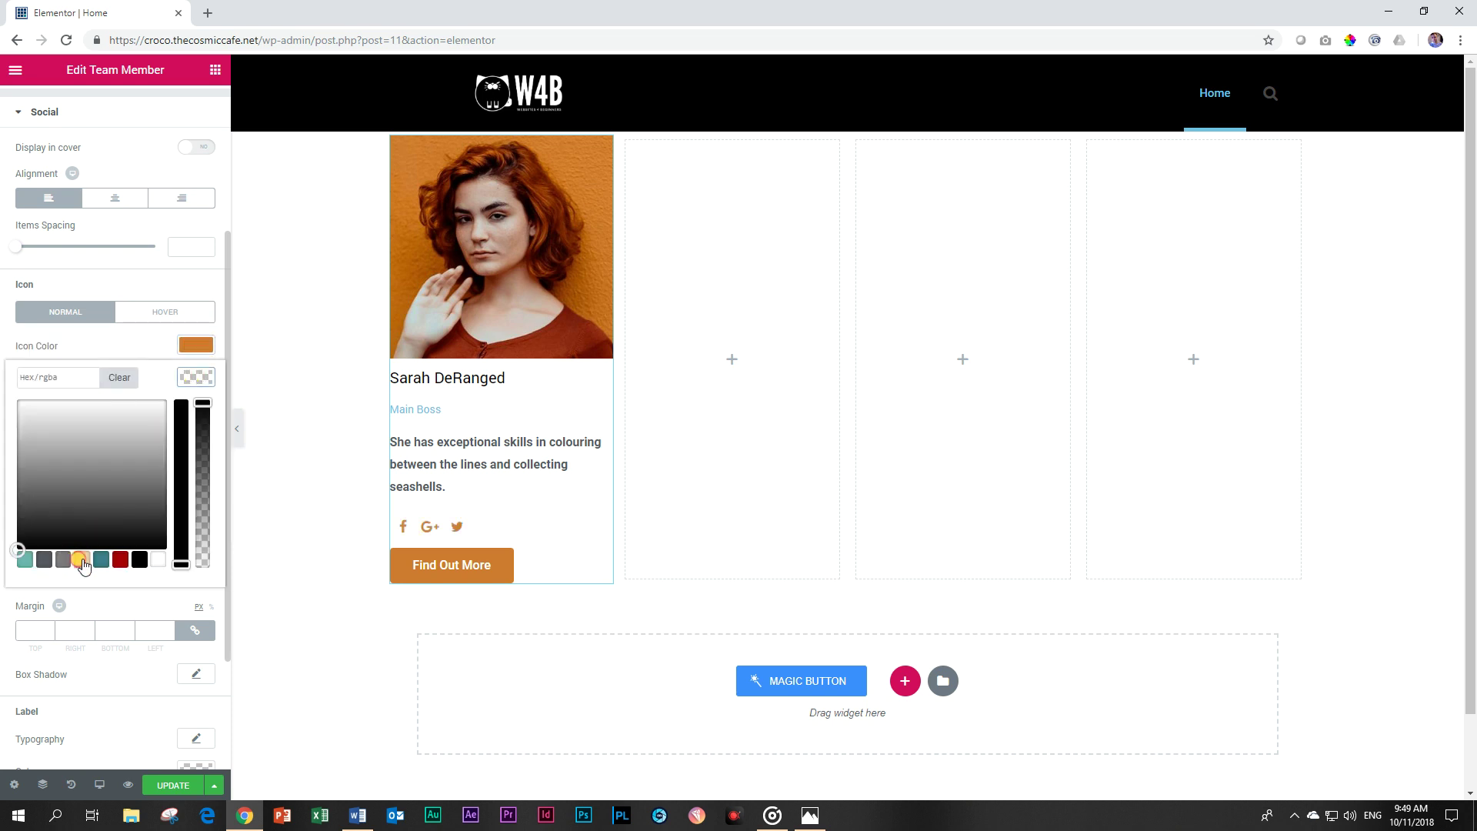
{"action": "left_click", "coordinate": [81, 560]}
{"action": "left_click", "coordinate": [194, 377]}
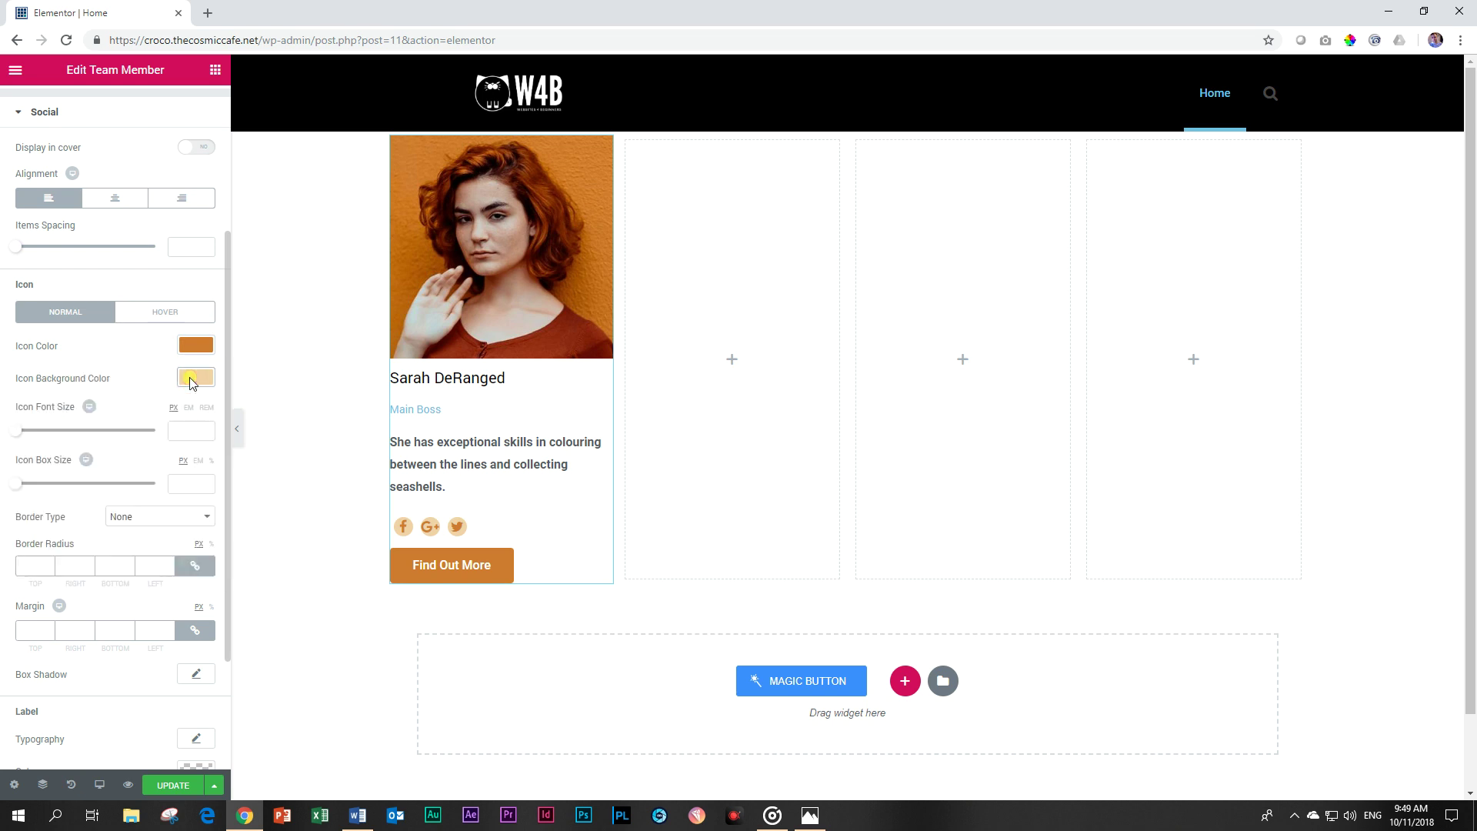
{"action": "left_click_drag", "start_coordinate": [16, 483], "coordinate": [35, 489]}
{"action": "left_click_drag", "start_coordinate": [27, 431], "coordinate": [24, 438]}
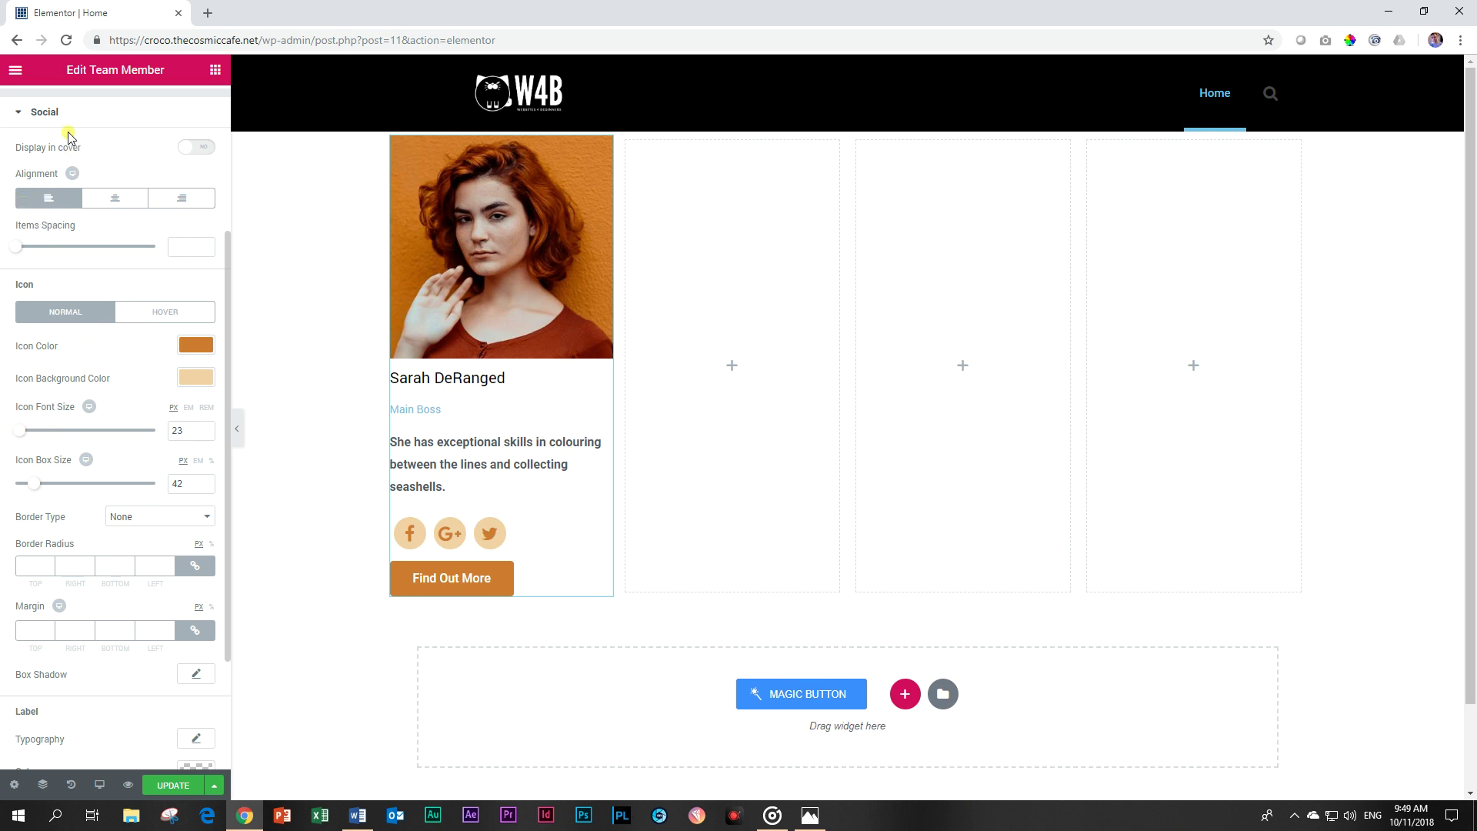
Turn the Main Boss position text orange.
{"action": "left_click", "coordinate": [59, 114]}
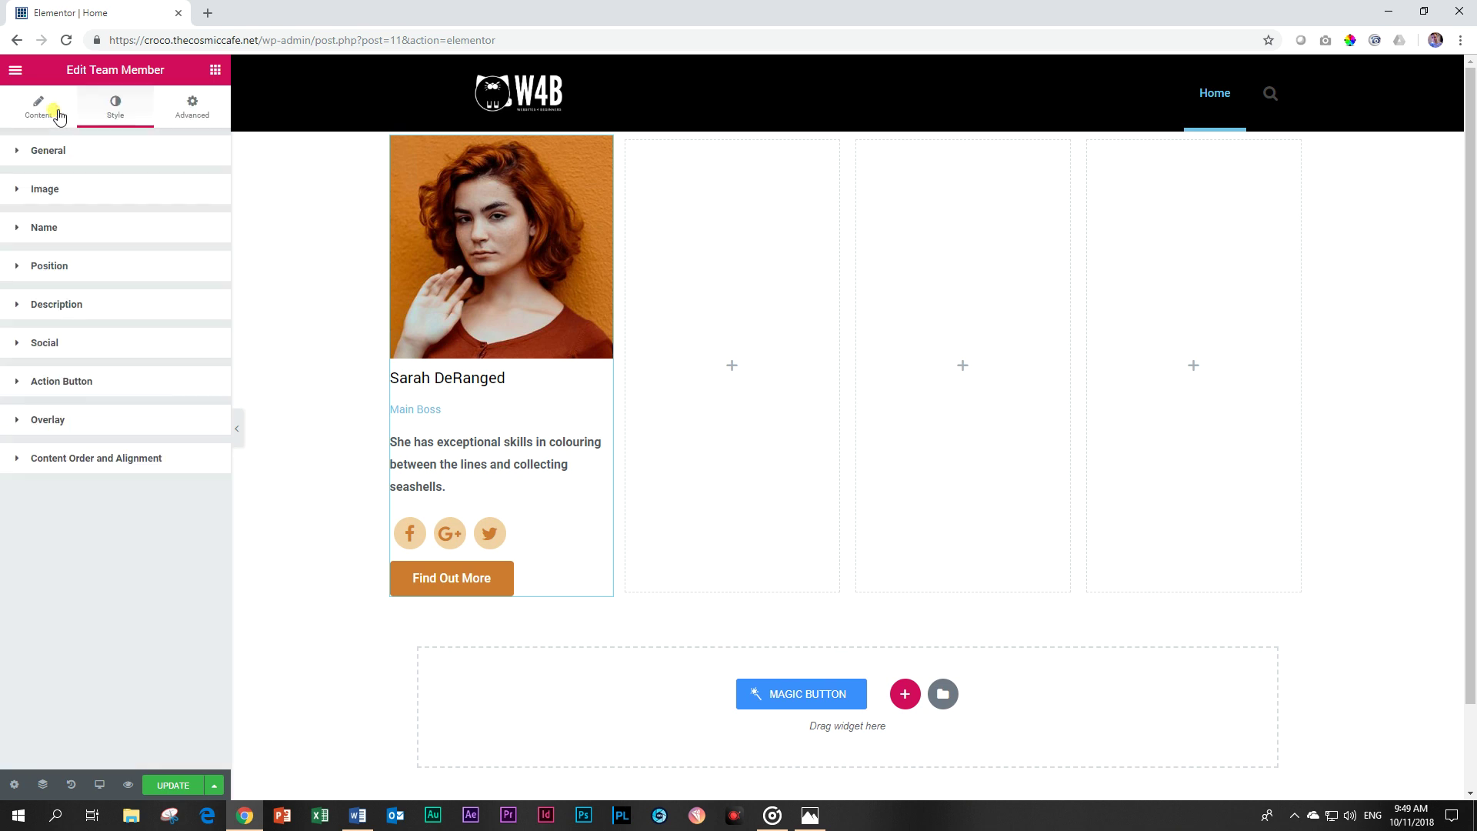
{"action": "left_click", "coordinate": [65, 279]}
{"action": "left_click", "coordinate": [196, 330]}
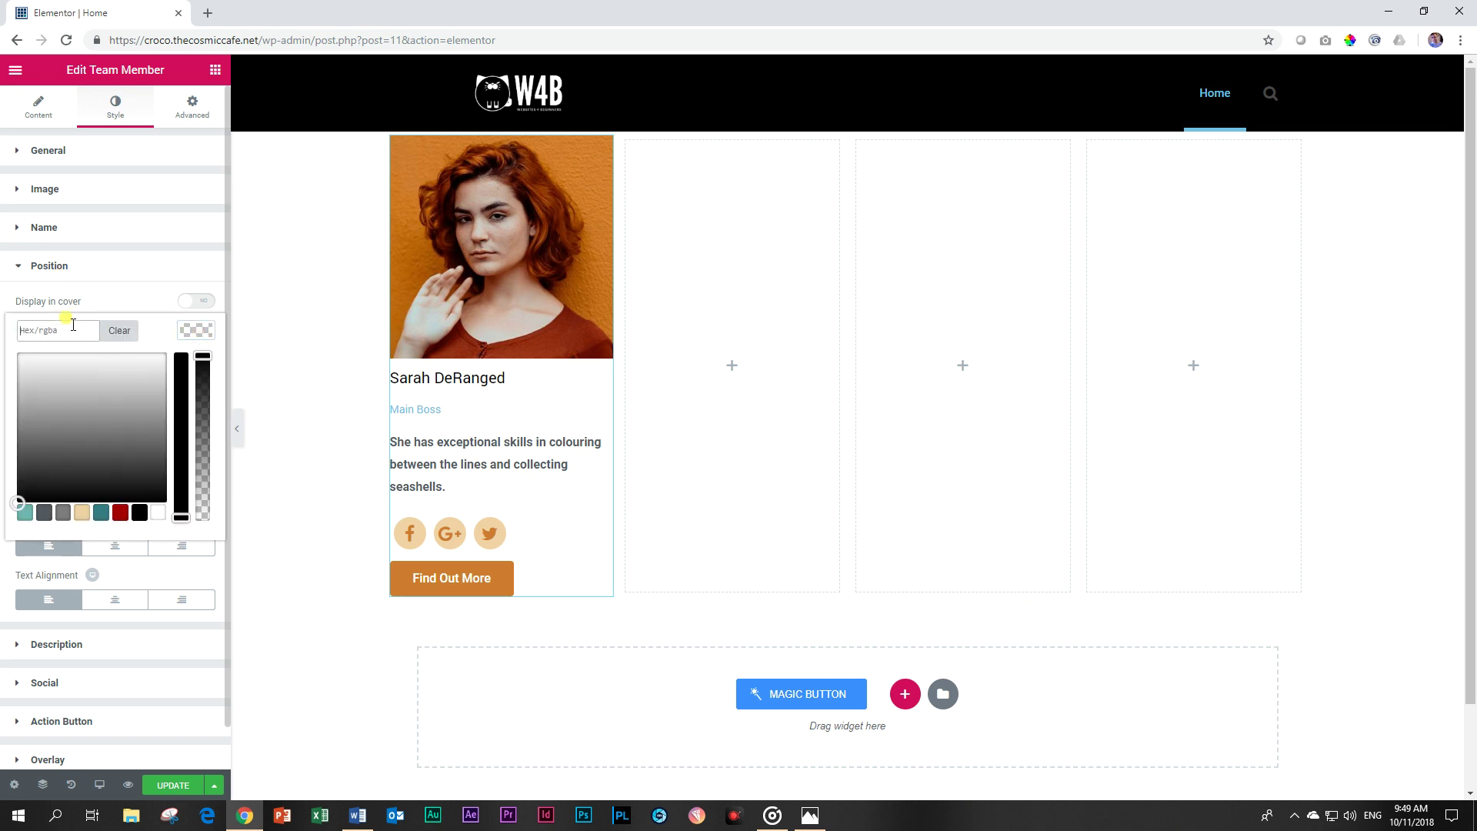
{"action": "key", "text": "ctrl+v"}
{"action": "left_click", "coordinate": [75, 269]}
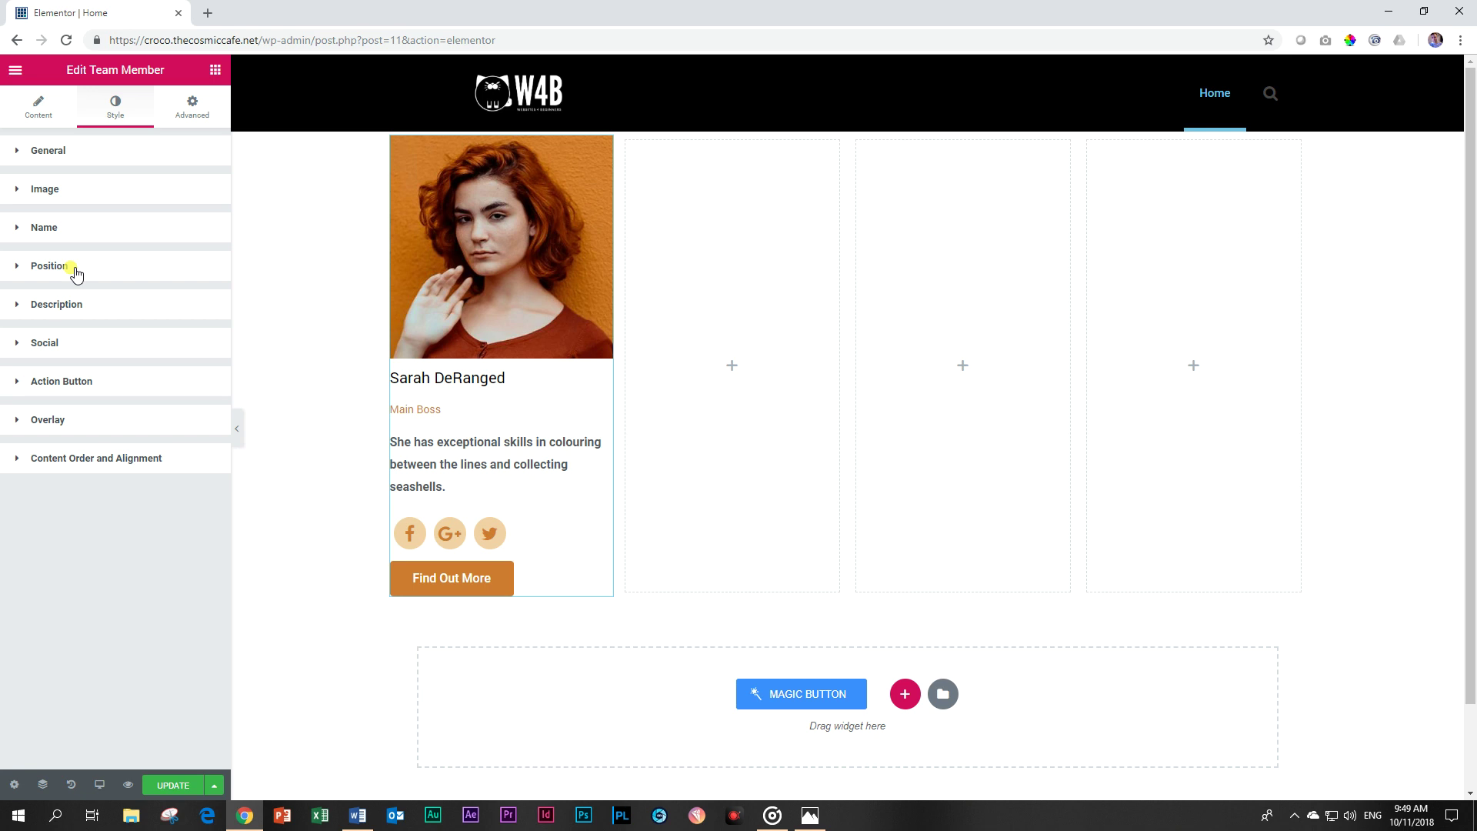
Set the description typography to Open Sans at 14 px.
{"action": "left_click", "coordinate": [85, 315]}
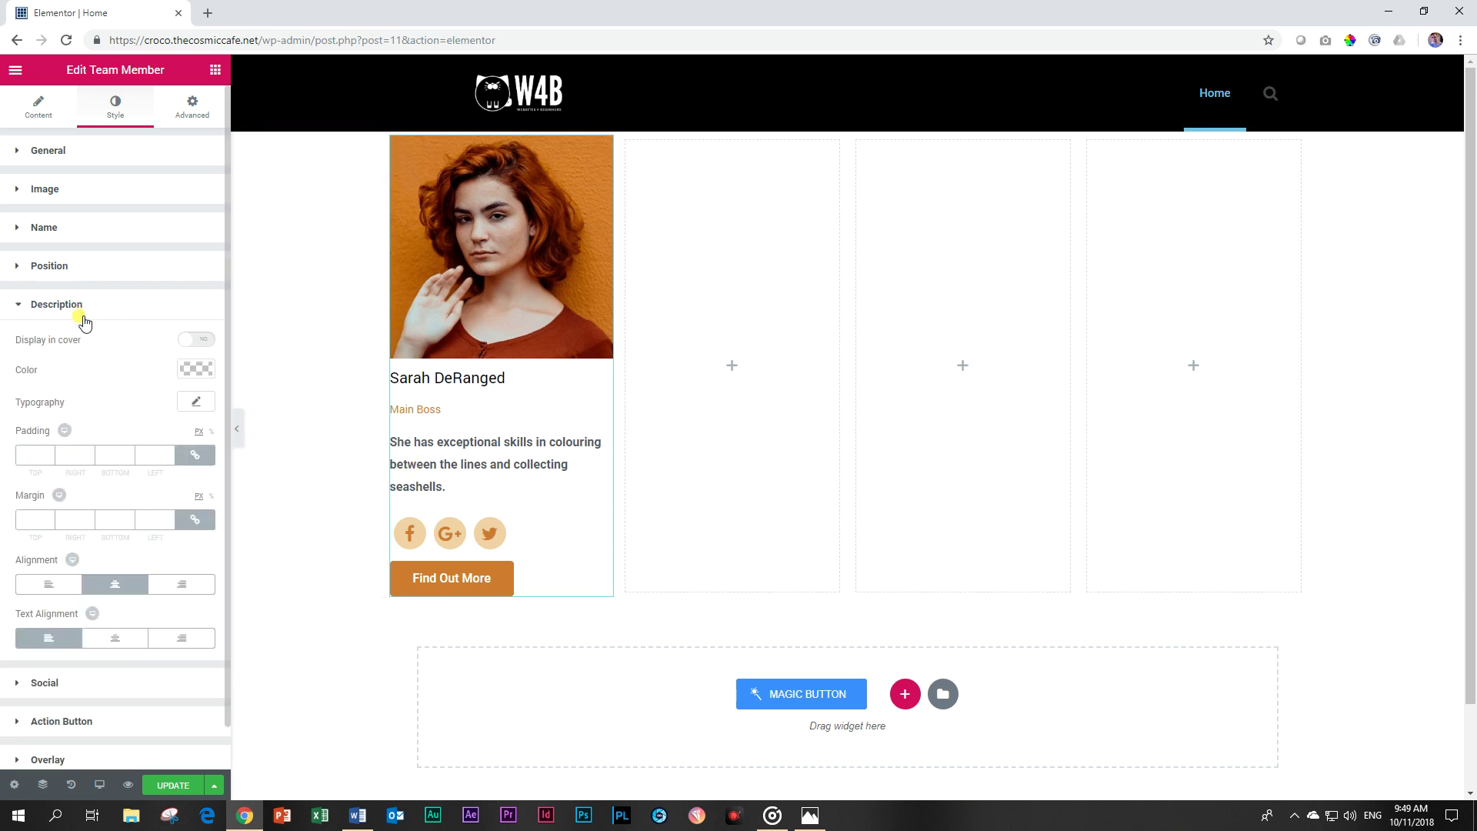
{"action": "left_click", "coordinate": [198, 405]}
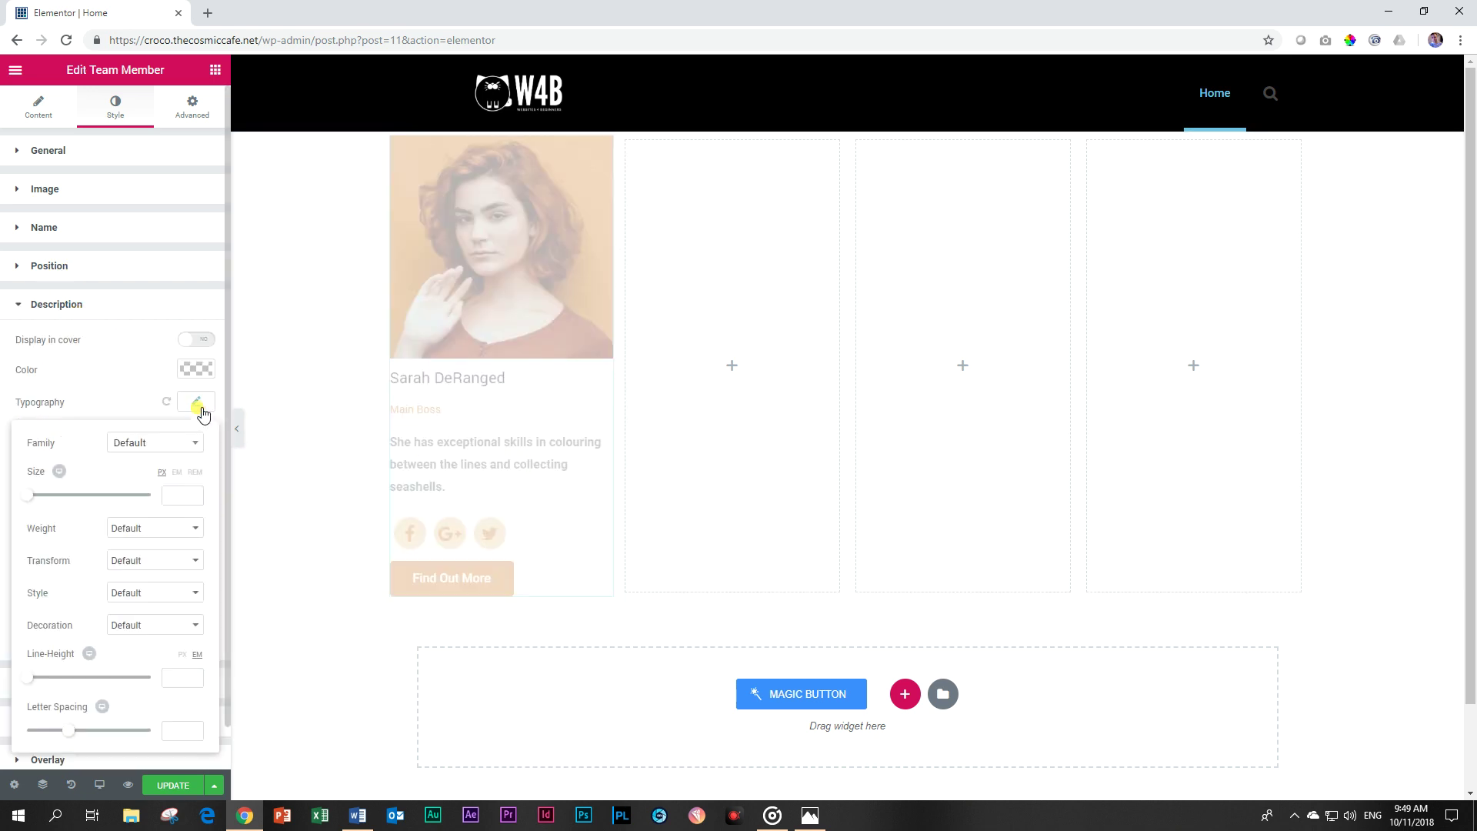
{"action": "left_click", "coordinate": [161, 445]}
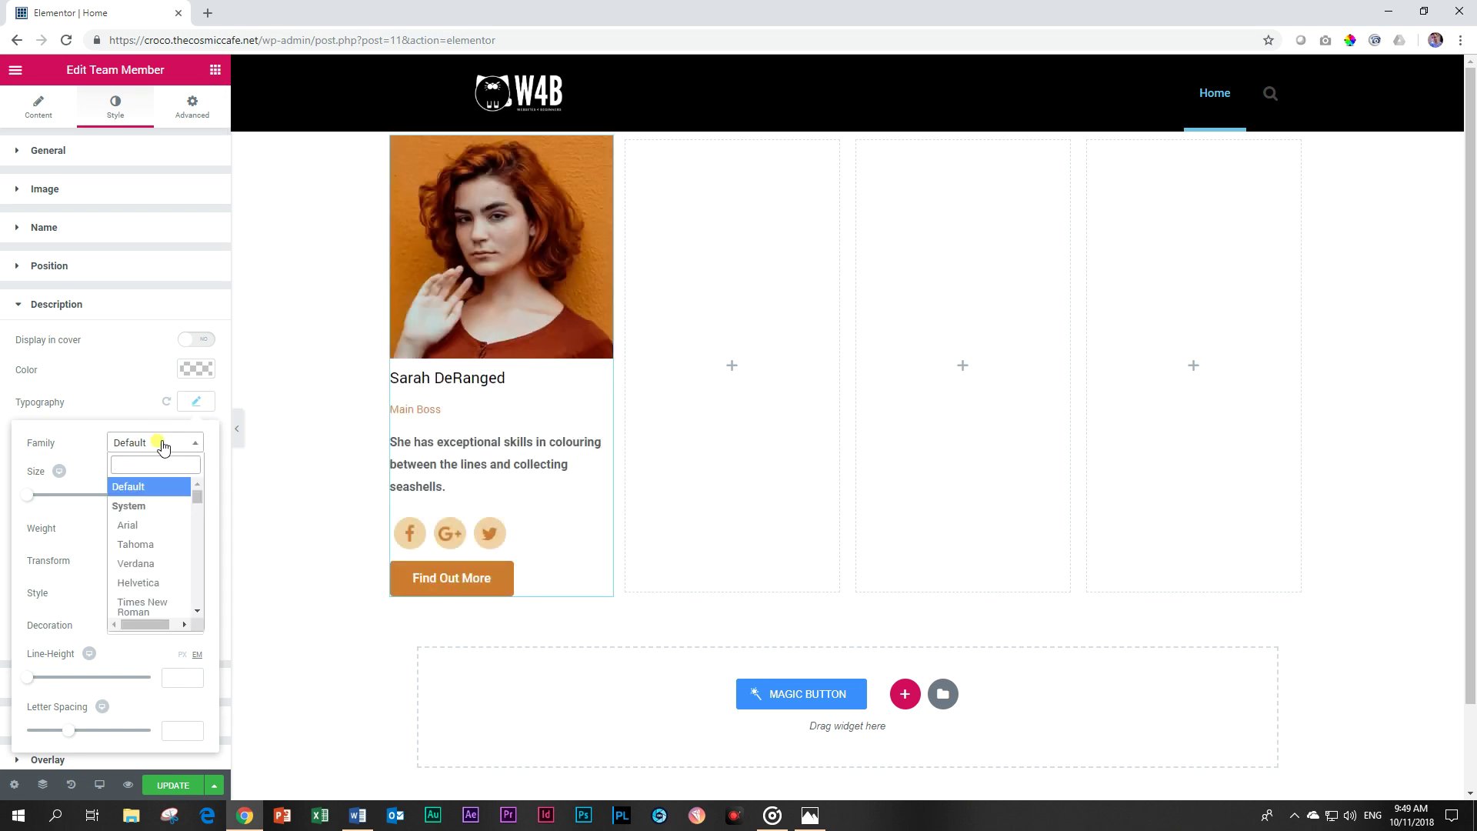
{"action": "type", "text": "open"}
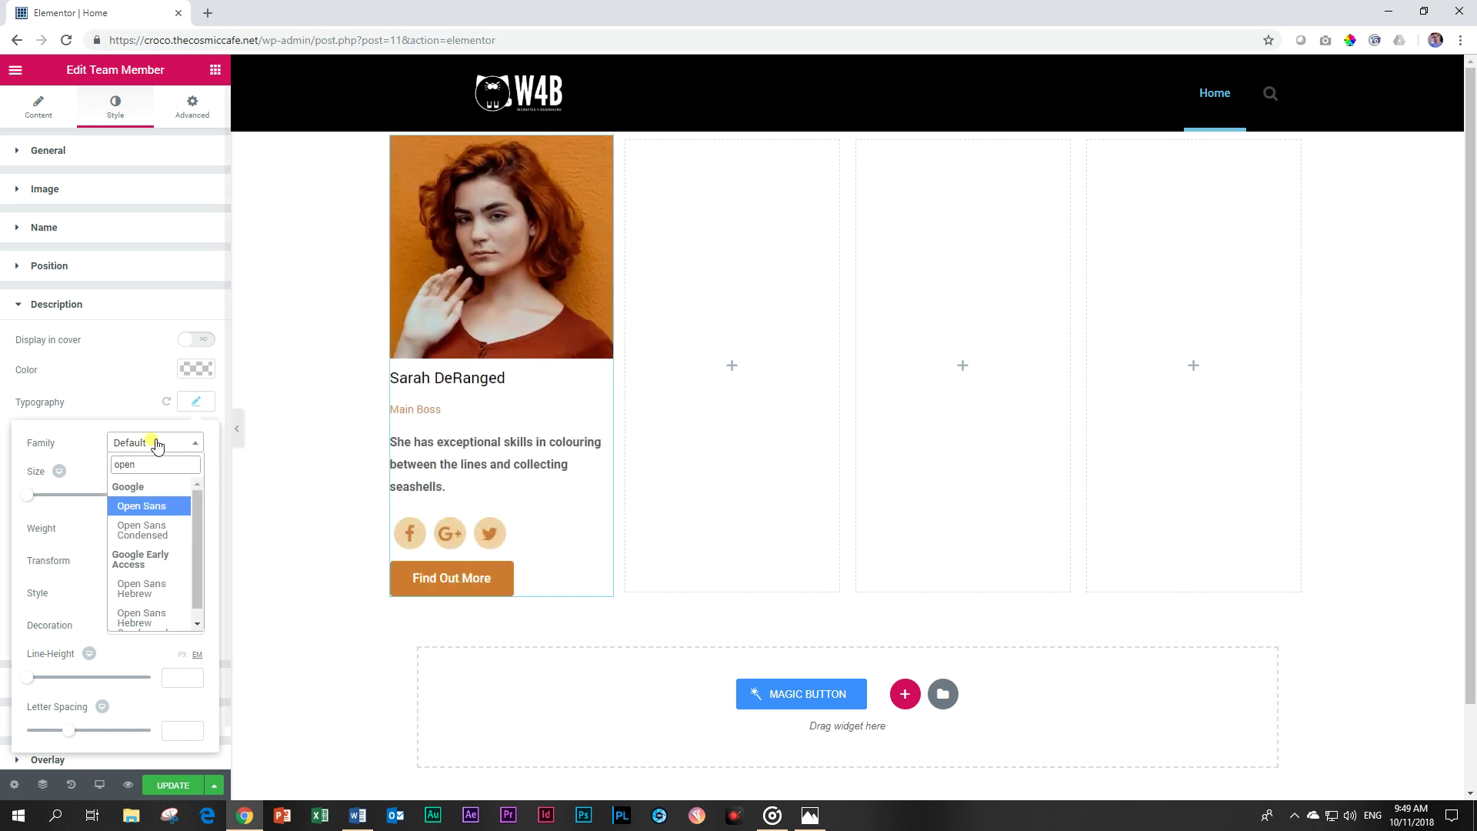
{"action": "left_click", "coordinate": [143, 507]}
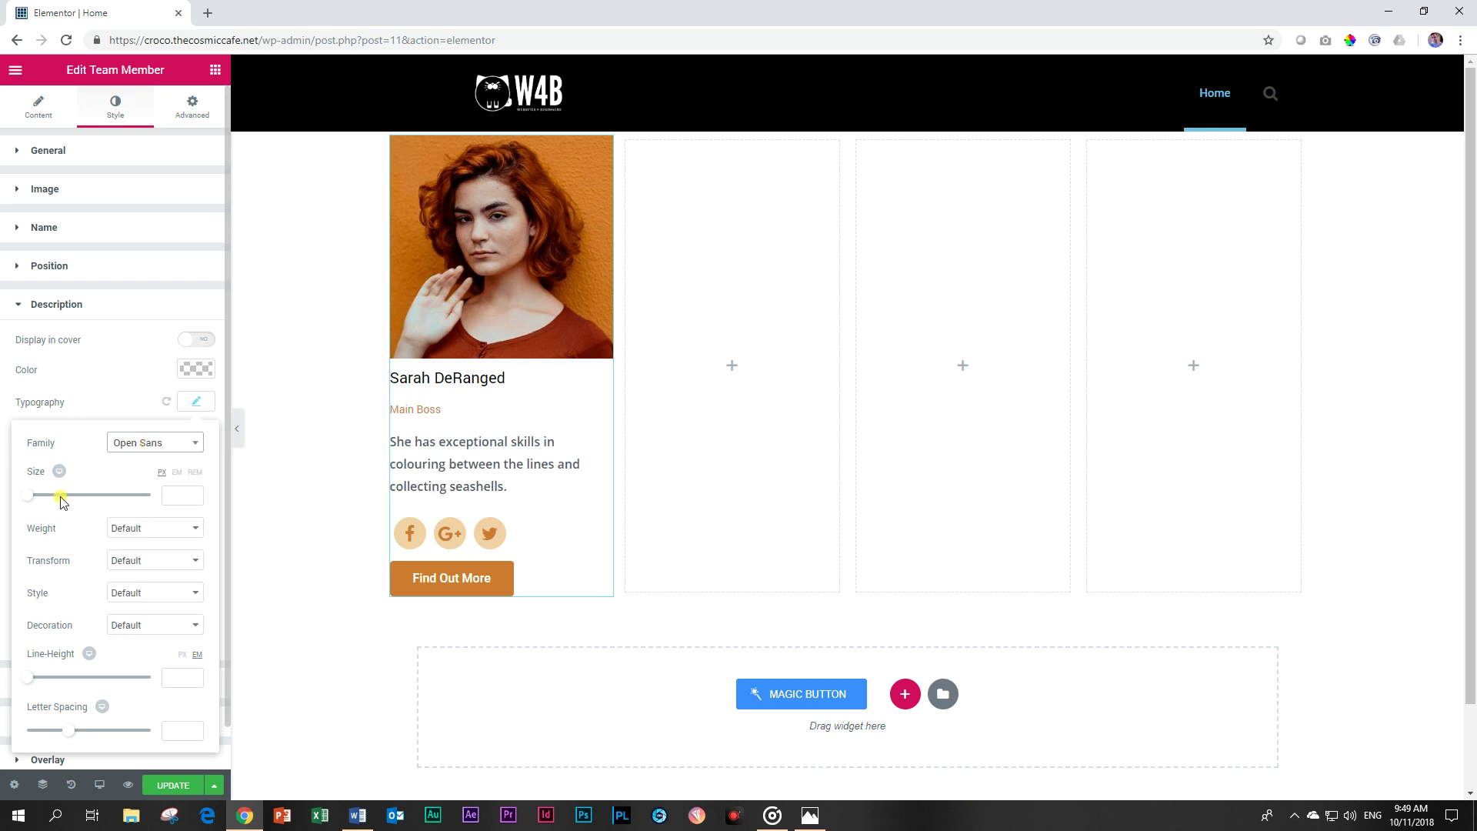
{"action": "left_click_drag", "start_coordinate": [30, 501], "coordinate": [38, 503]}
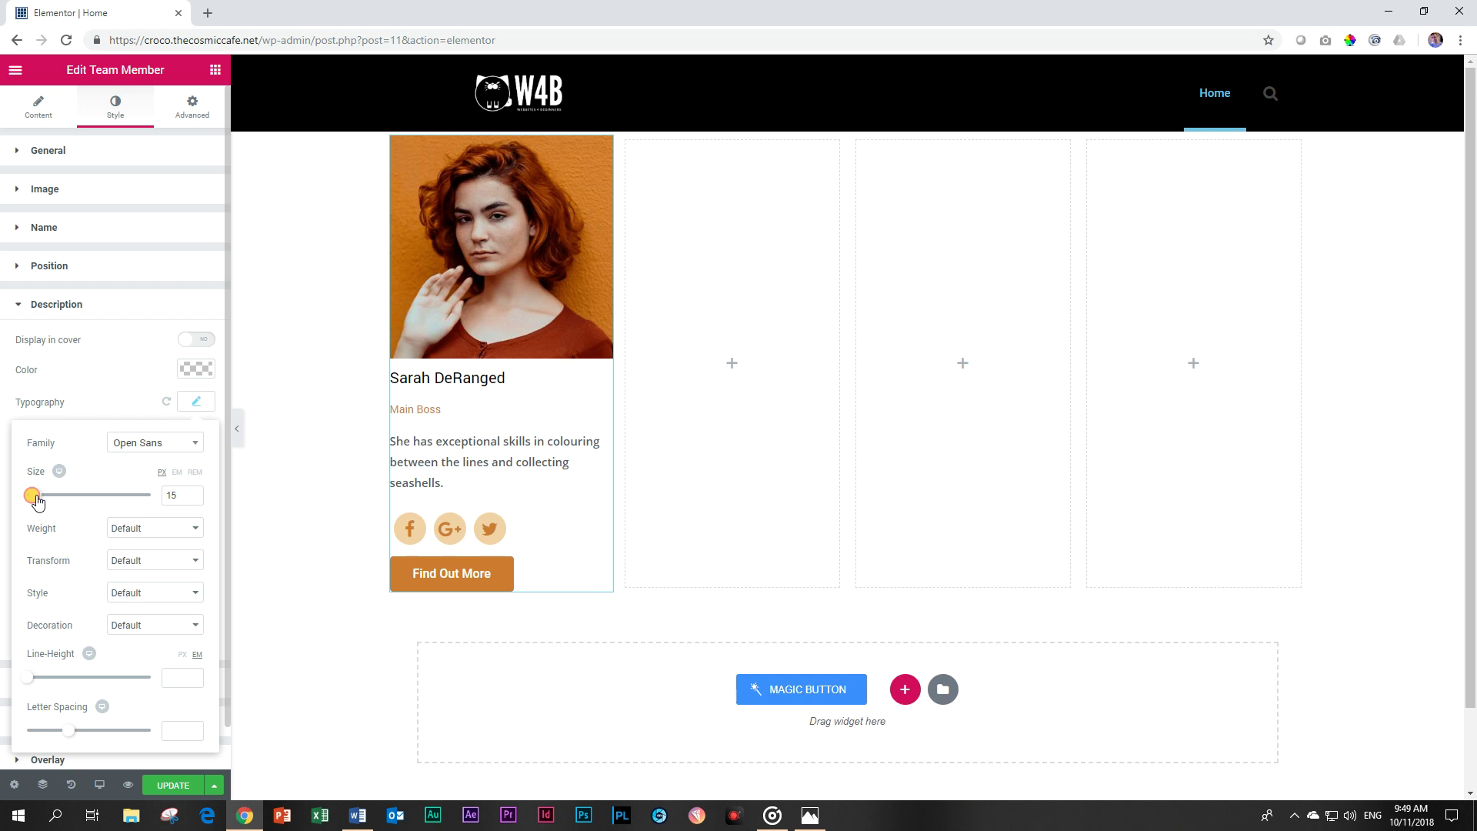
{"action": "left_click", "coordinate": [194, 500]}
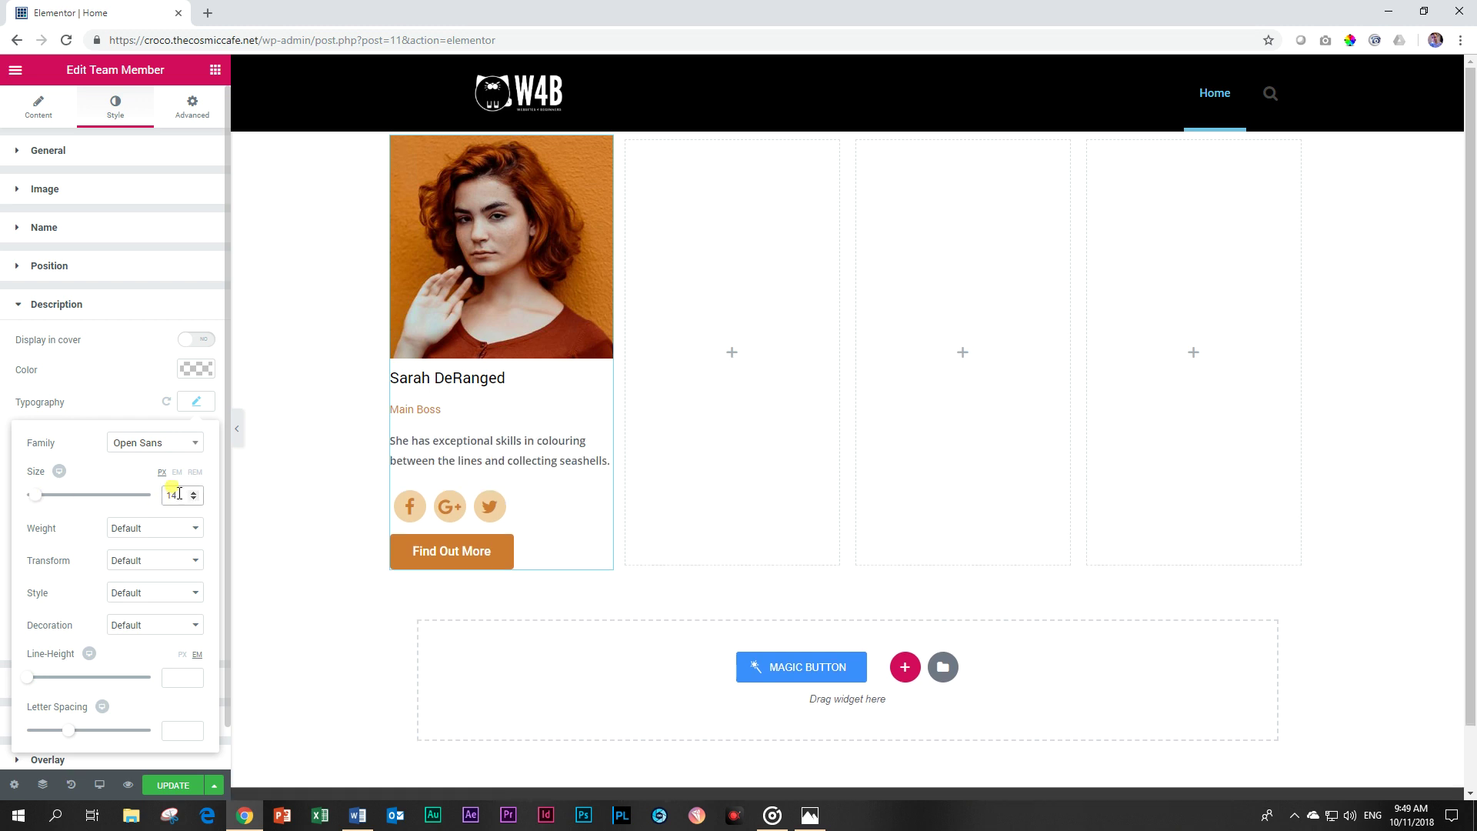
{"action": "left_click", "coordinate": [195, 492]}
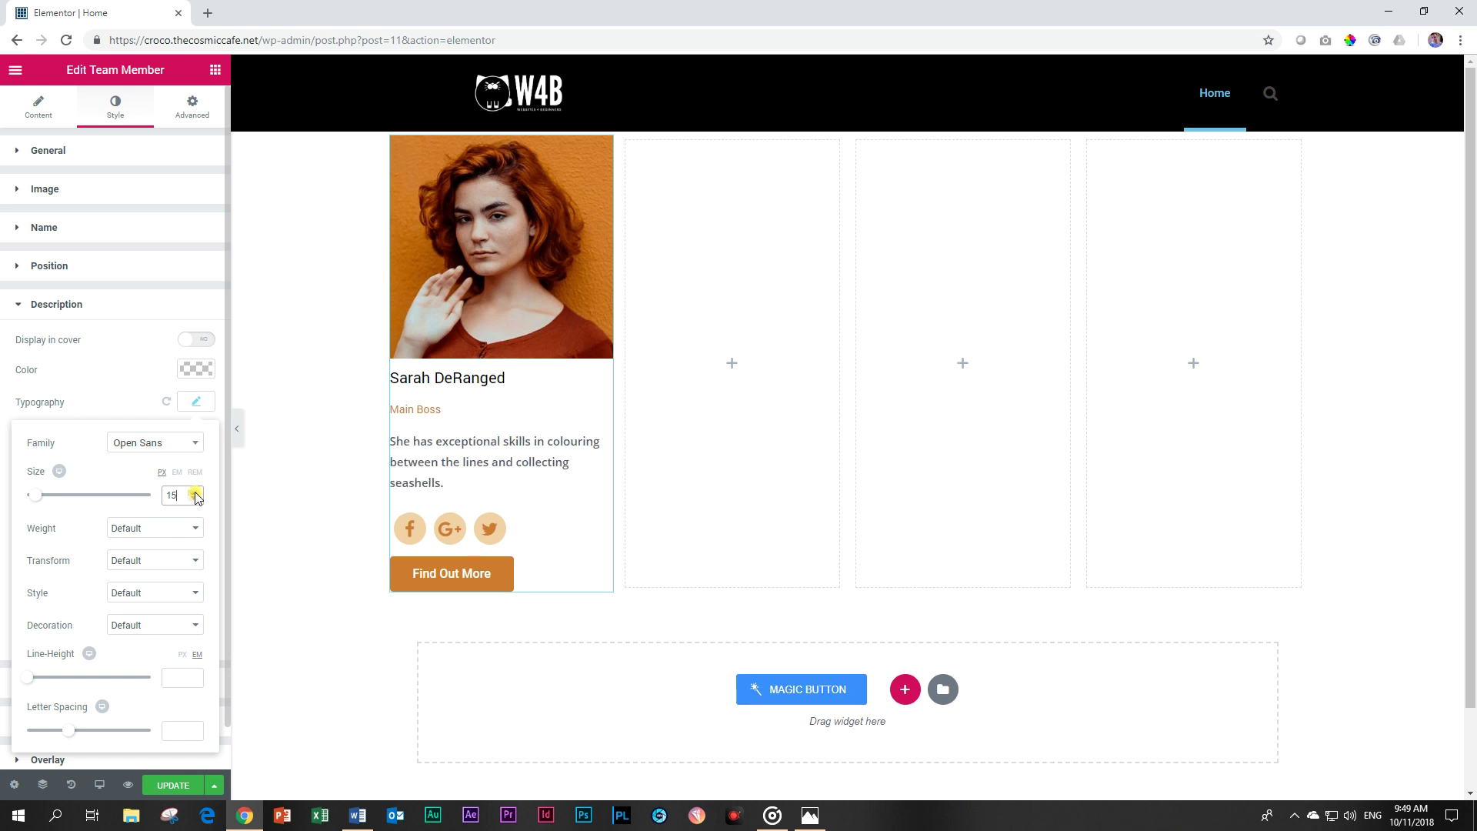
{"action": "left_click", "coordinate": [195, 492]}
{"action": "left_click", "coordinate": [195, 500]}
{"action": "left_click", "coordinate": [194, 500]}
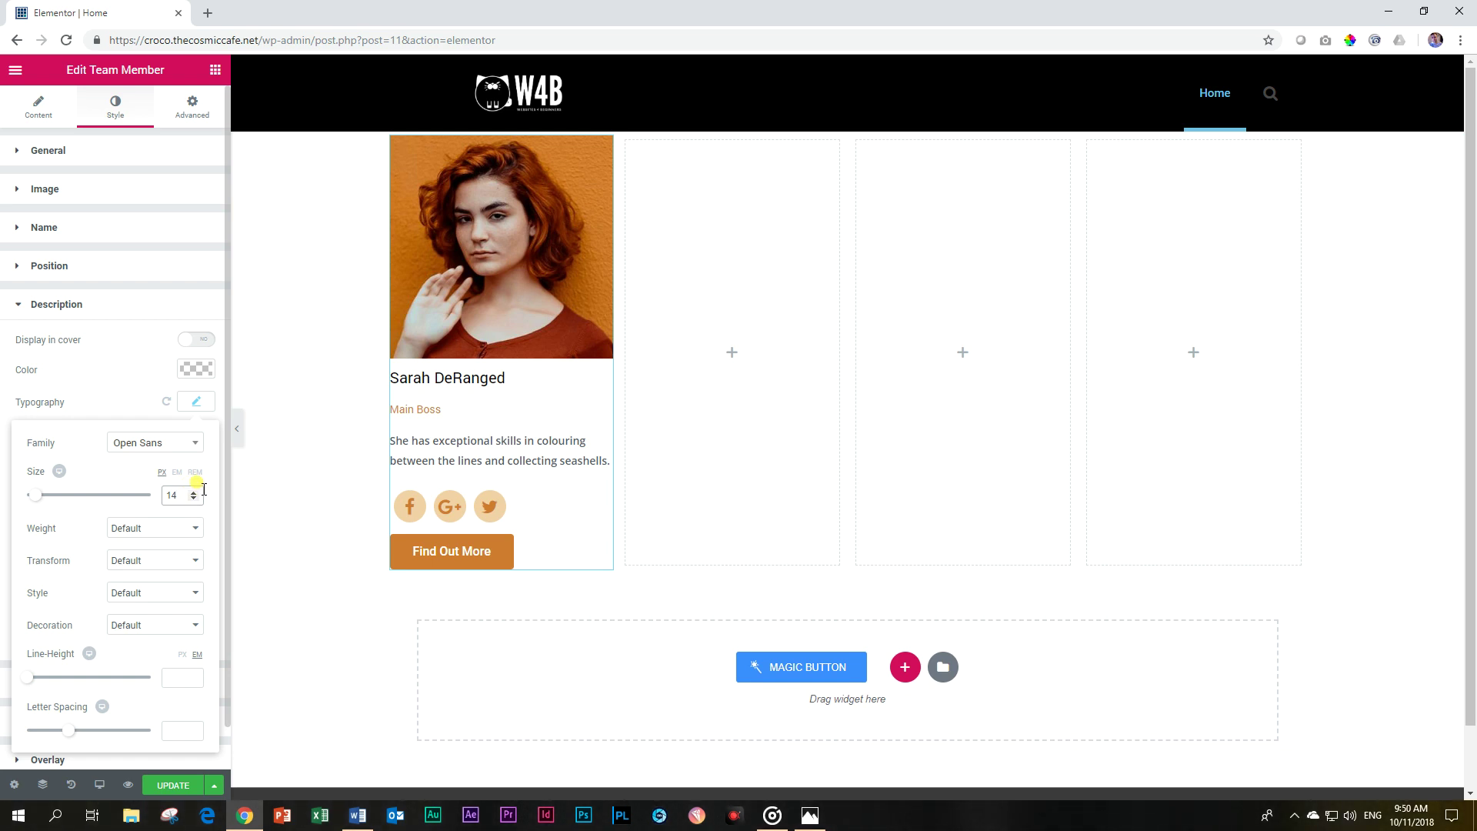
Give the description font weight 400 and a 1.4 line height.
{"action": "left_click", "coordinate": [144, 529]}
{"action": "left_click", "coordinate": [121, 585]}
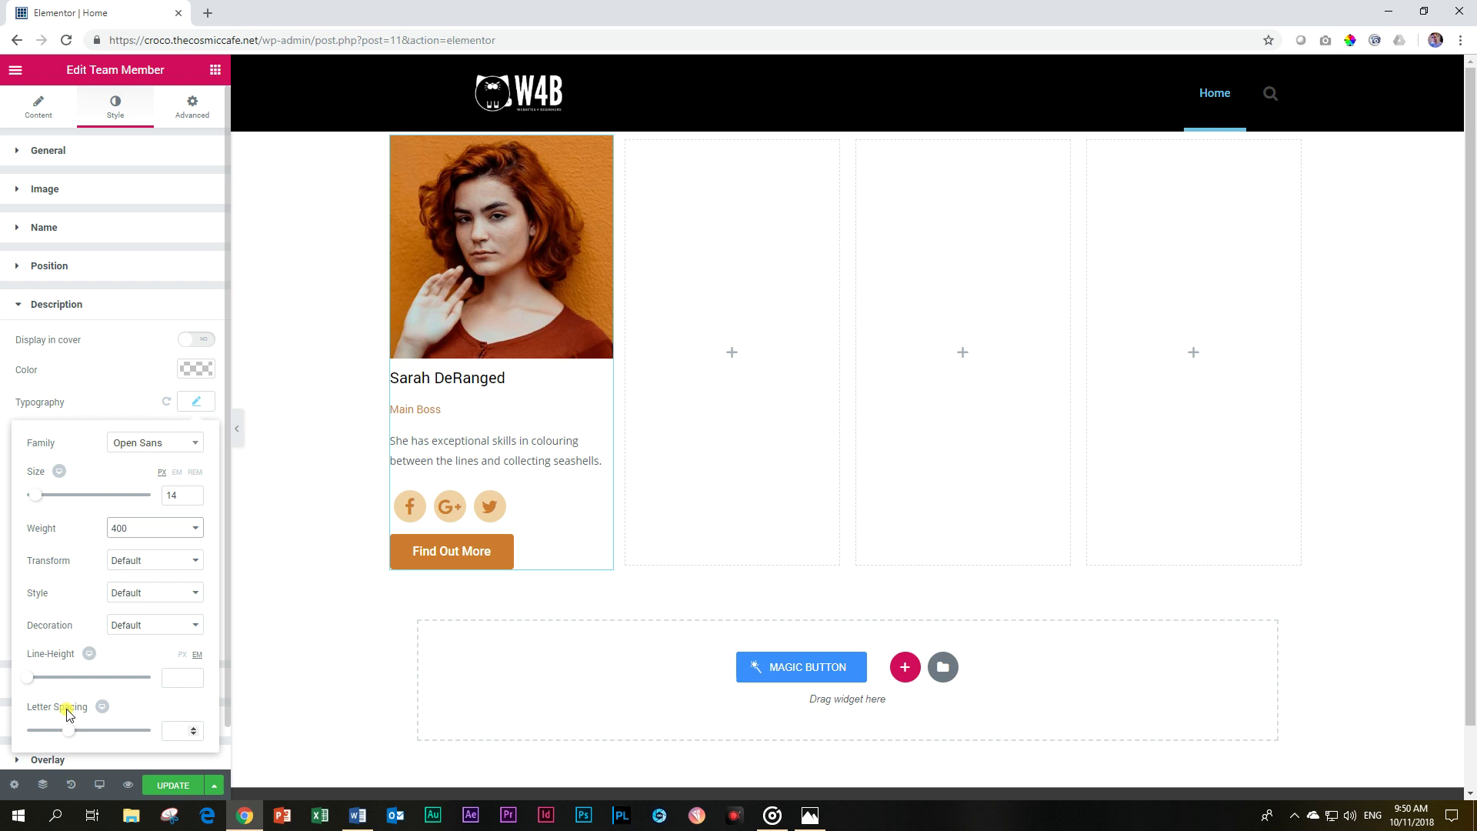
{"action": "left_click", "coordinate": [177, 672]}
{"action": "type", "text": "1.1"}
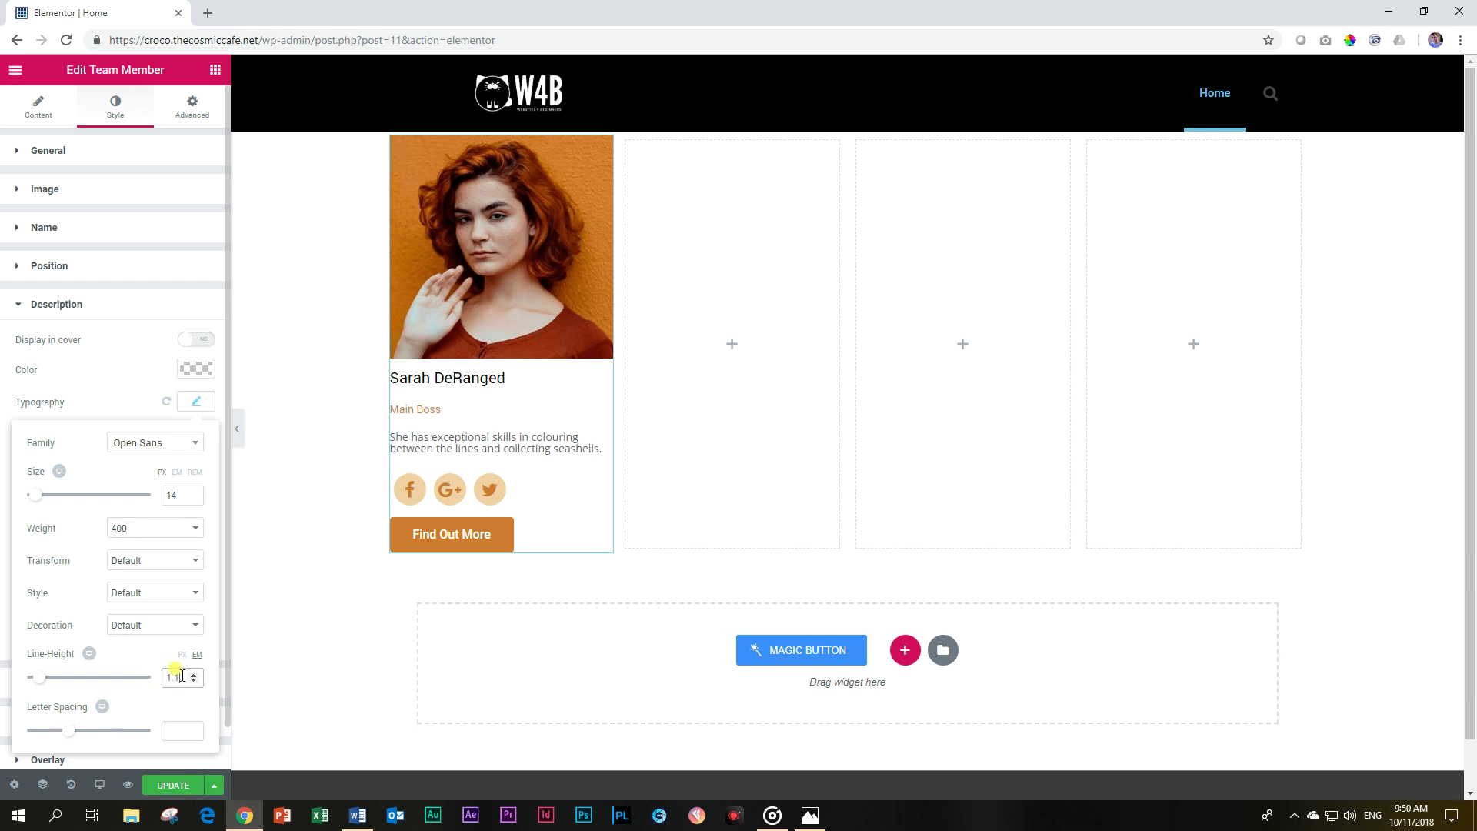
{"action": "key", "text": "BackSpace"}
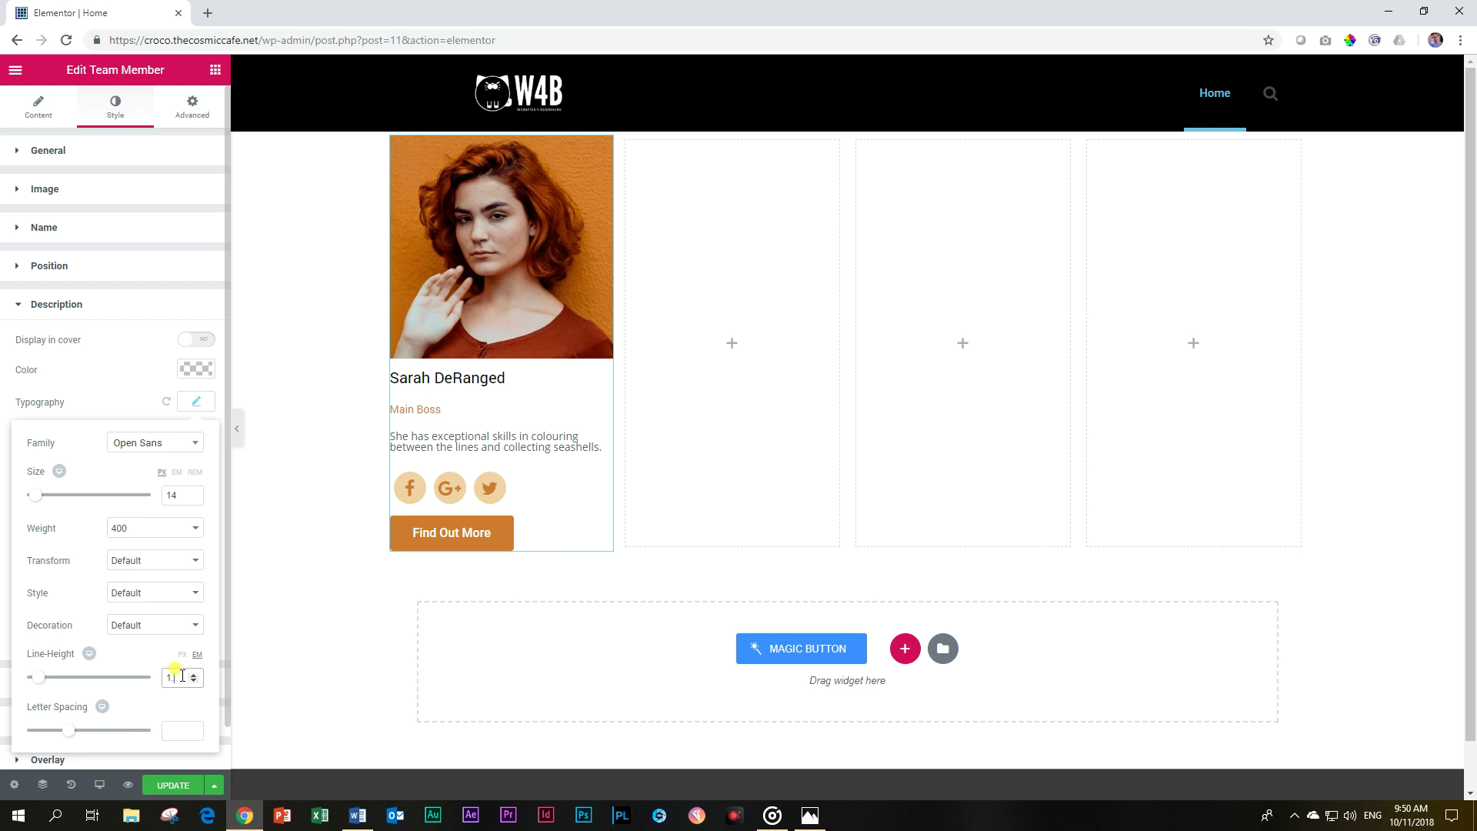
{"action": "type", "text": "2"}
{"action": "key", "text": "BackSpace"}
{"action": "type", "text": "4"}
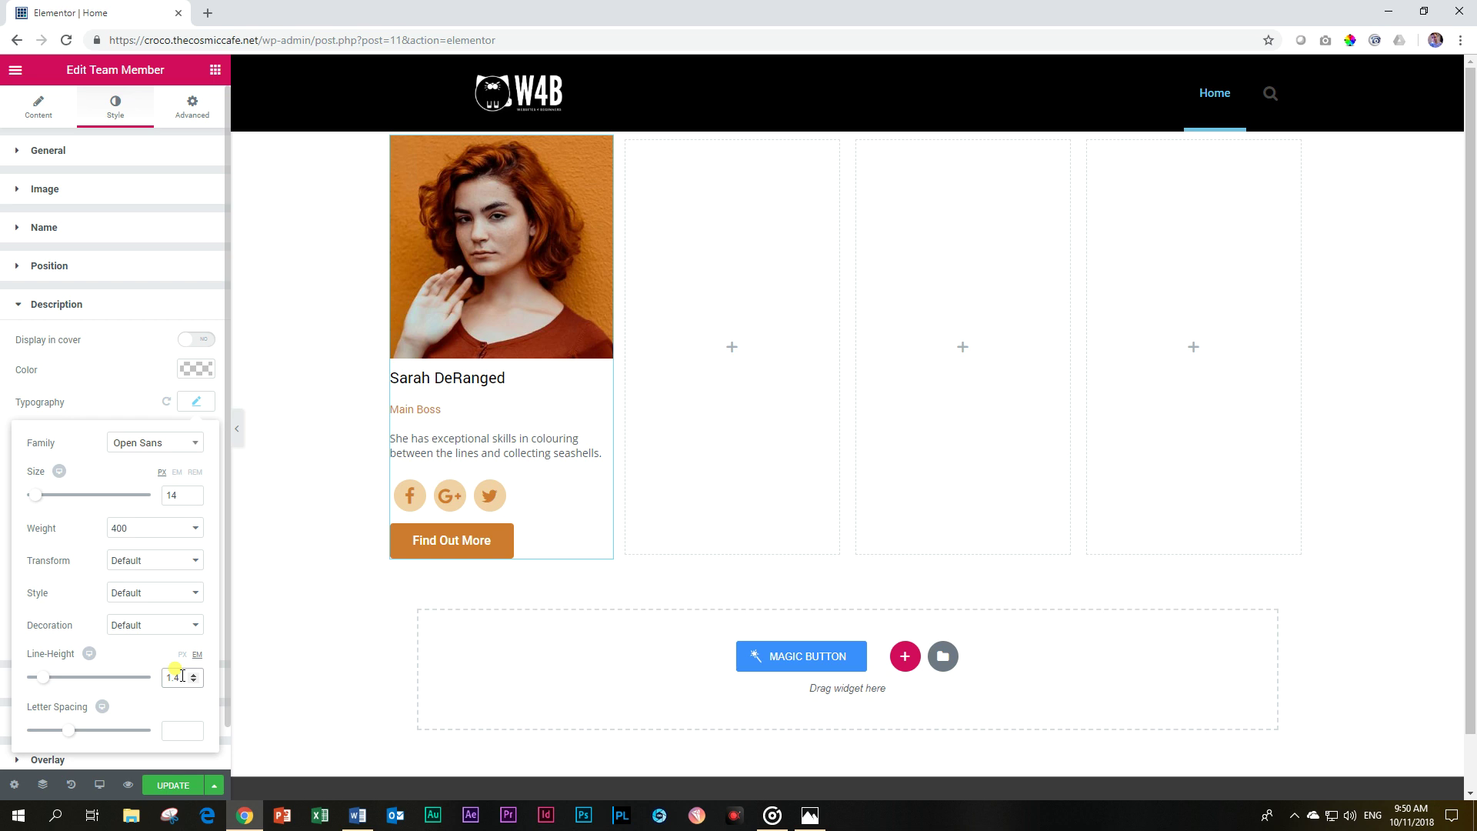
Try adding a spacing widget above the card's button, then return to the standard widget list.
{"action": "left_click", "coordinate": [158, 312]}
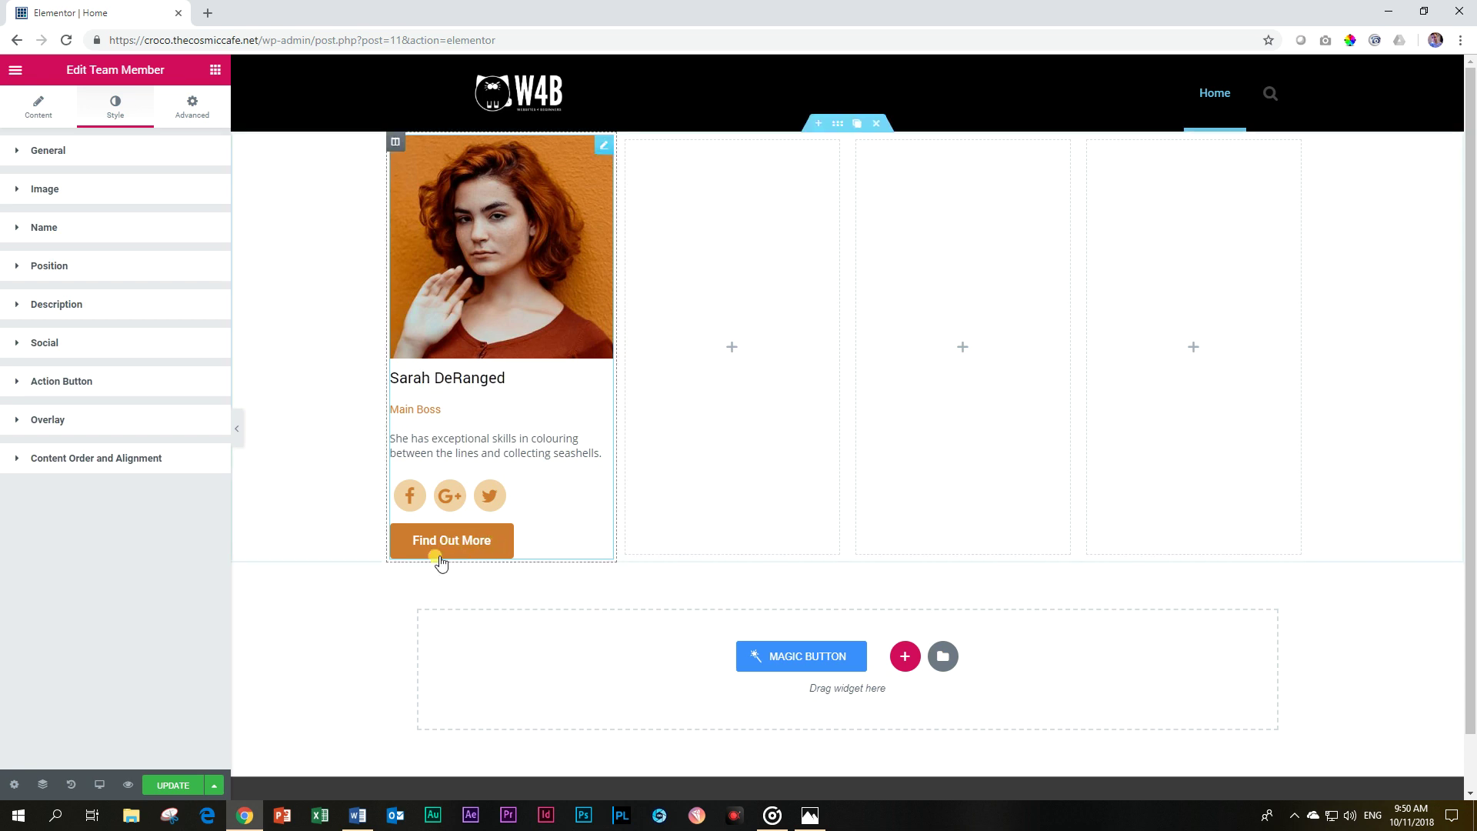
{"action": "left_click", "coordinate": [215, 70]}
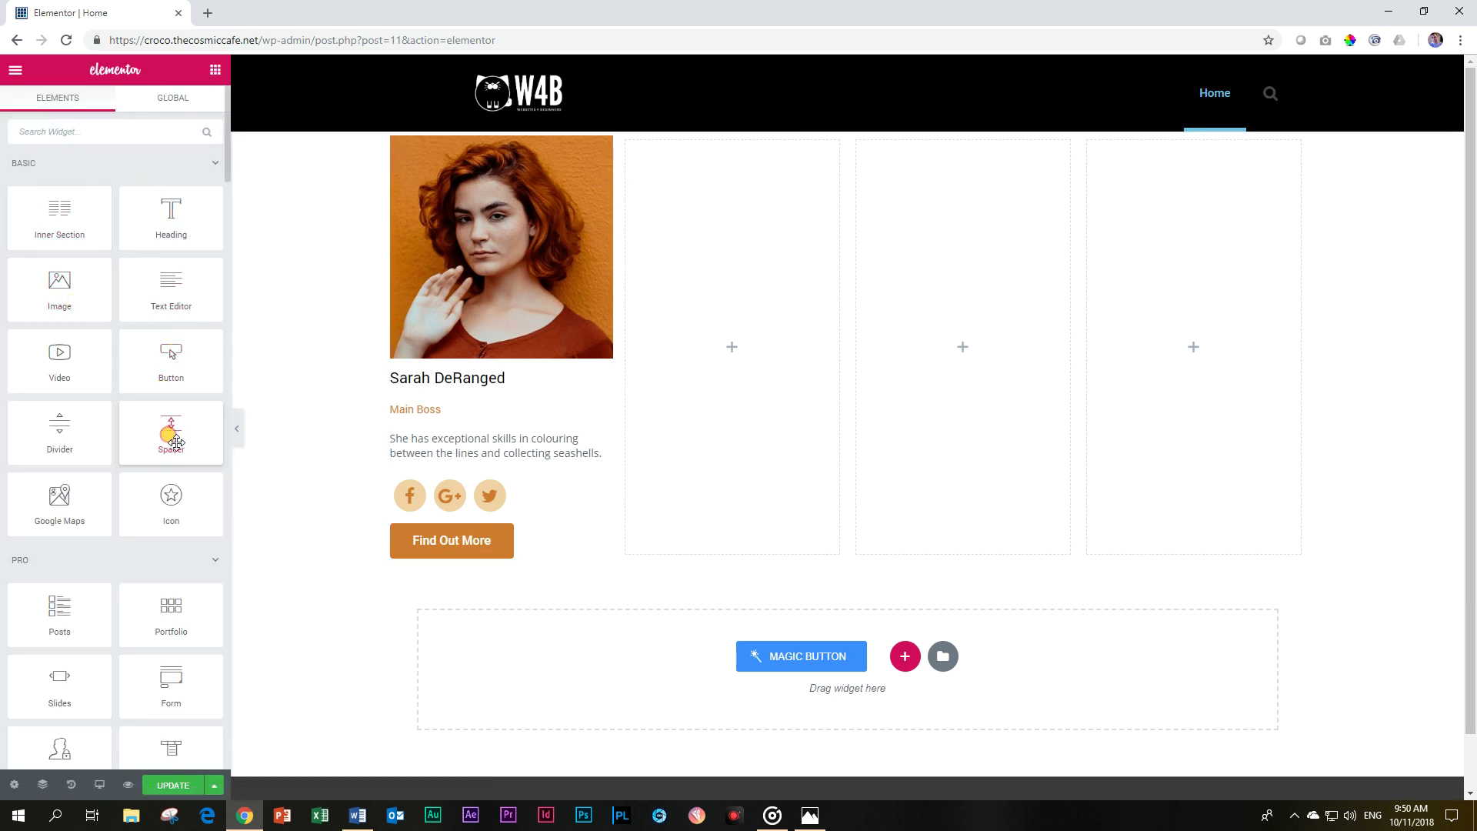
{"action": "left_click_drag", "start_coordinate": [171, 427], "coordinate": [84, 107]}
{"action": "left_click", "coordinate": [182, 109]}
{"action": "left_click", "coordinate": [66, 98]}
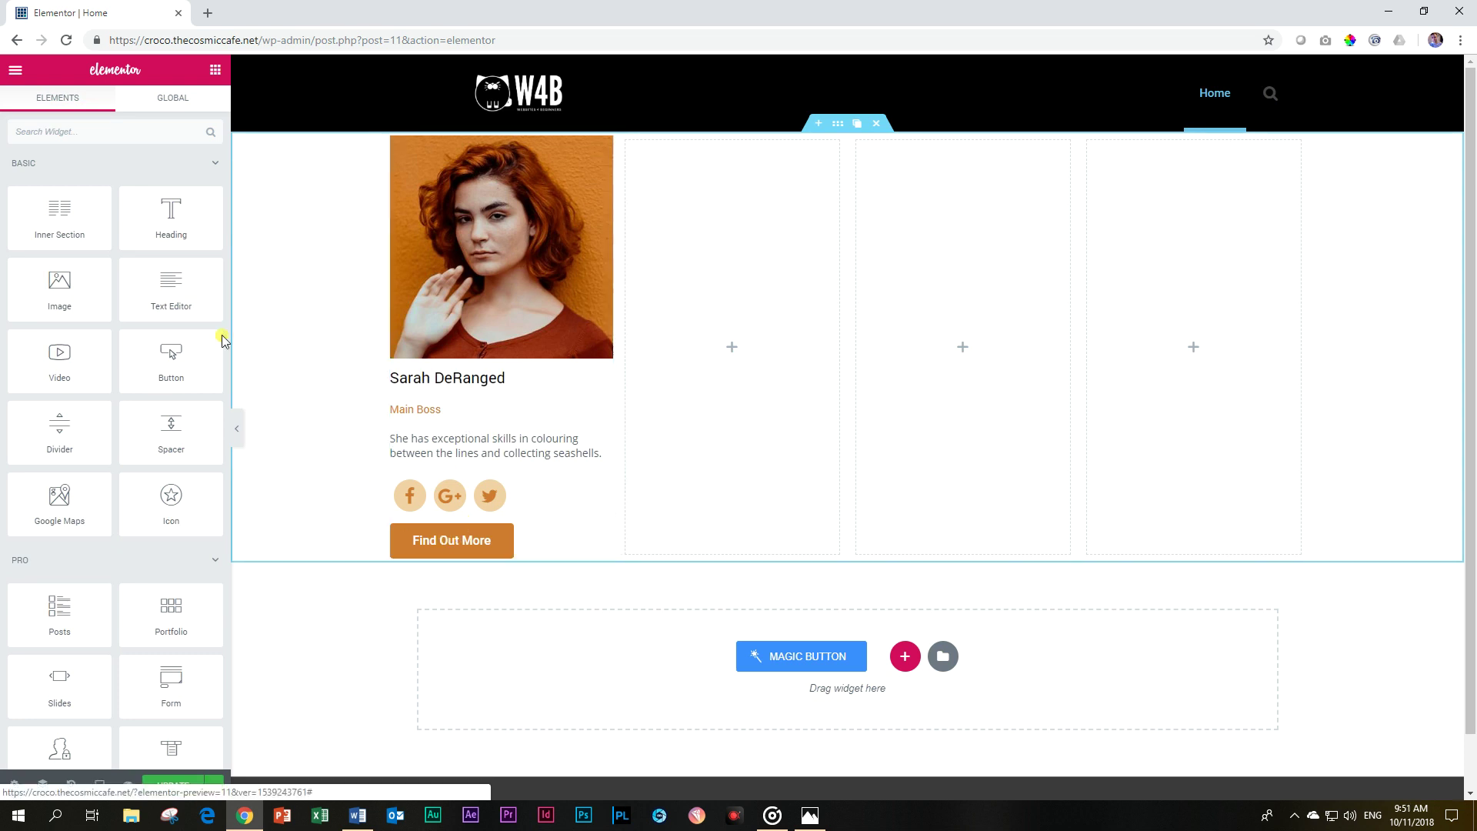
Unlink the card's Action Button margins and set a 20 px top margin.
{"action": "left_click", "coordinate": [429, 538]}
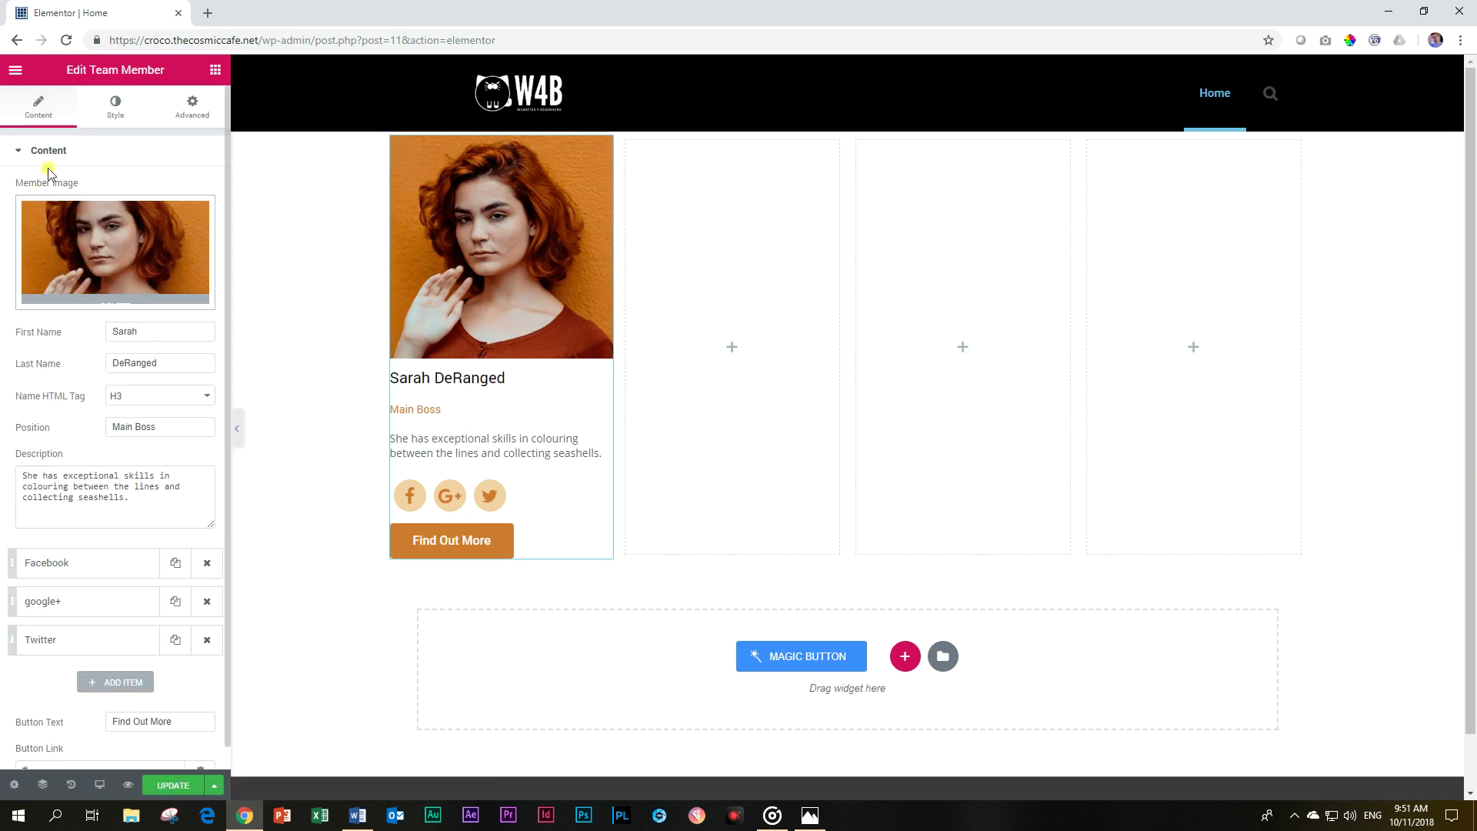
{"action": "left_click", "coordinate": [98, 114]}
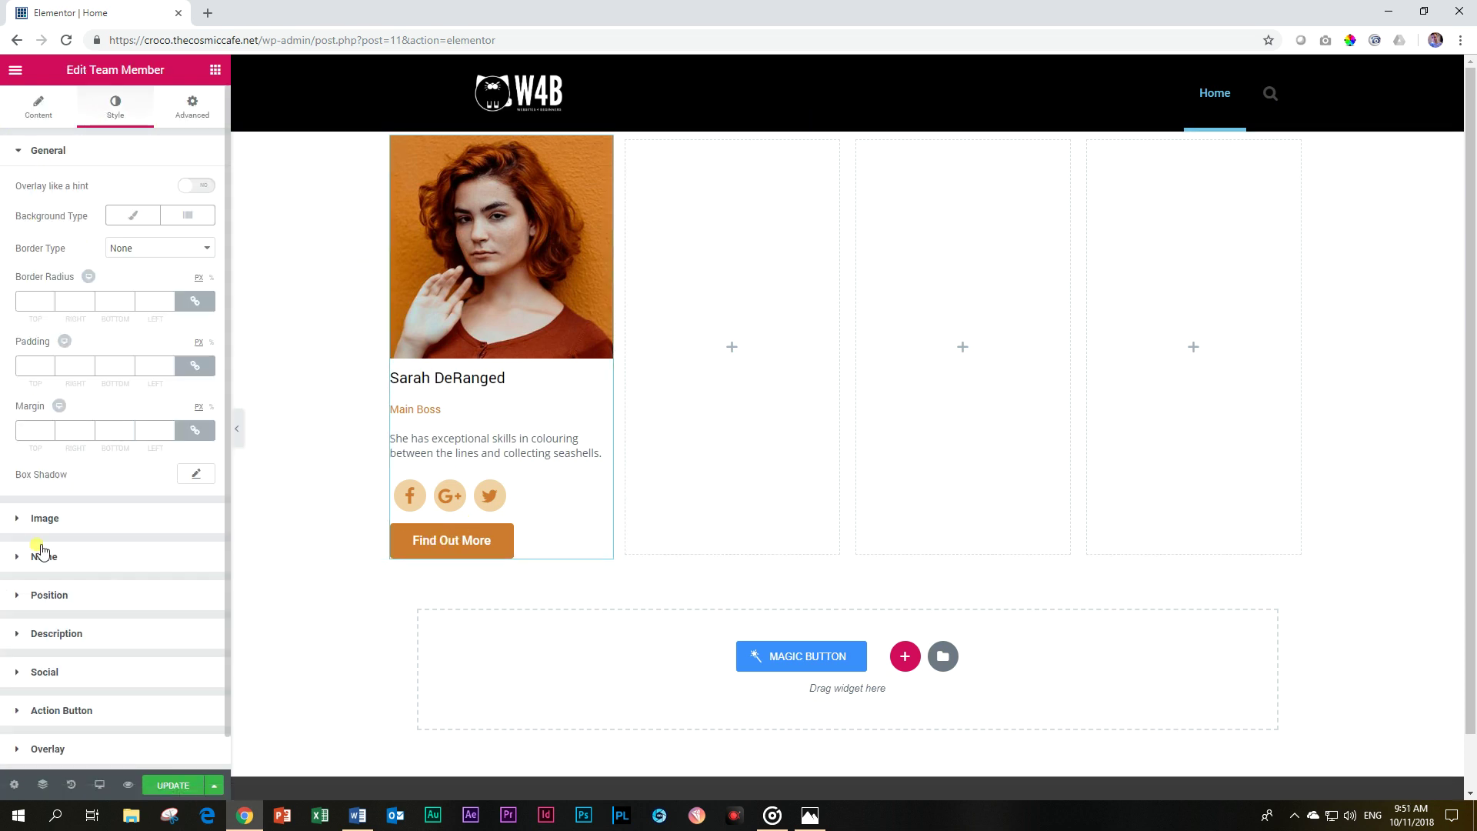
{"action": "left_click", "coordinate": [108, 708]}
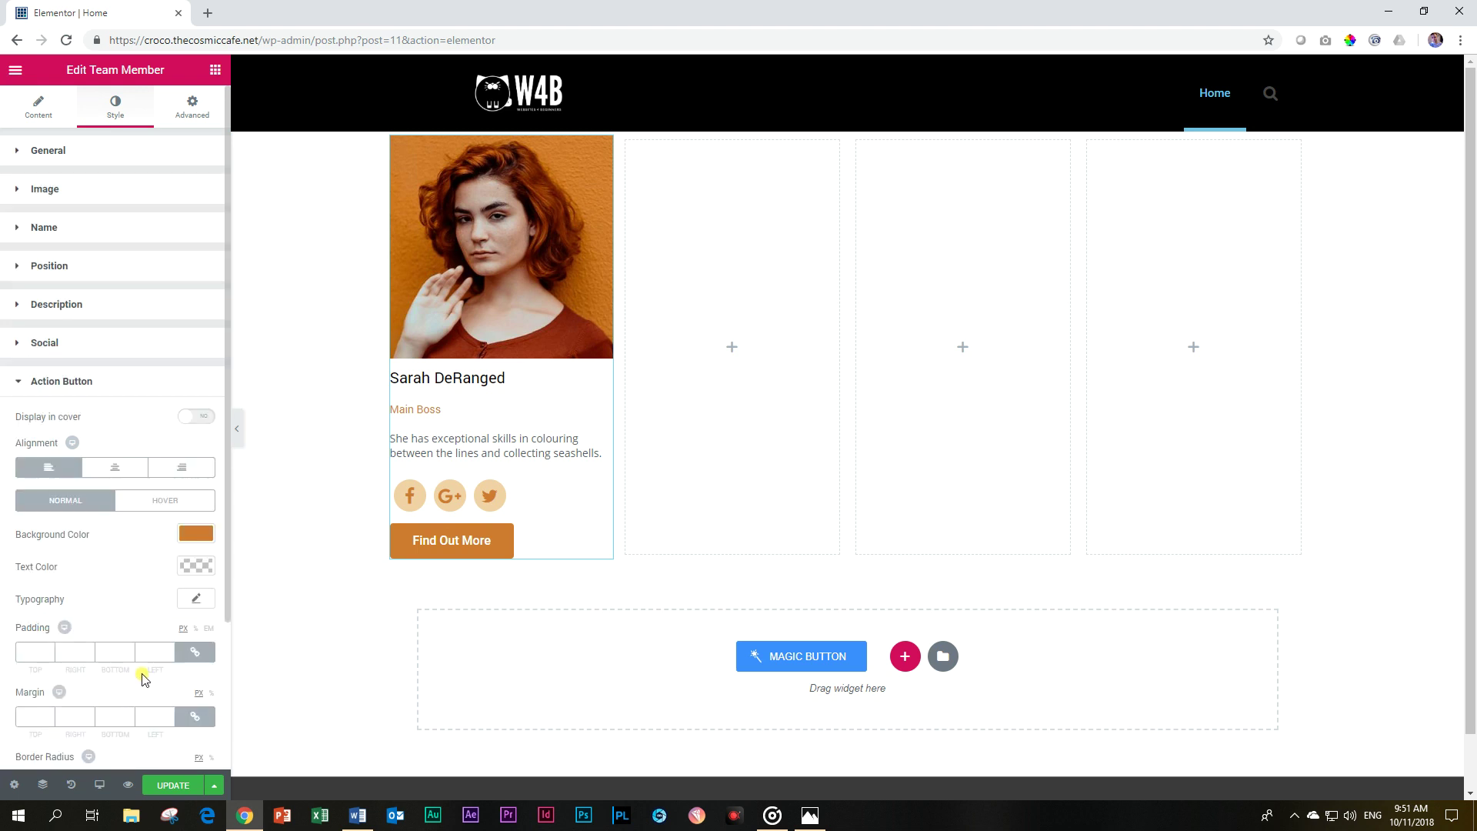
{"action": "scroll", "coordinate": [141, 676], "scroll_direction": "down", "scroll_amount": 2}
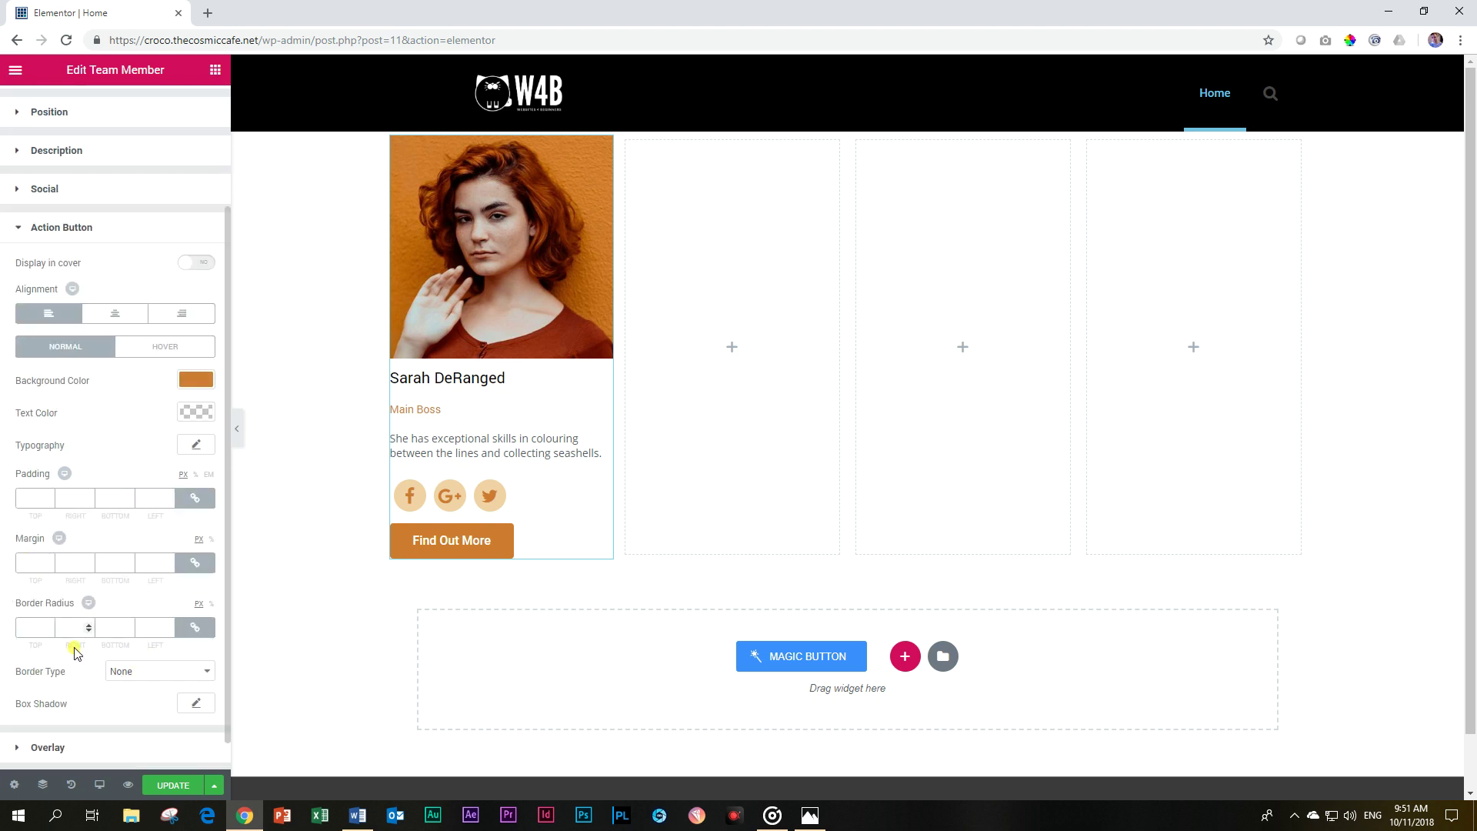
{"action": "left_click", "coordinate": [194, 562]}
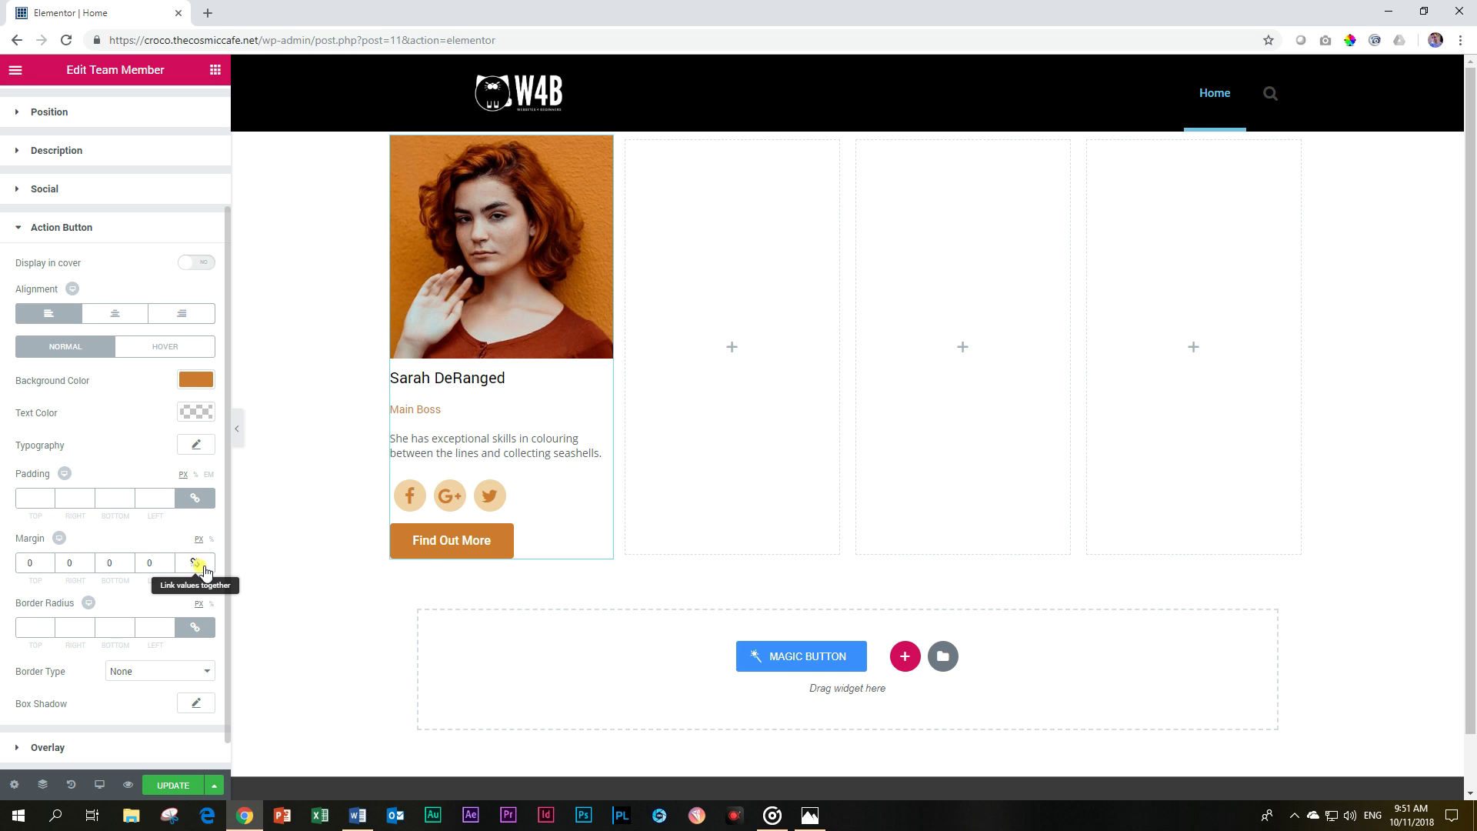
{"action": "double_click", "coordinate": [44, 562]}
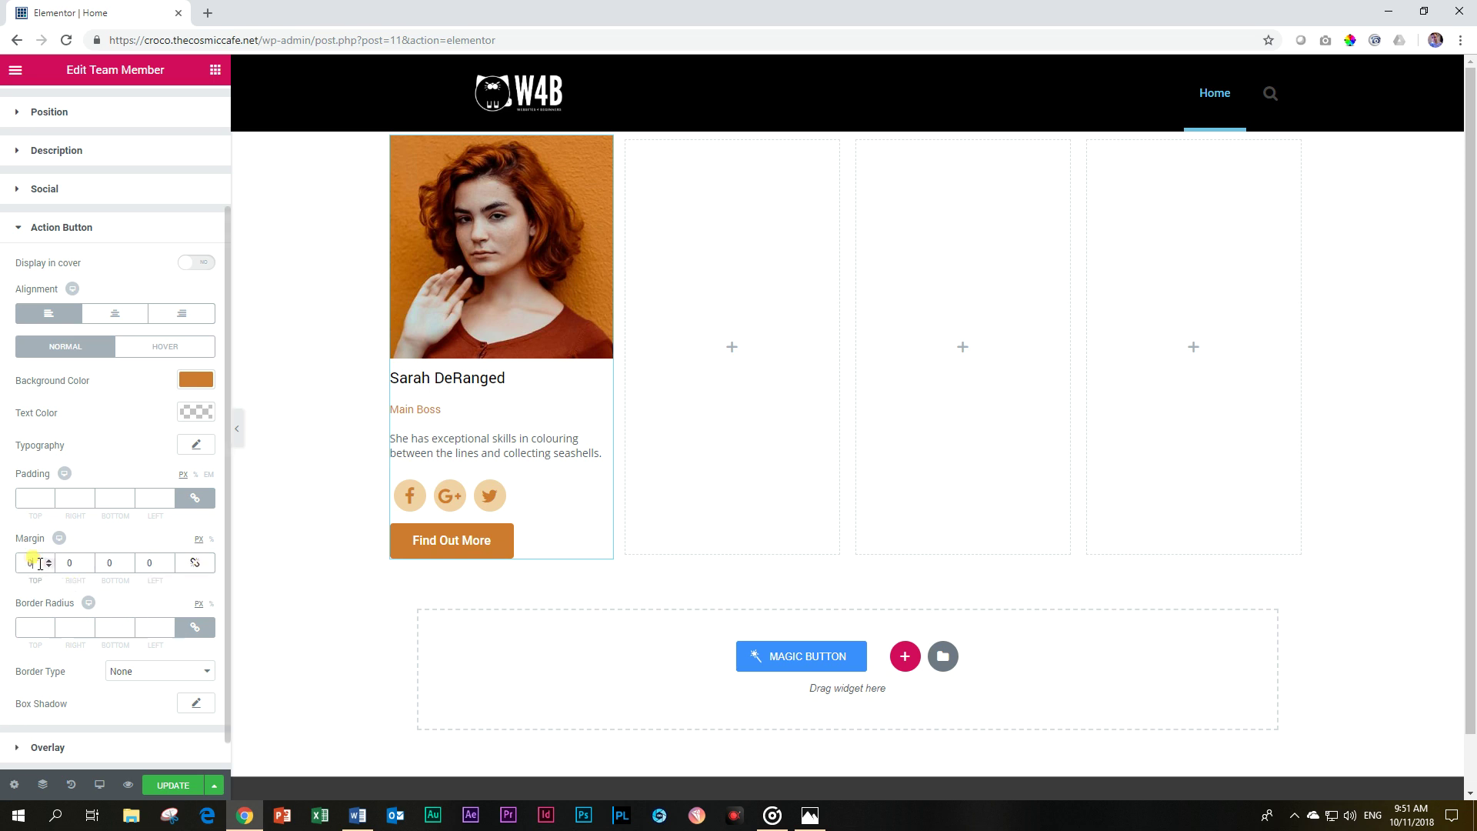
{"action": "type", "text": "1"}
{"action": "scroll", "coordinate": [44, 561], "scroll_direction": "up", "scroll_amount": 13}
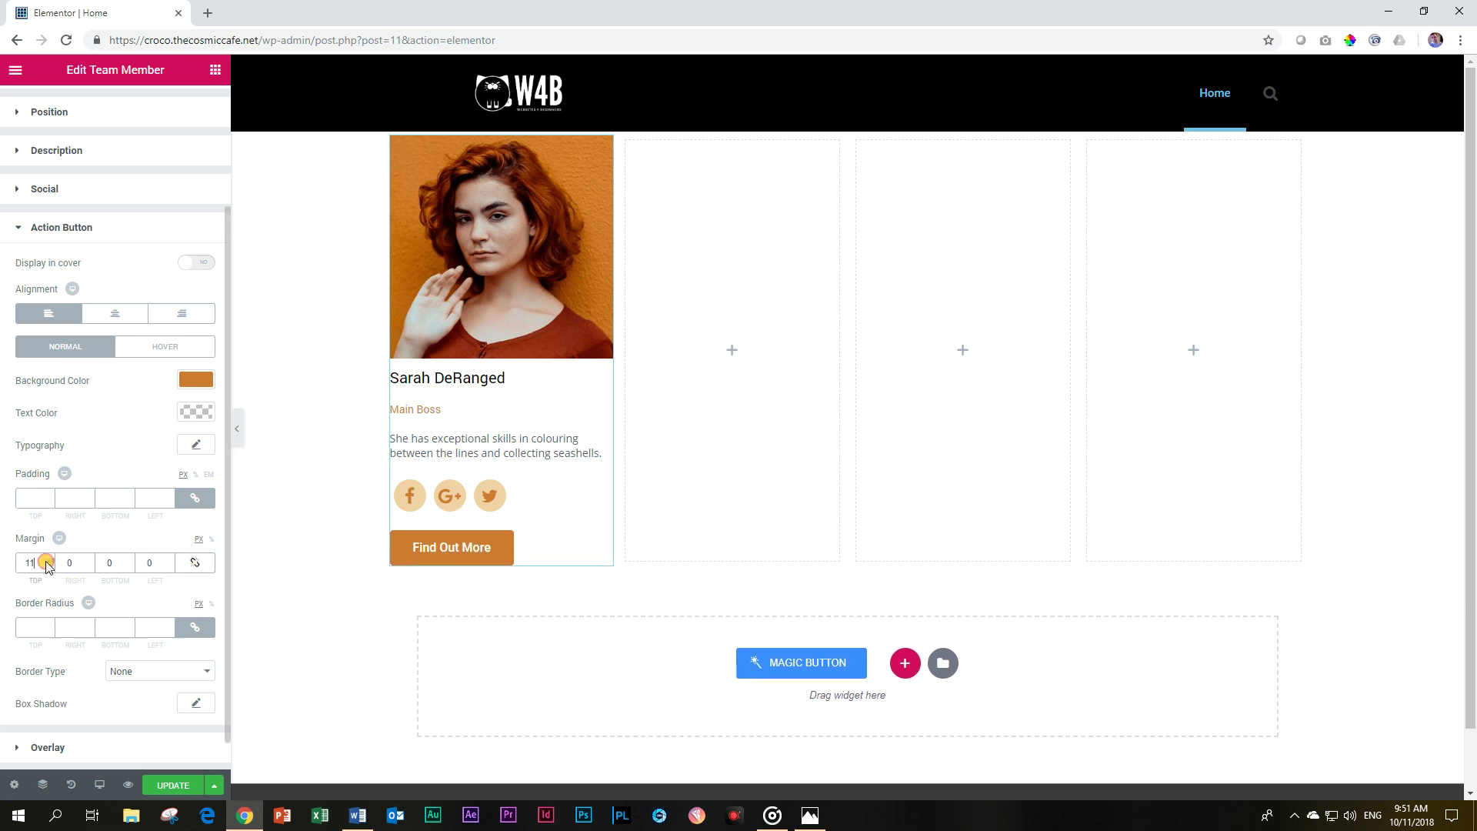
{"action": "scroll", "coordinate": [45, 563], "scroll_direction": "up", "scroll_amount": 6}
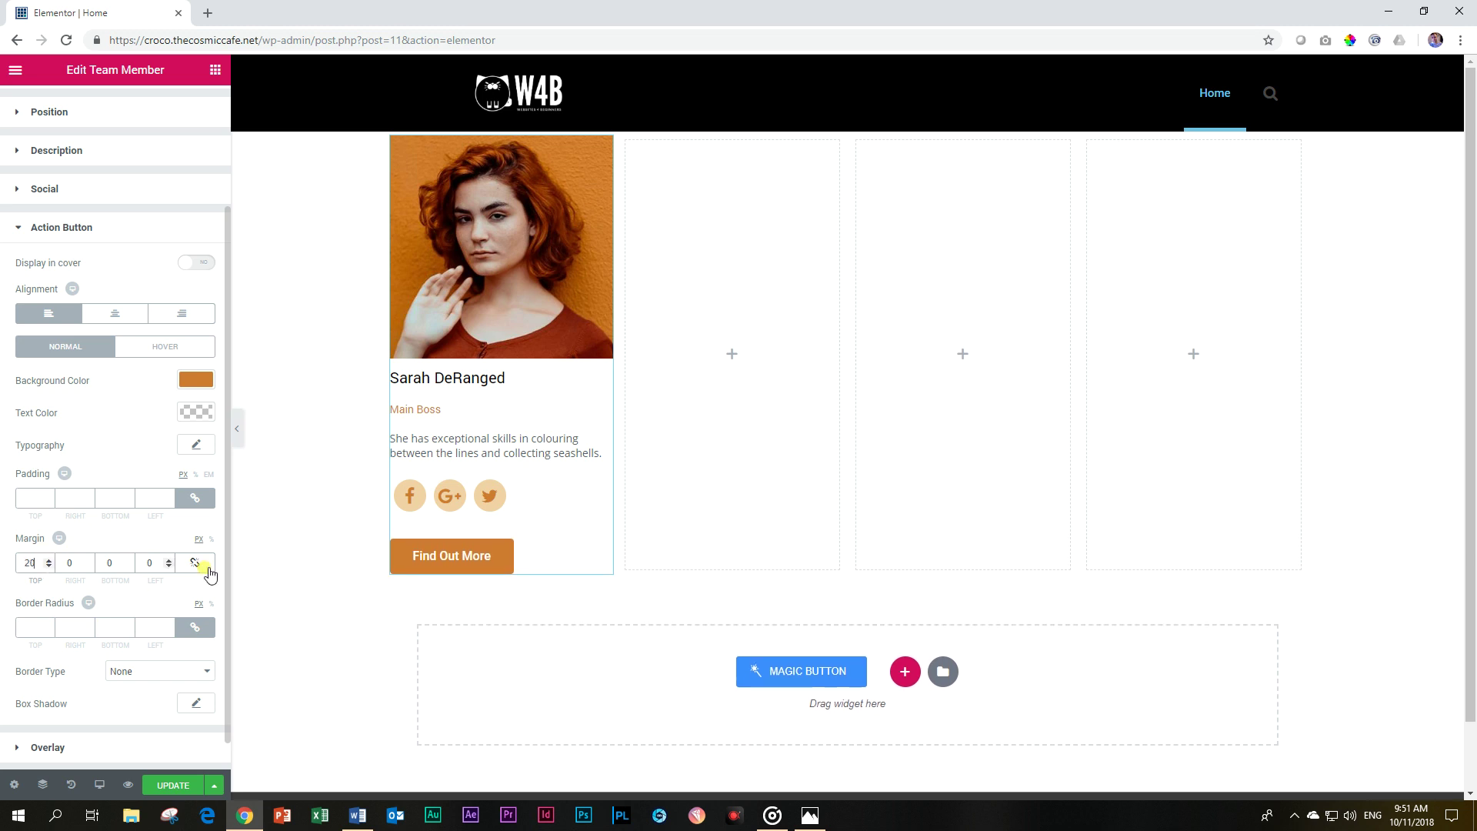
{"action": "left_click", "coordinate": [662, 523]}
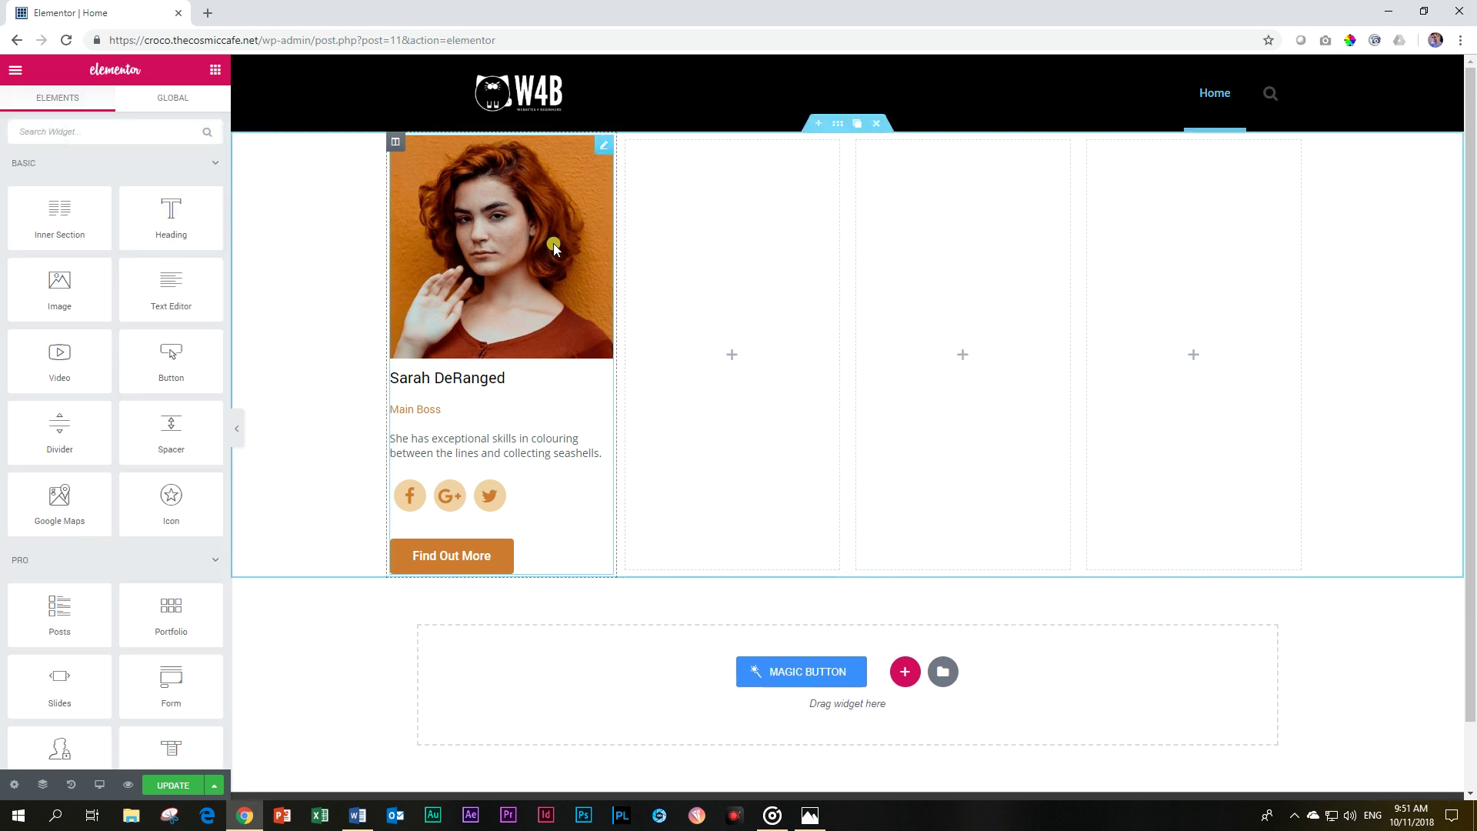
In the card's Name style settings, toggle Display in cover on, then back off.
{"action": "left_click", "coordinate": [211, 165]}
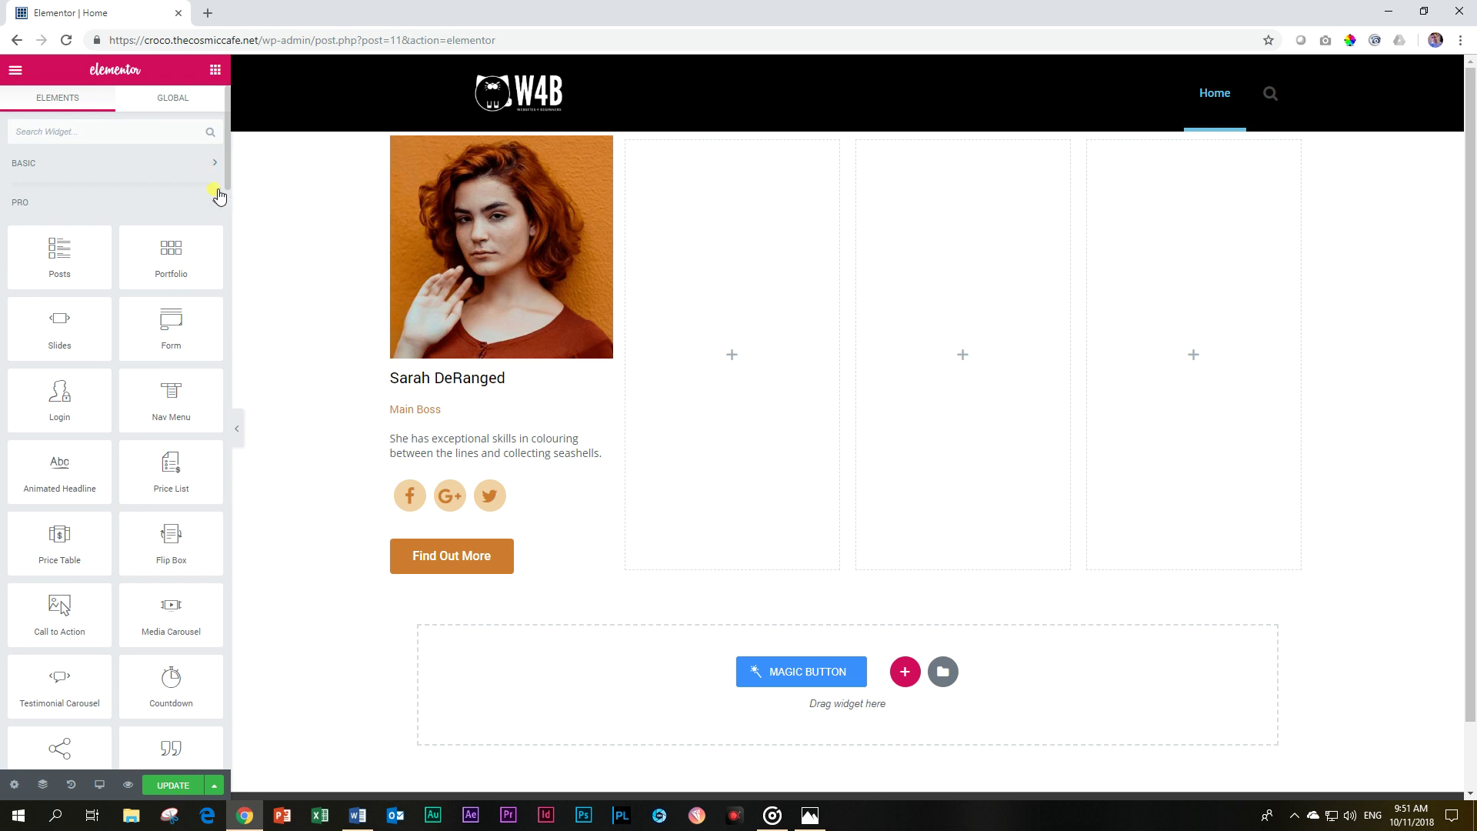
{"action": "left_click", "coordinate": [457, 220]}
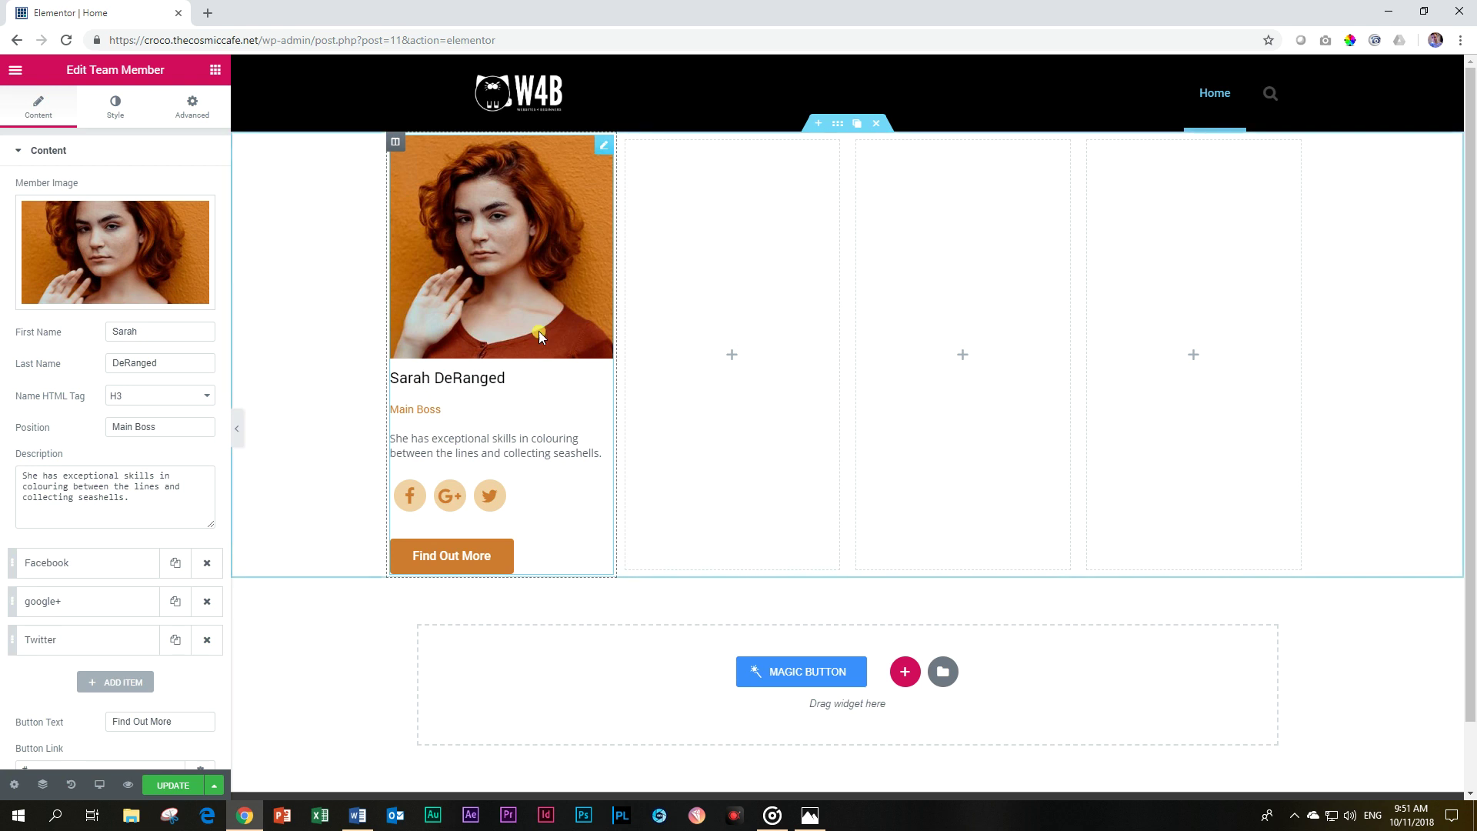
{"action": "left_click", "coordinate": [119, 112]}
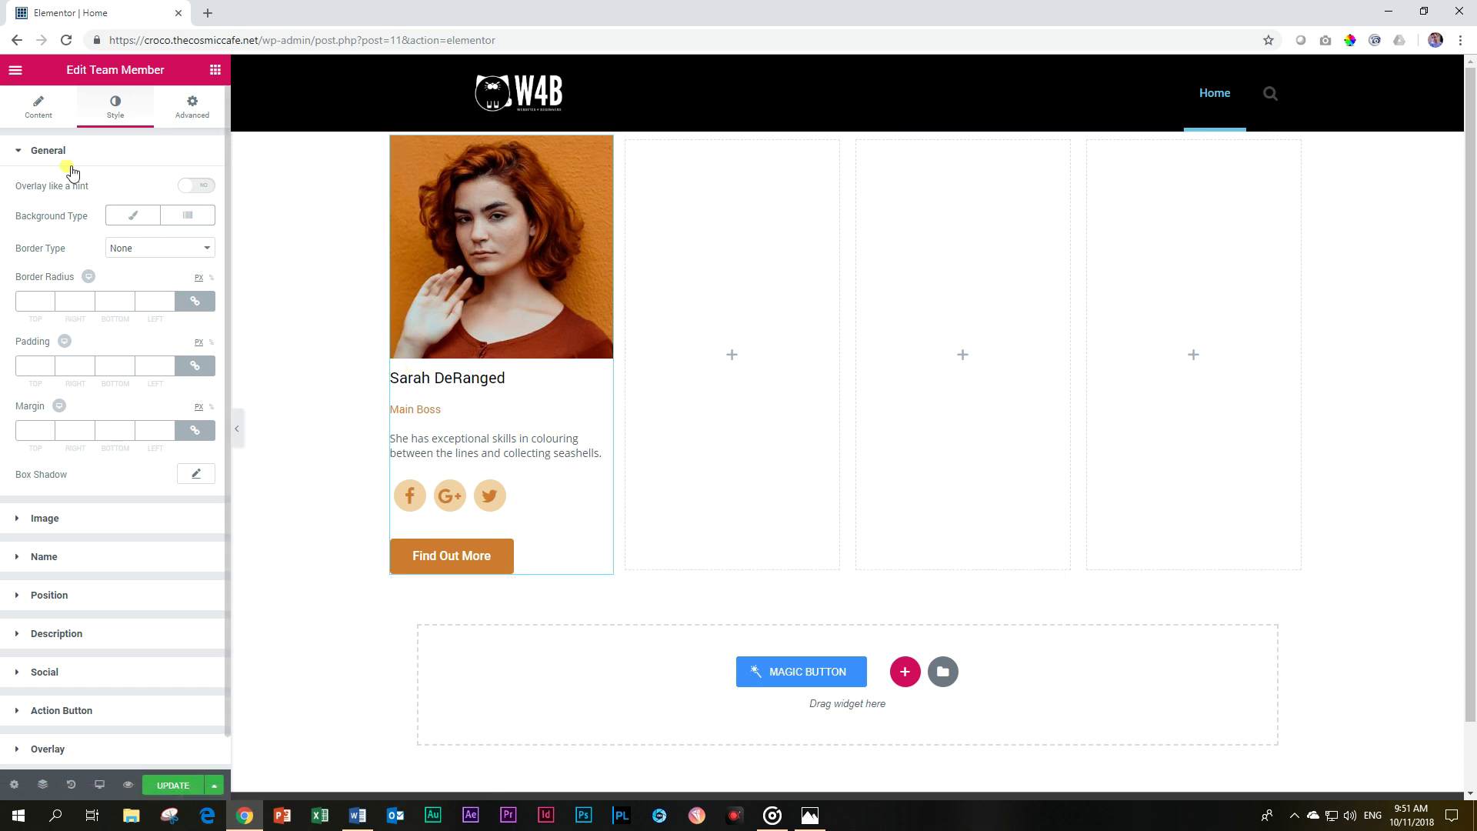
{"action": "left_click", "coordinate": [60, 564]}
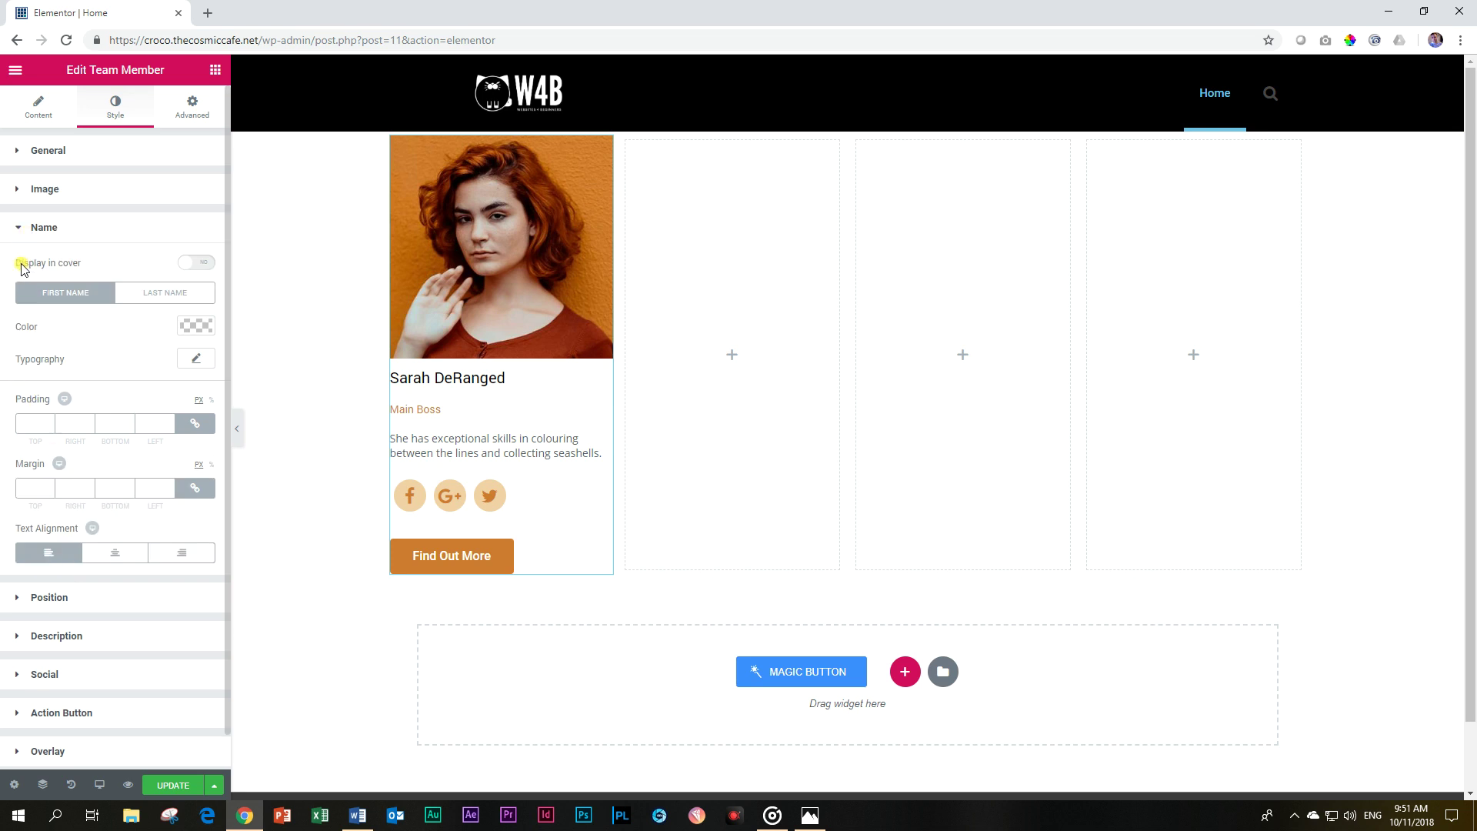
{"action": "left_click", "coordinate": [204, 265]}
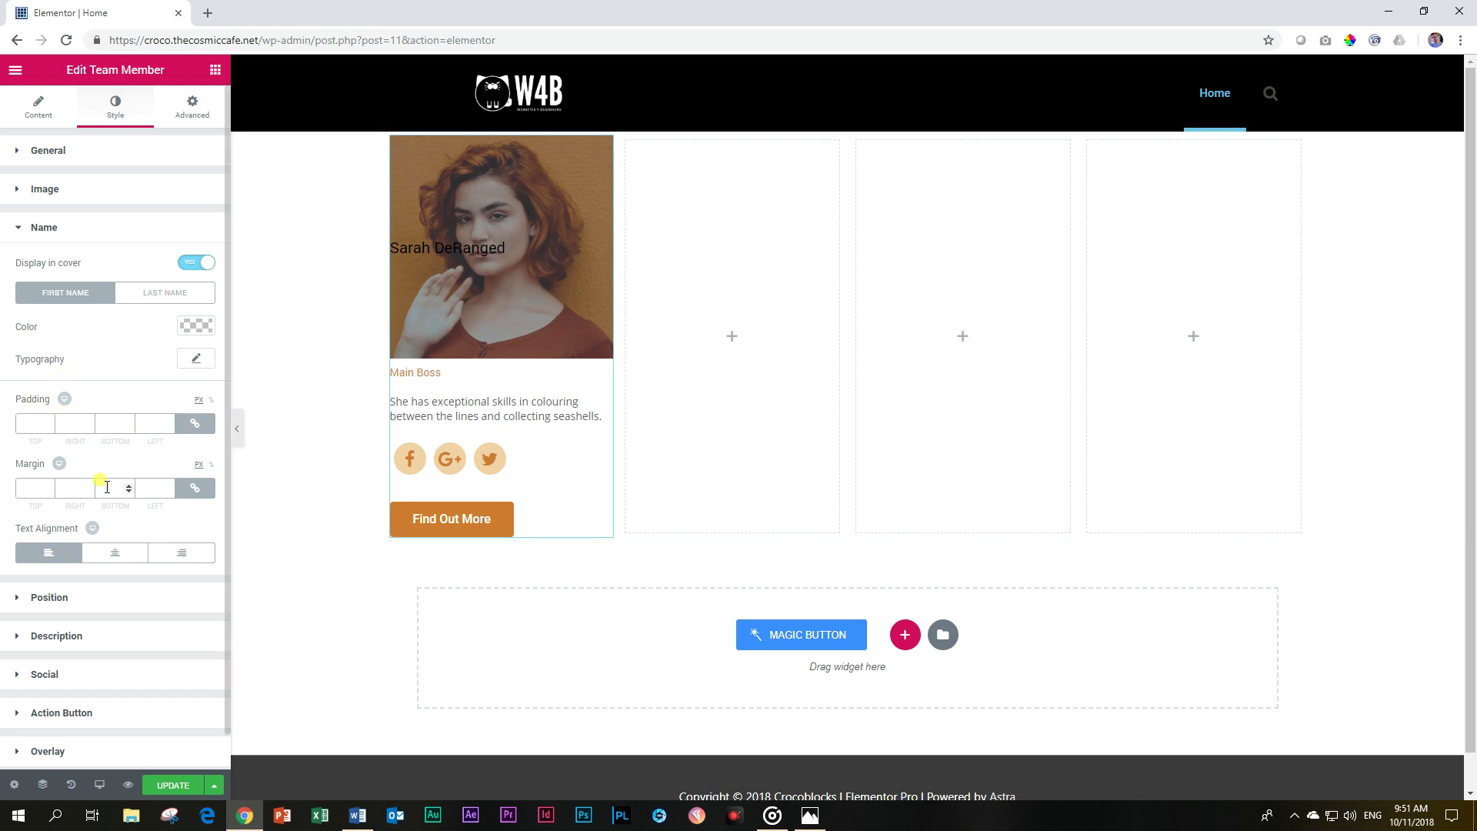
{"action": "left_click", "coordinate": [195, 264]}
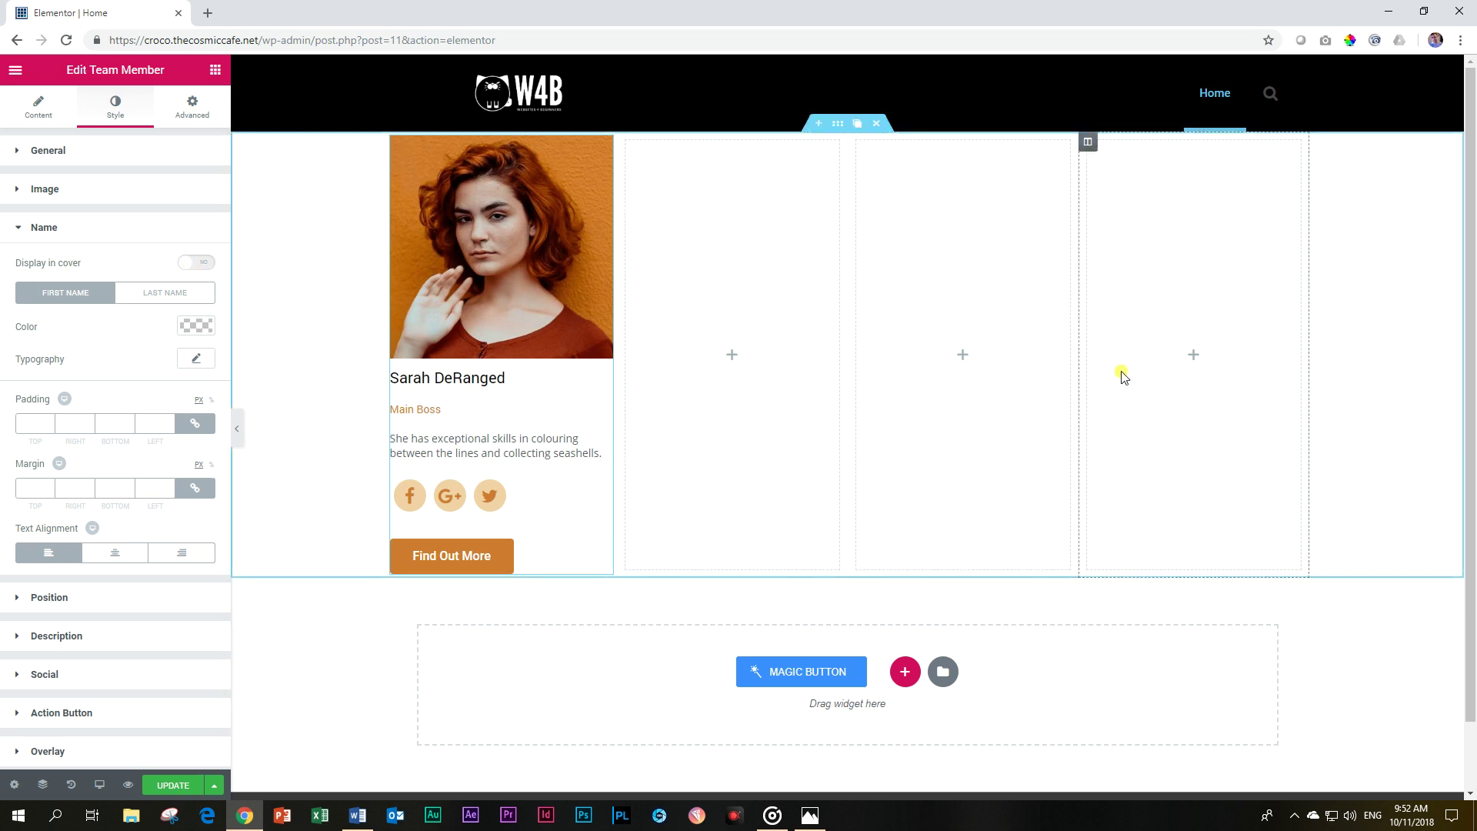
Copy the team member card and paste it into the empty second column.
{"action": "right_click", "coordinate": [537, 244]}
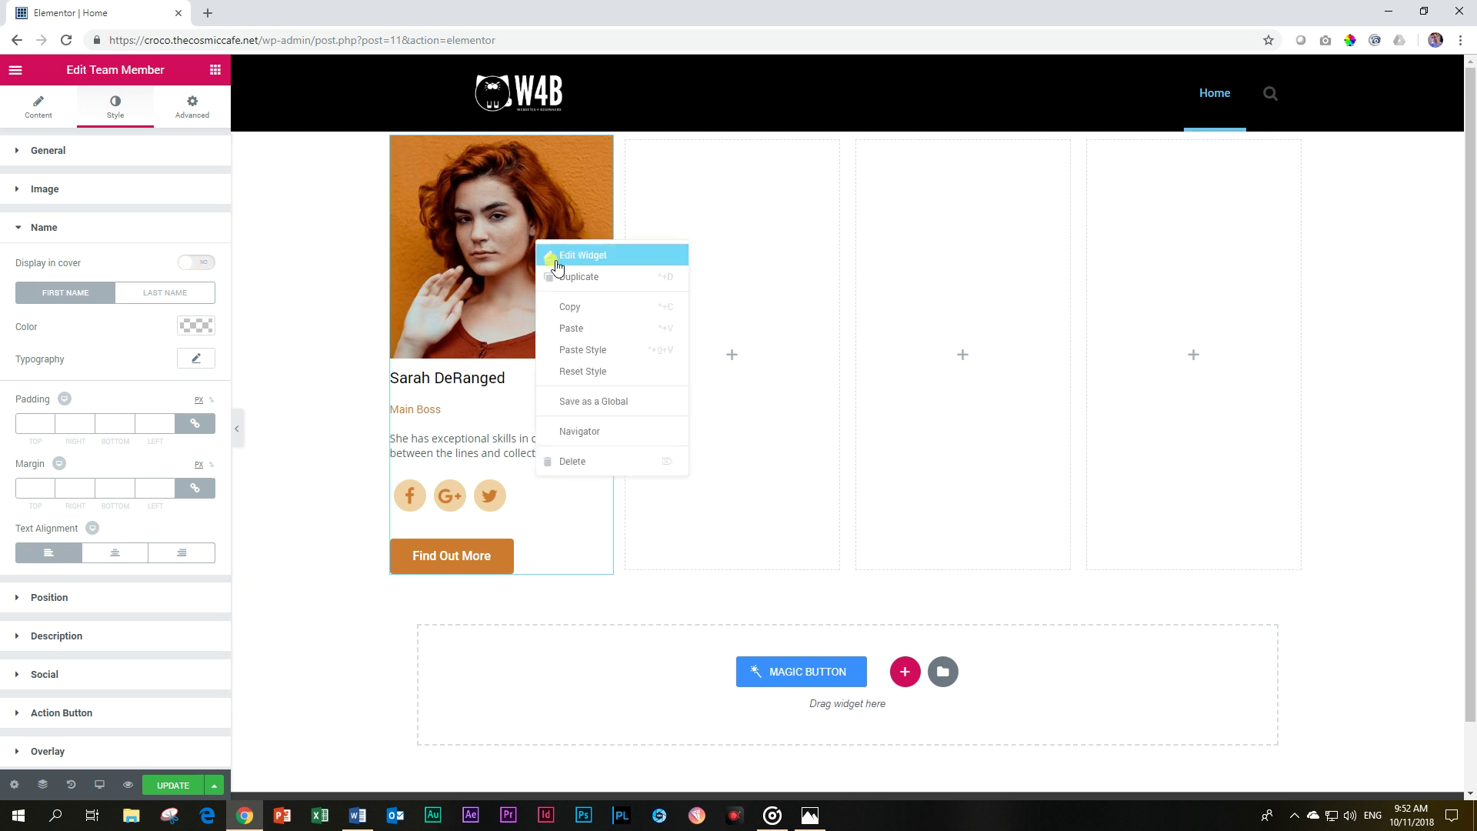
{"action": "left_click", "coordinate": [567, 305]}
{"action": "right_click", "coordinate": [754, 222]}
{"action": "left_click", "coordinate": [786, 233]}
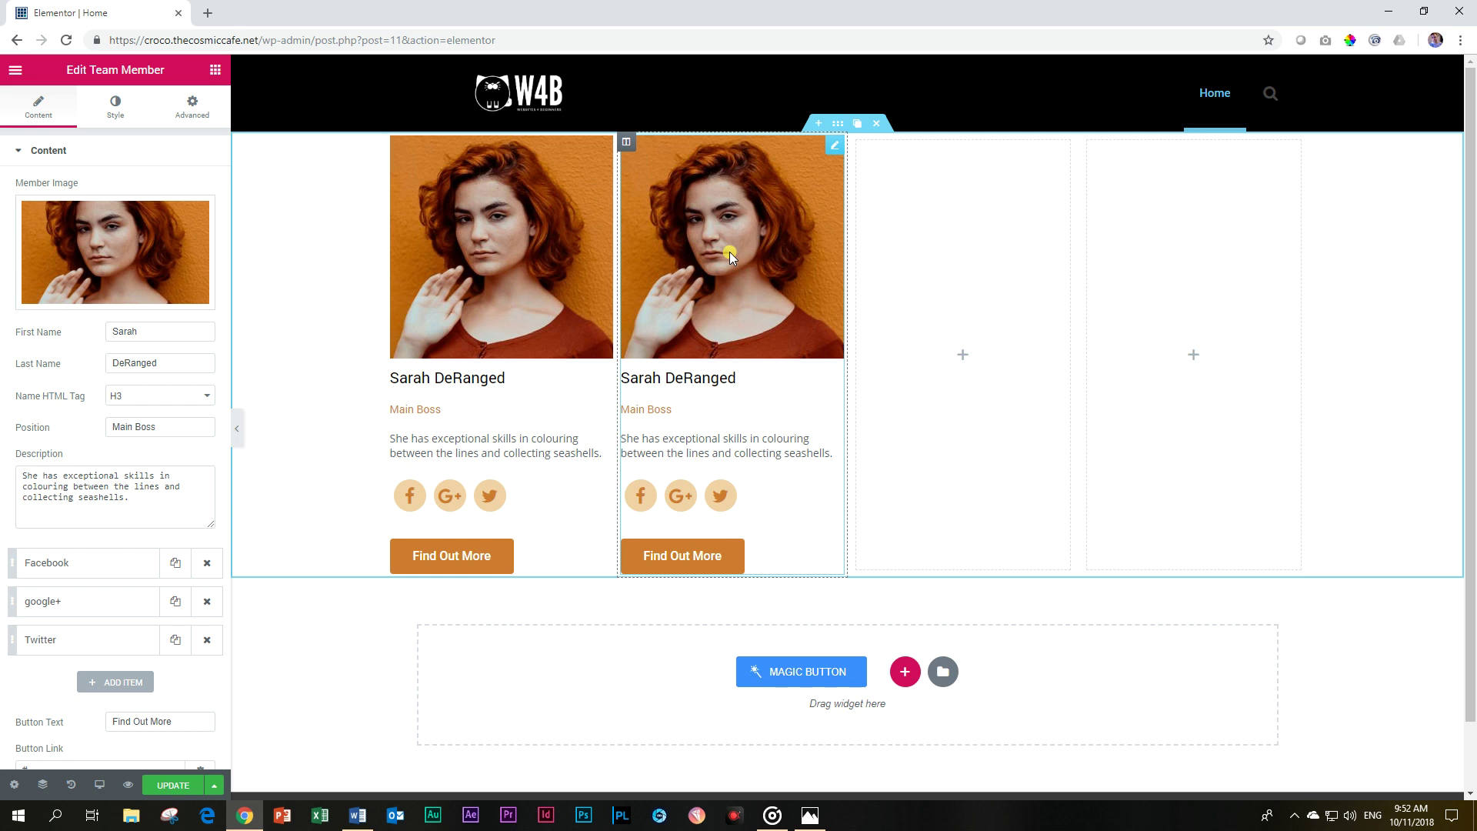
Give the second card the man-in-glasses photo and paste another card copy into the third column.
{"action": "left_click", "coordinate": [115, 252]}
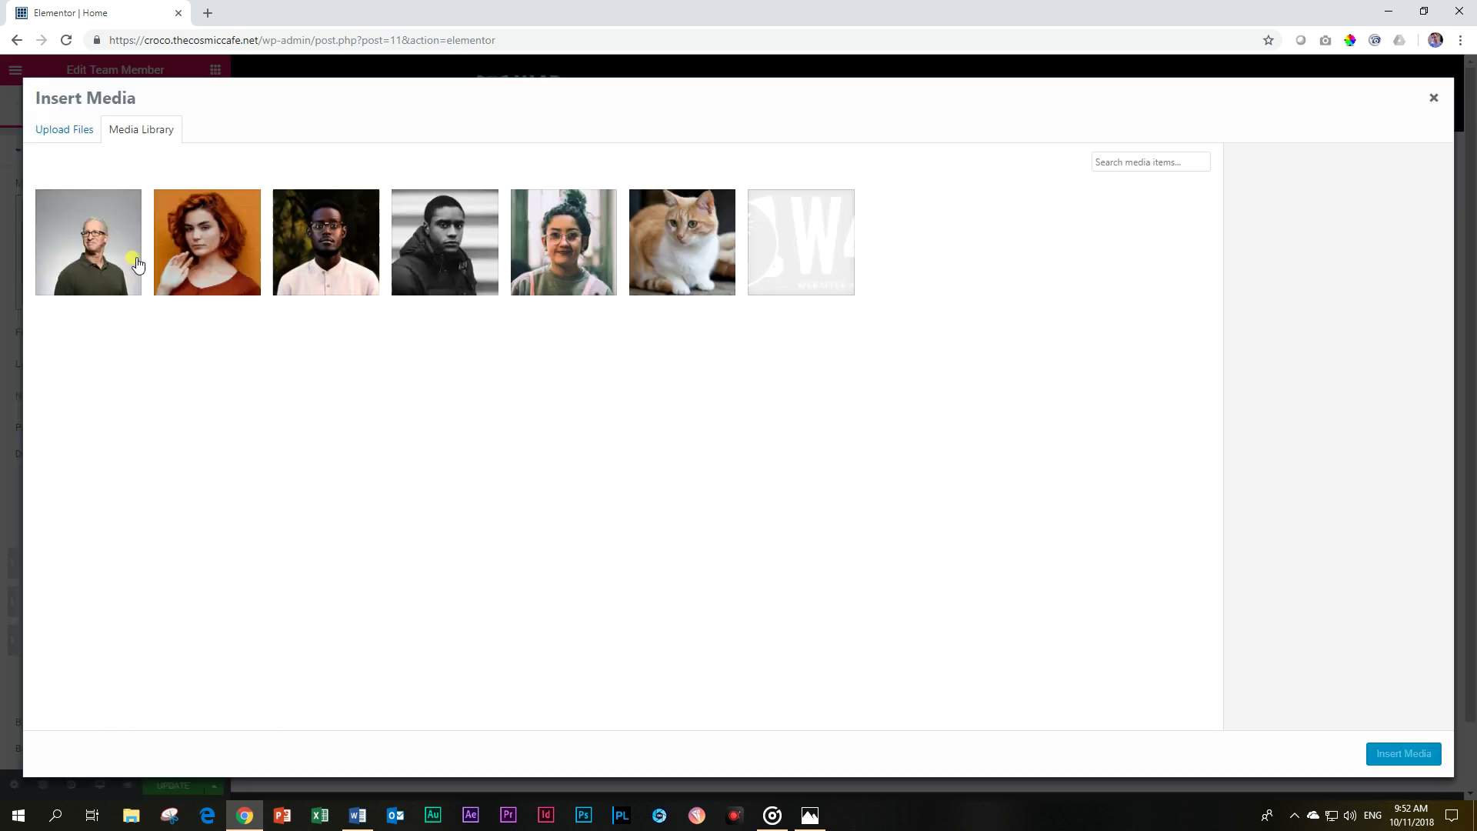
{"action": "left_click", "coordinate": [319, 250]}
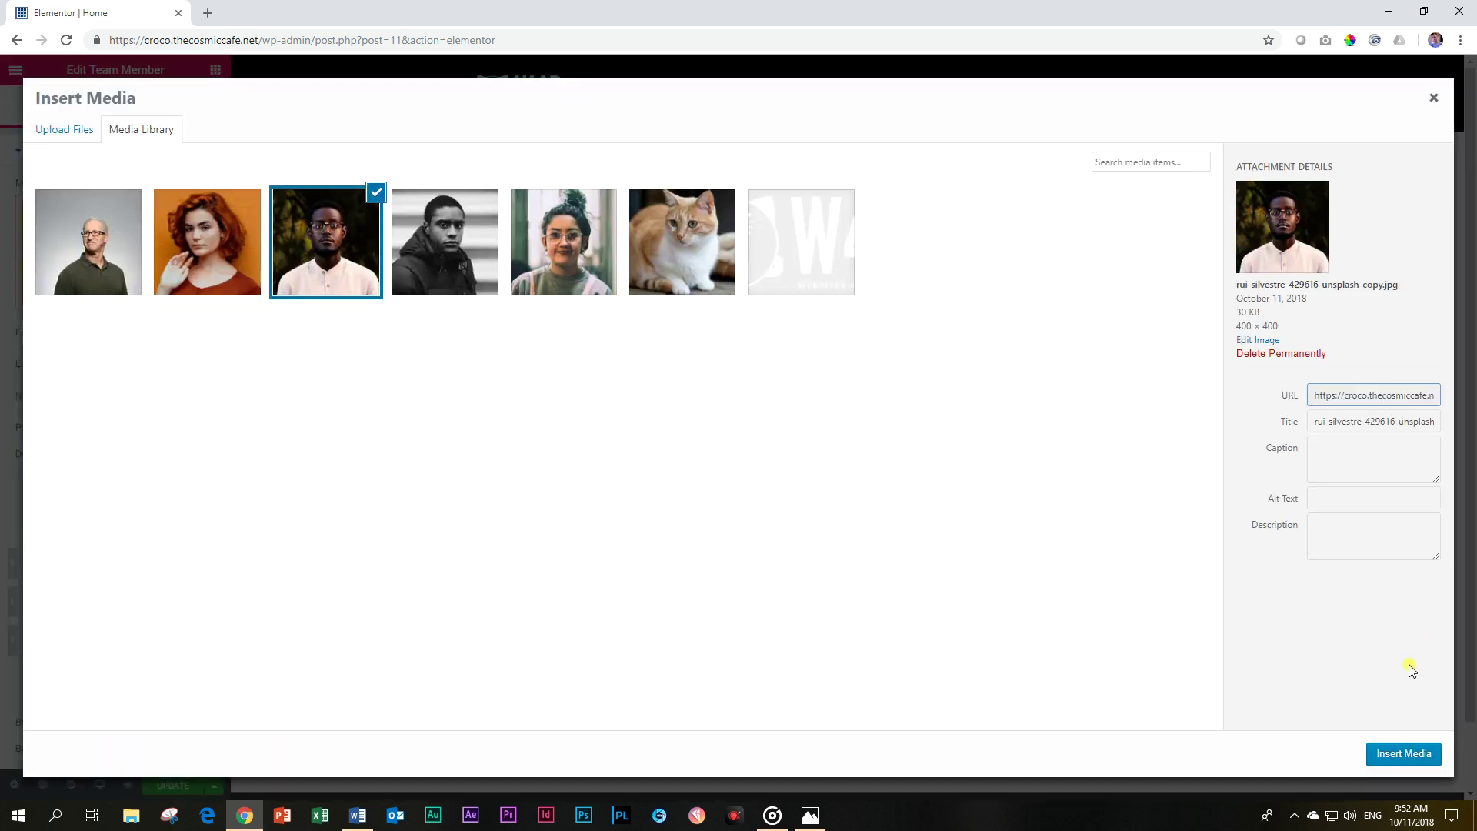
{"action": "left_click", "coordinate": [1397, 754]}
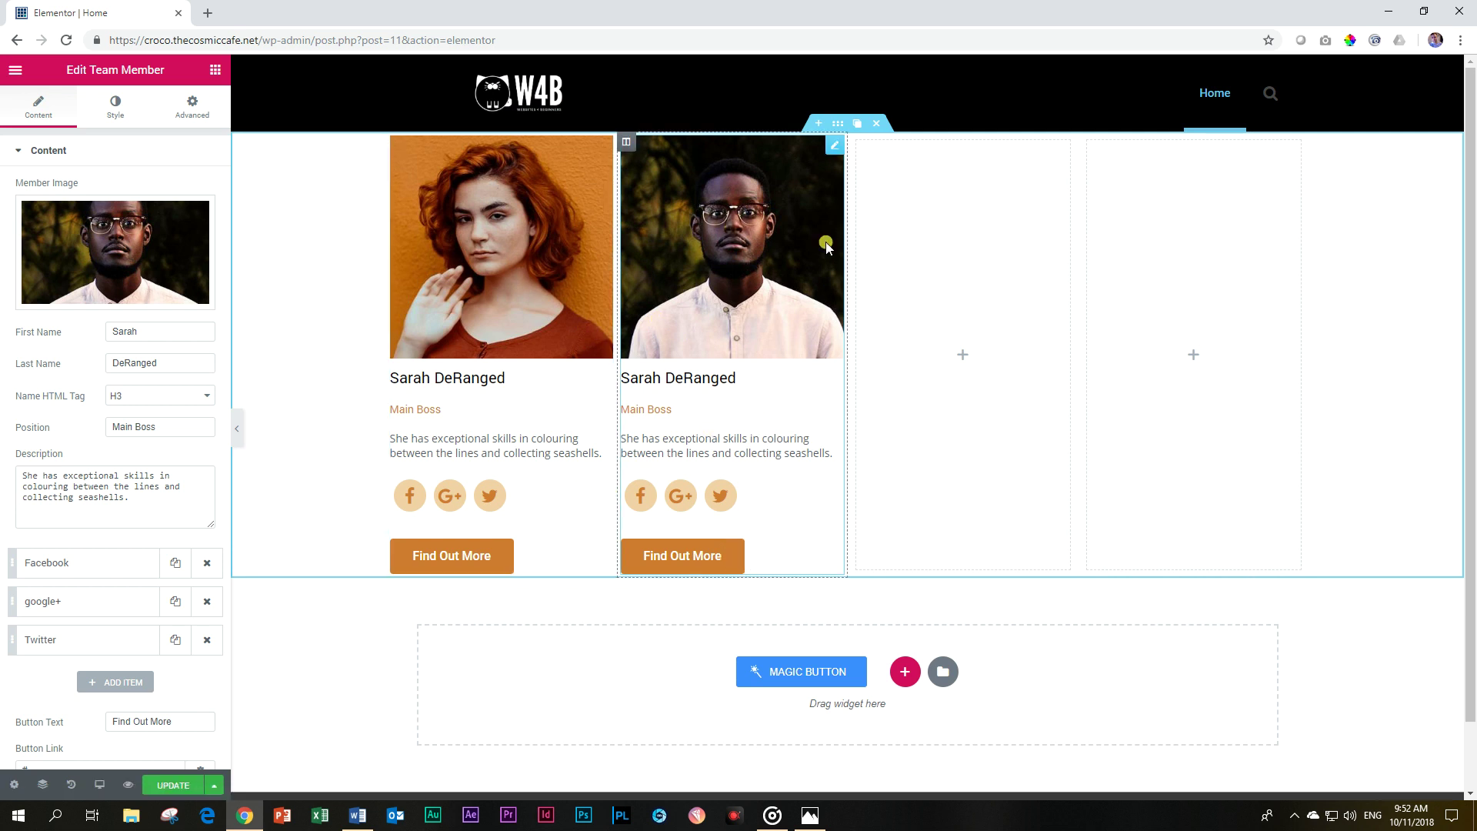
{"action": "right_click", "coordinate": [957, 246]}
{"action": "left_click", "coordinate": [973, 256]}
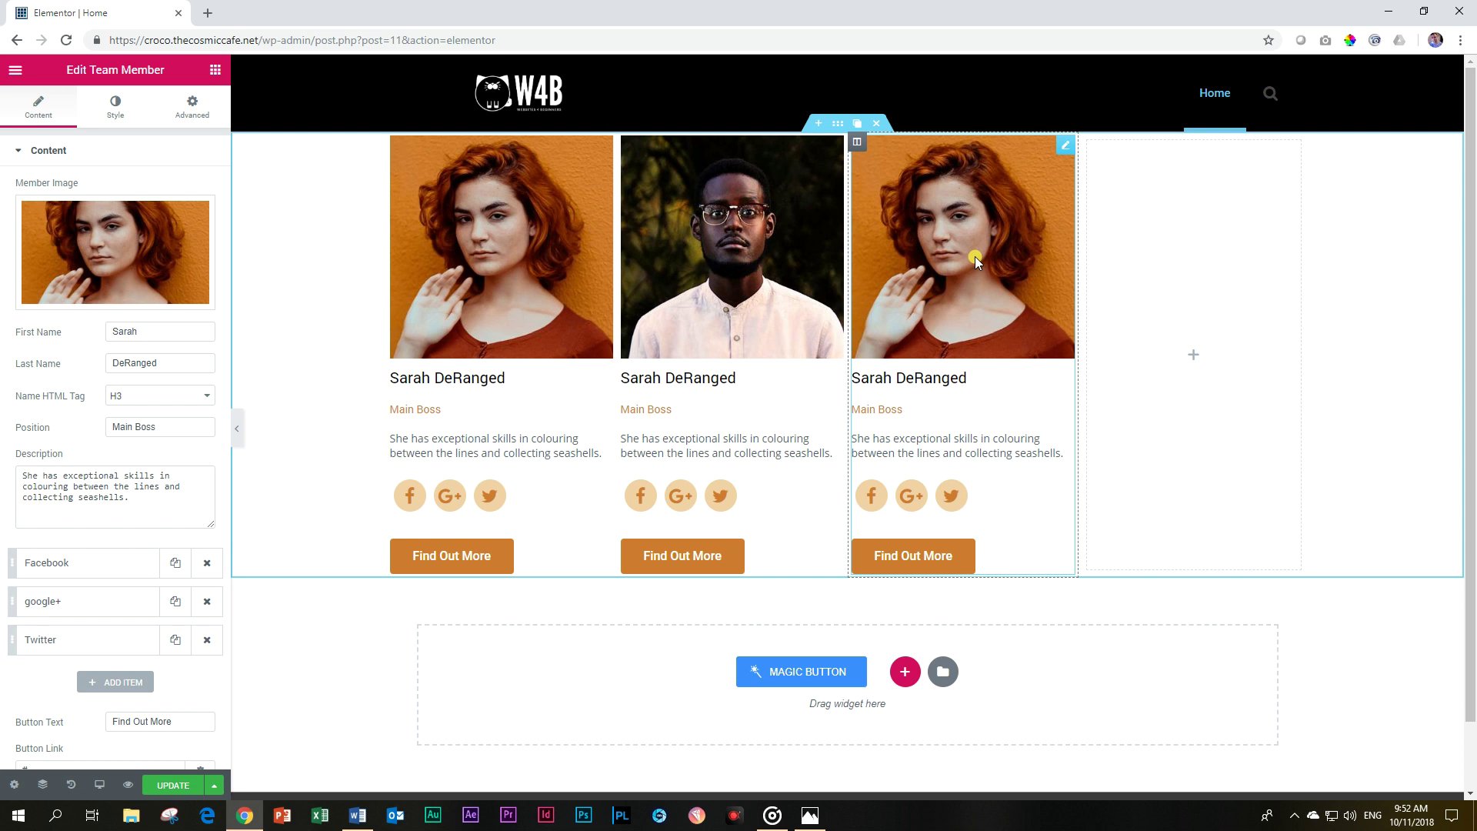
Swap the third card's image for the first library photo, the older man in green.
{"action": "left_click", "coordinate": [77, 247]}
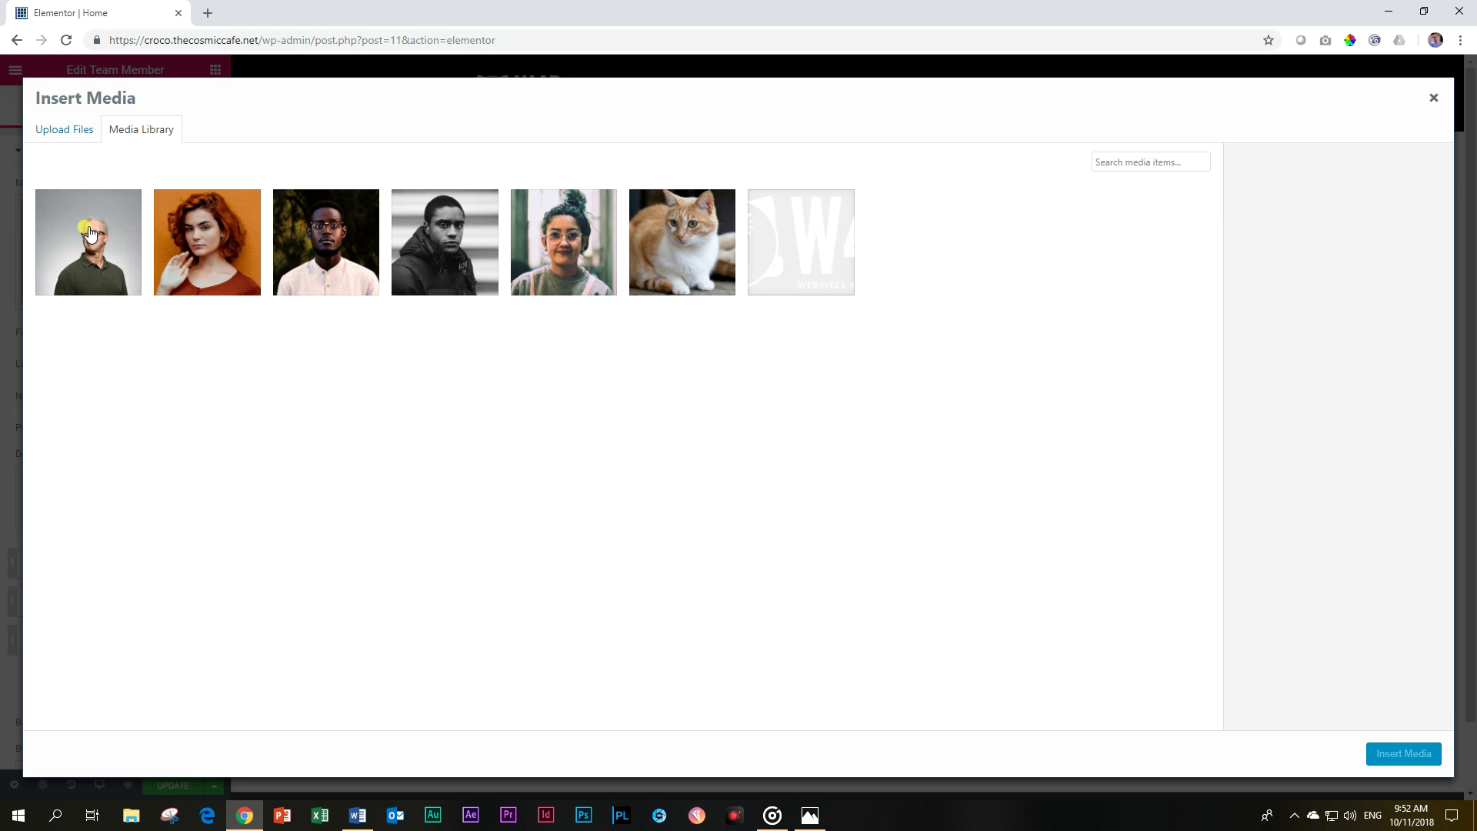
{"action": "left_click", "coordinate": [67, 254]}
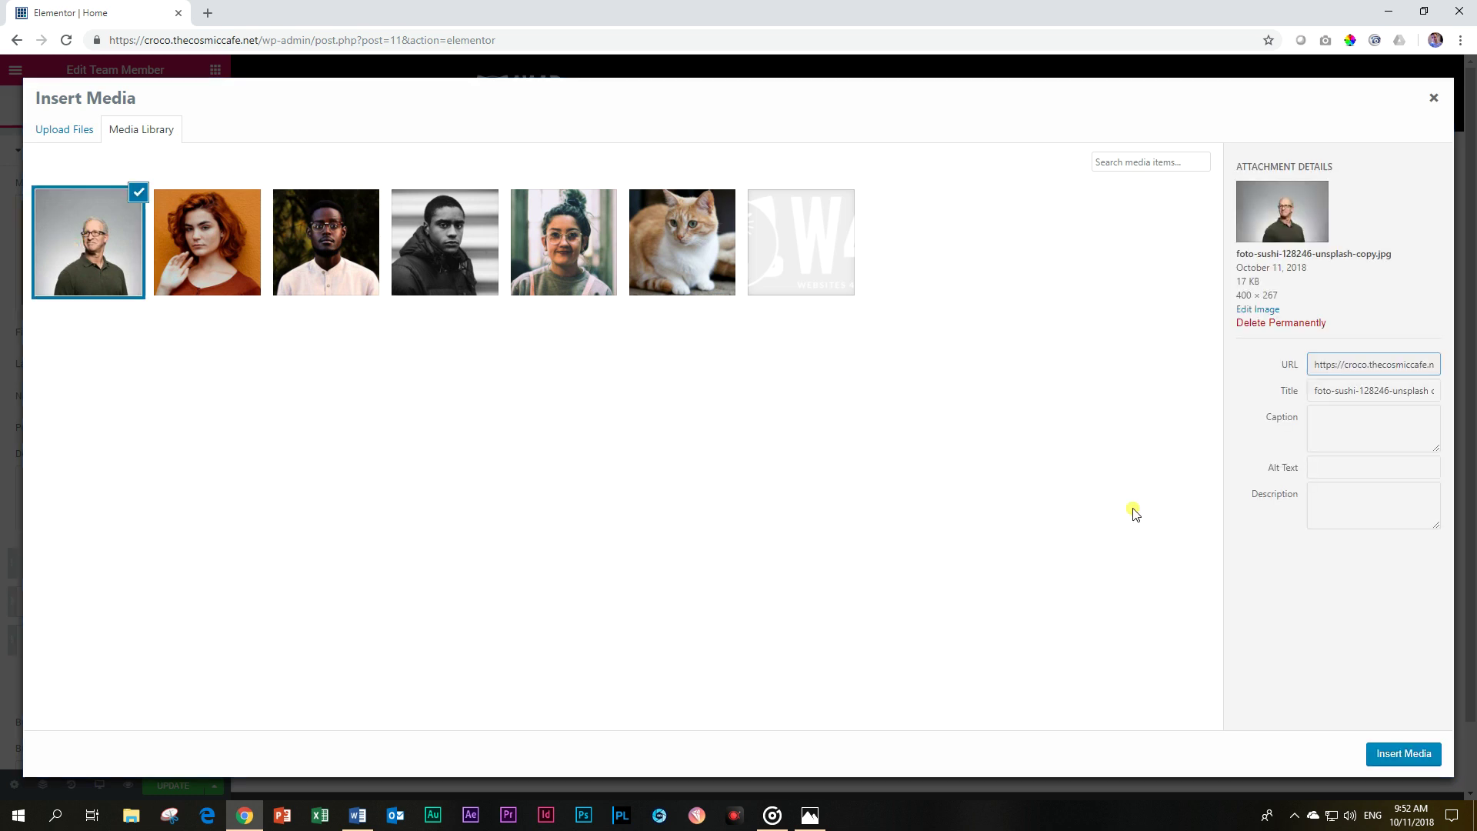
{"action": "left_click", "coordinate": [1382, 756]}
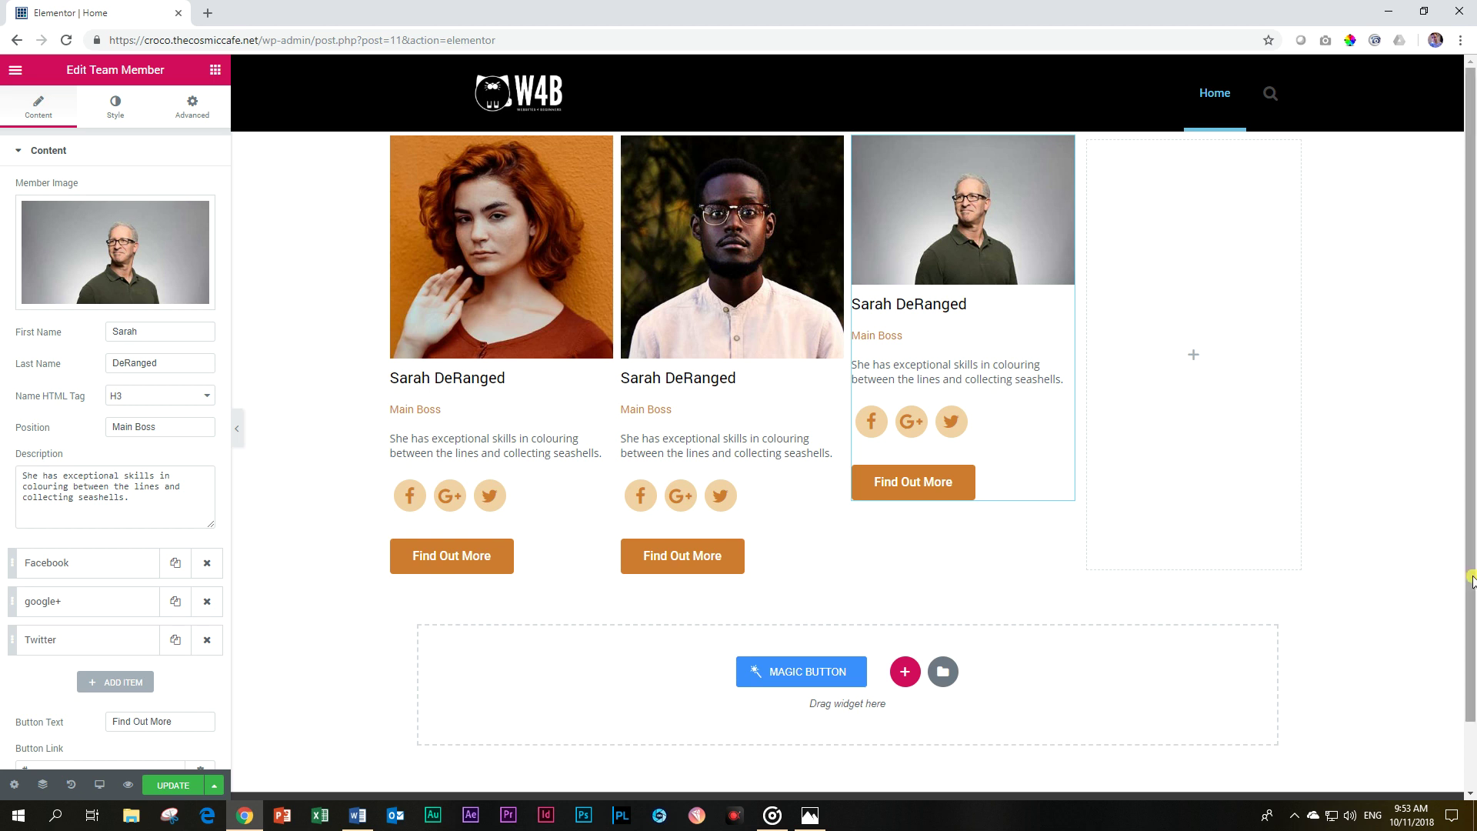
{"action": "left_click", "coordinate": [519, 256]}
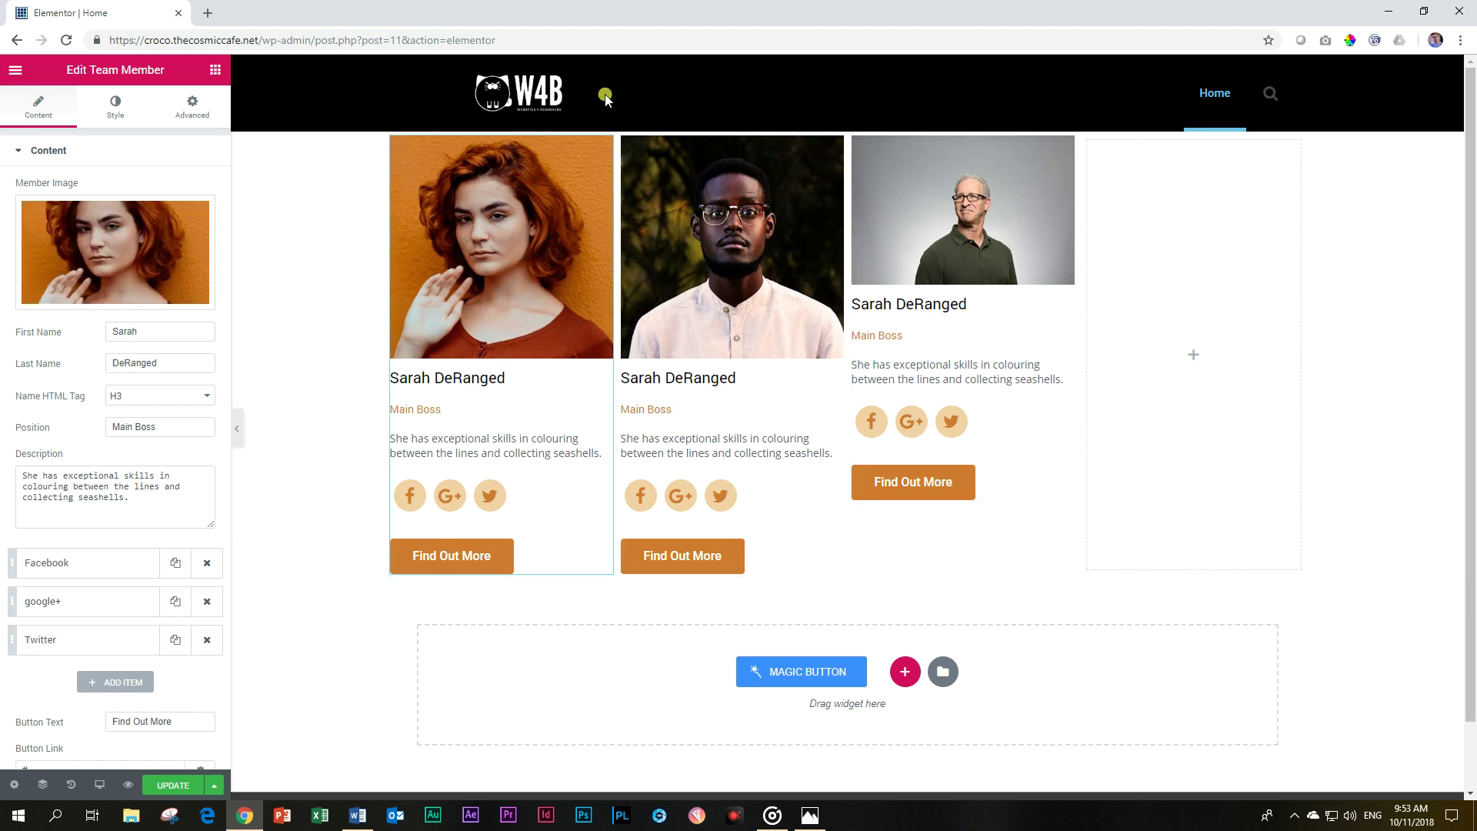
Enable a custom size for the first member's photo and set it to 290 × 290 px.
{"action": "left_click", "coordinate": [108, 107]}
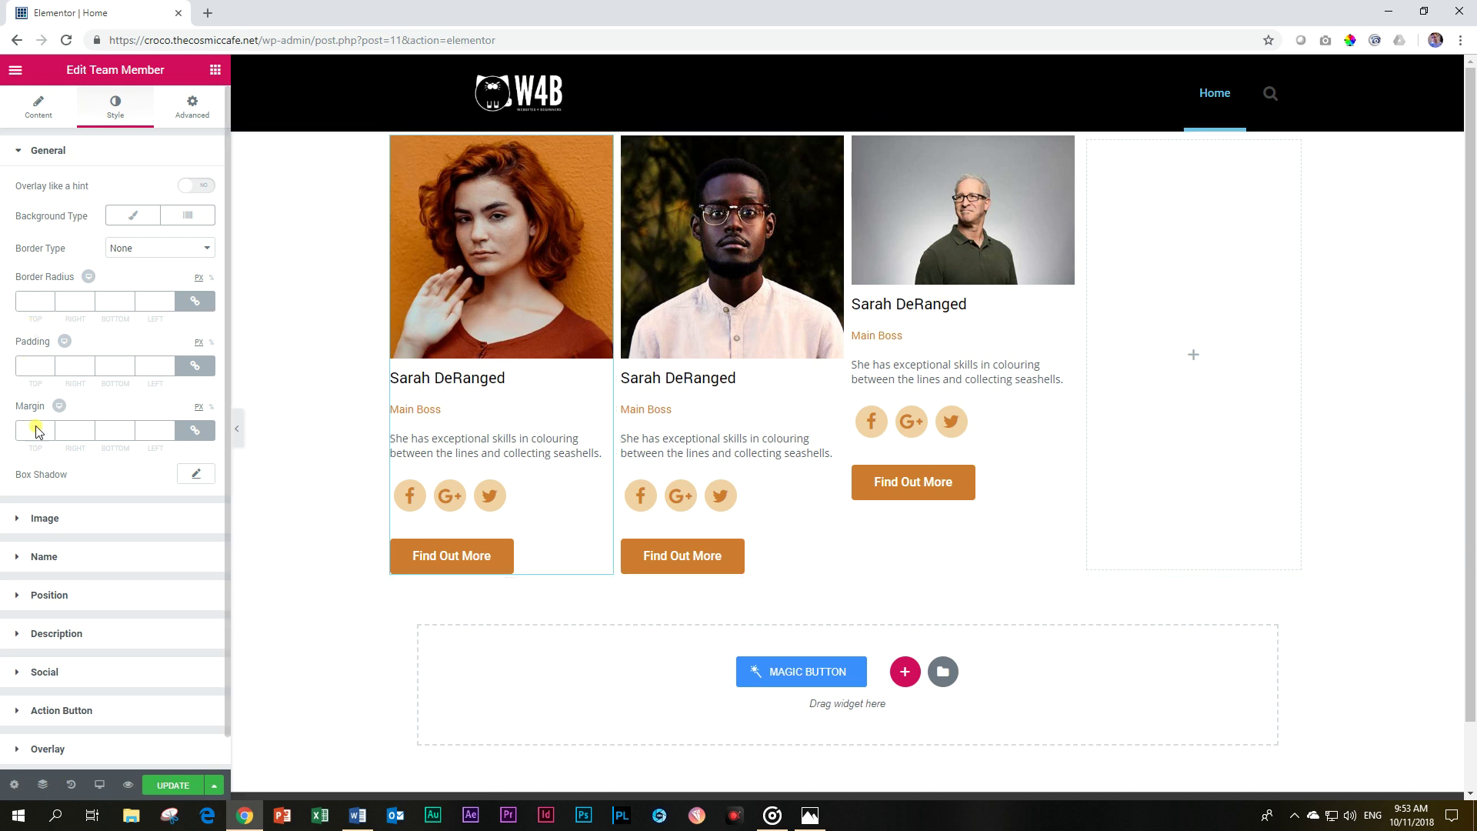
{"action": "left_click", "coordinate": [55, 523]}
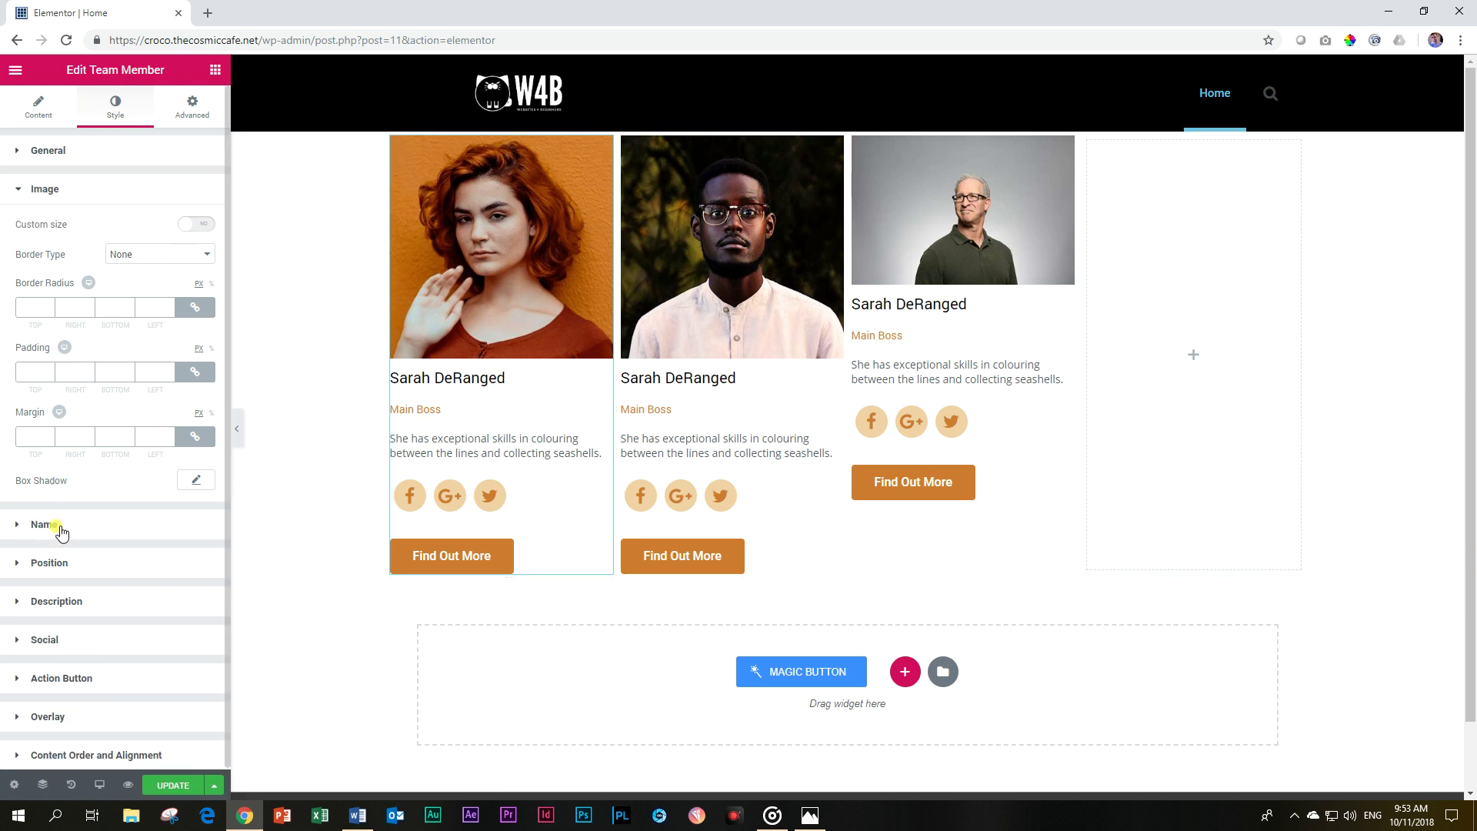
{"action": "left_click", "coordinate": [197, 226]}
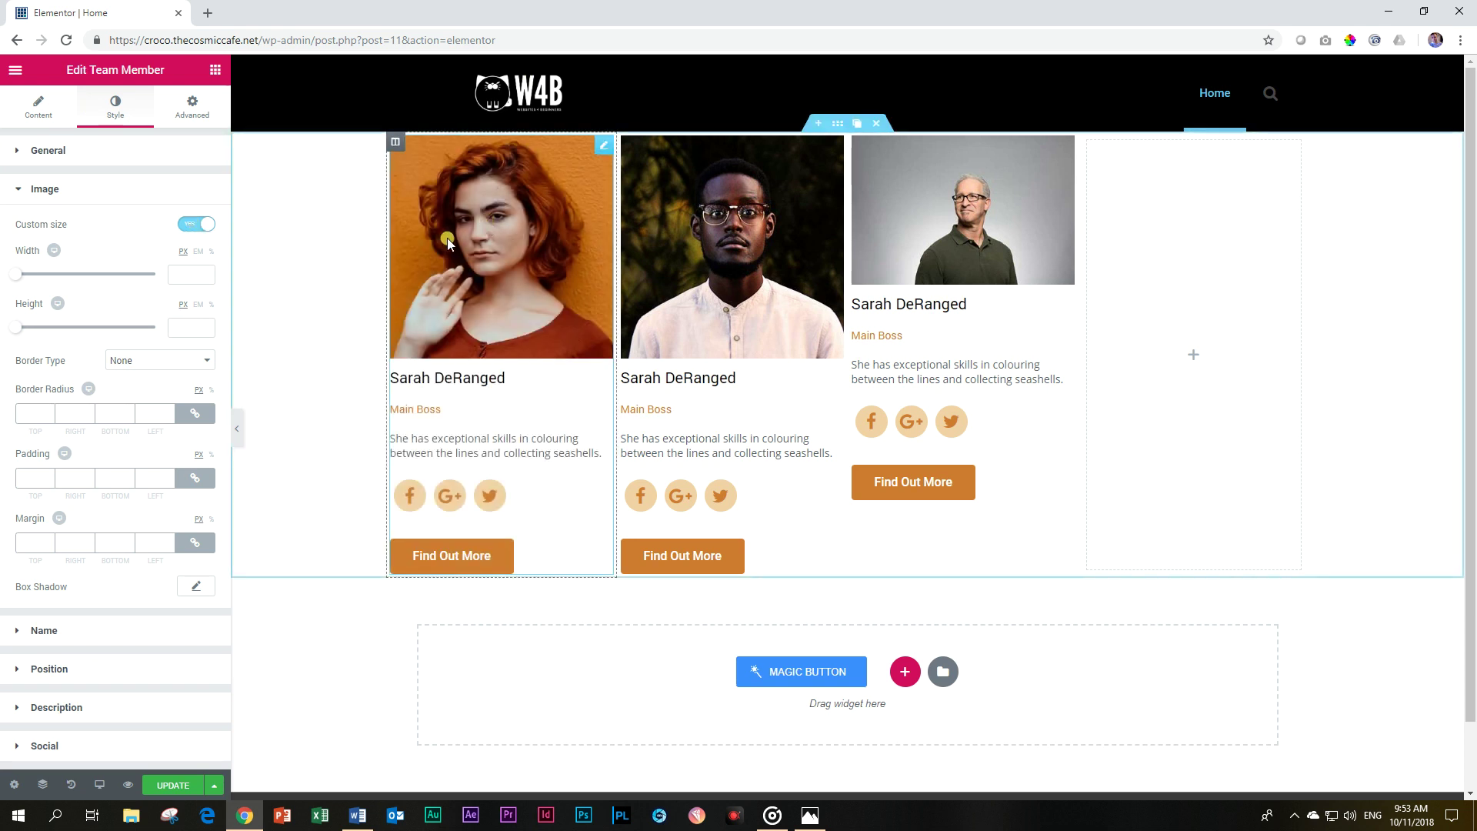
{"action": "left_click_drag", "start_coordinate": [16, 275], "coordinate": [61, 275]}
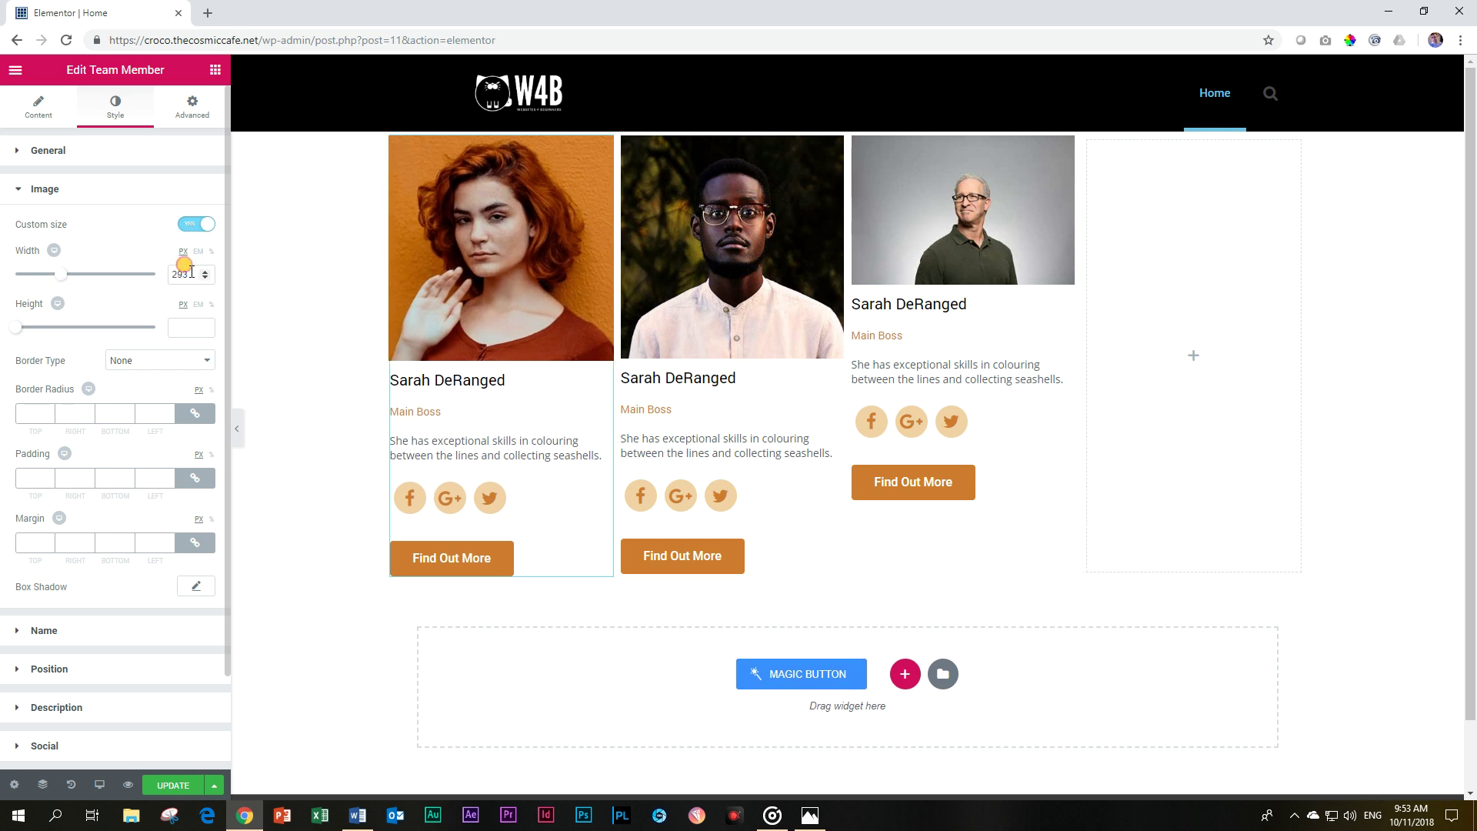
{"action": "left_click_drag", "start_coordinate": [184, 274], "coordinate": [151, 269]}
{"action": "type", "text": "300"}
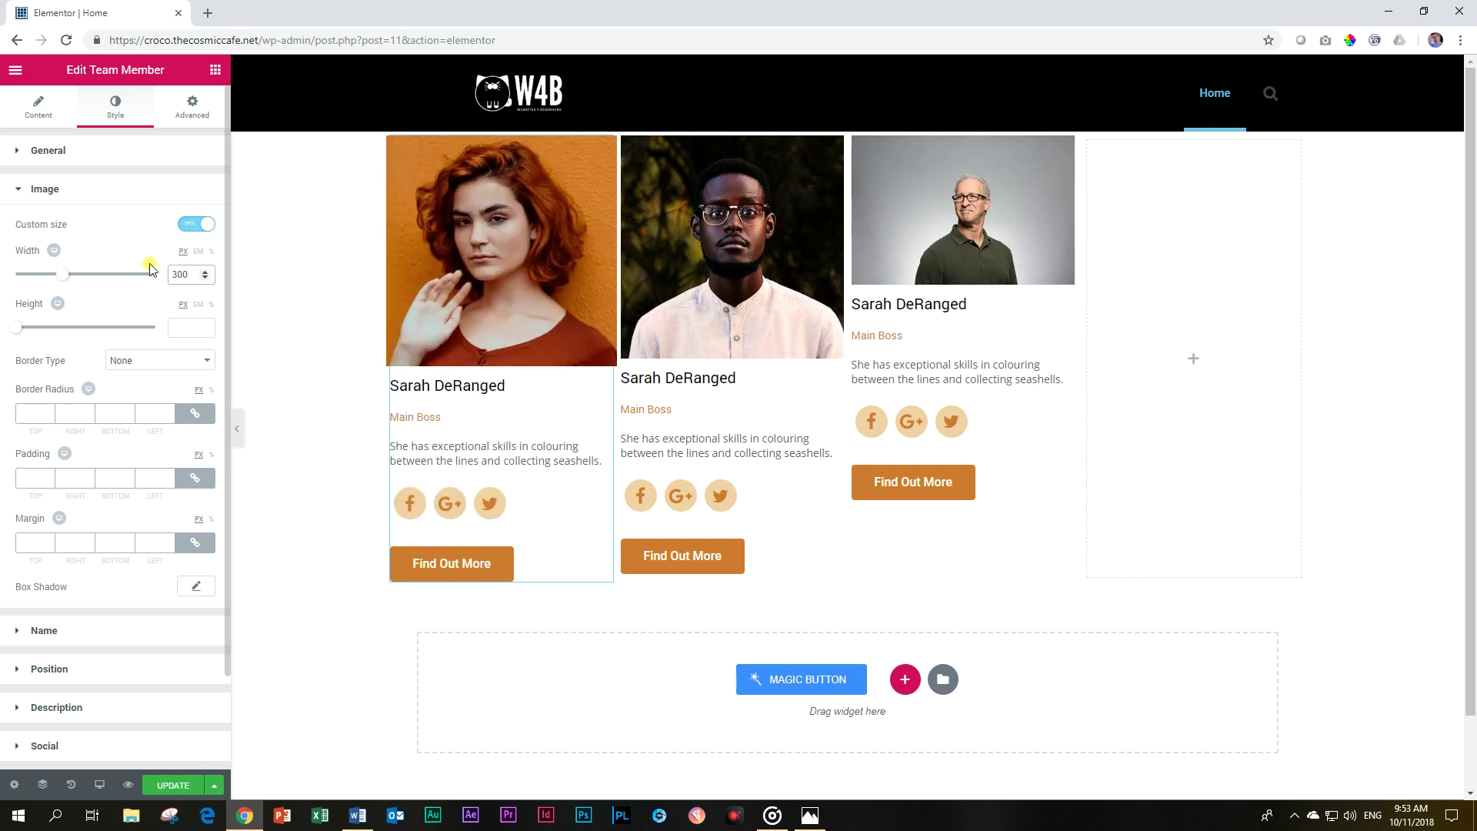
{"action": "double_click", "coordinate": [181, 275]}
{"action": "type", "text": "2"}
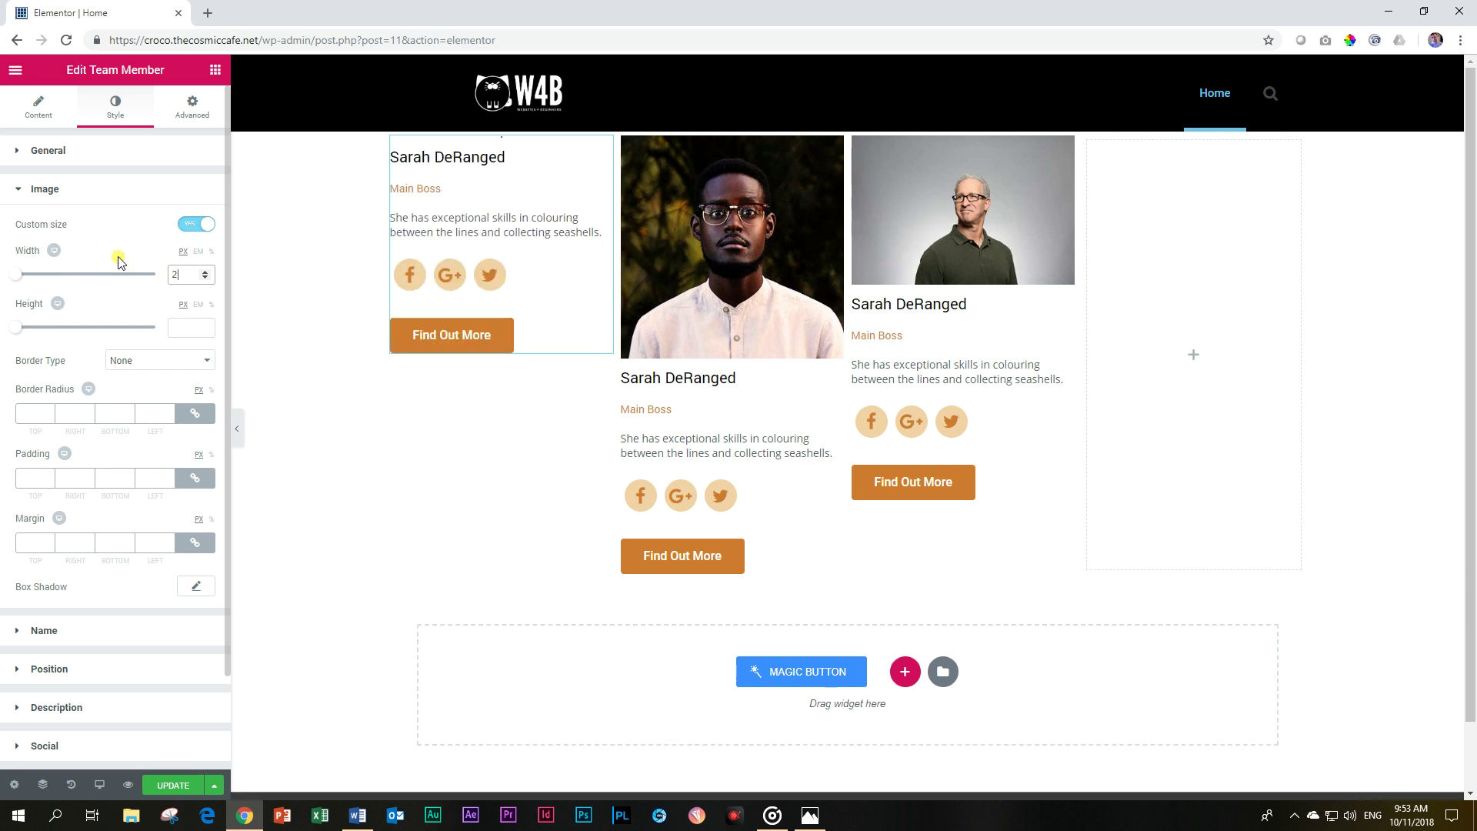
{"action": "type", "text": "90"}
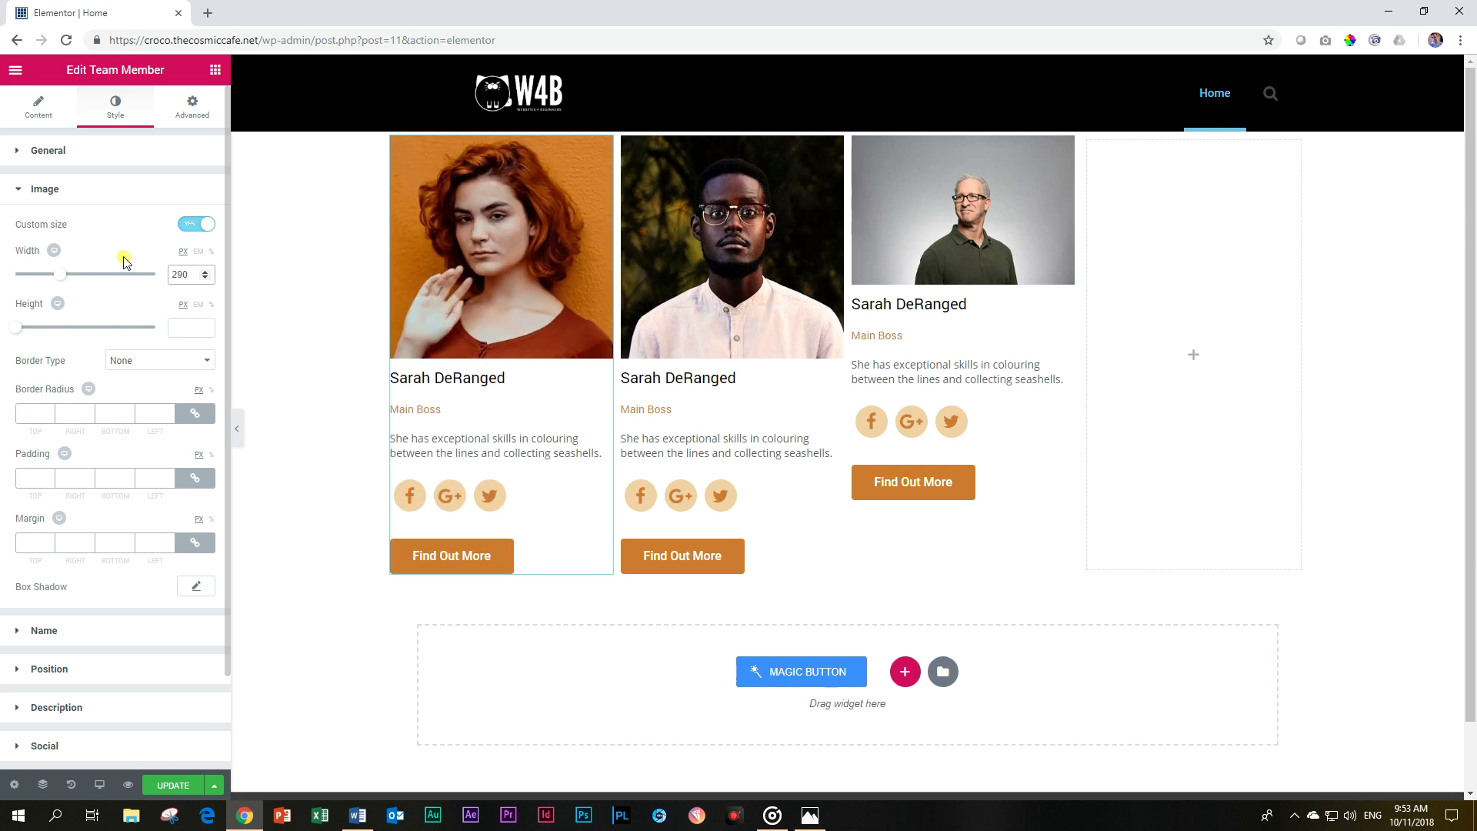
{"action": "left_click_drag", "start_coordinate": [16, 327], "coordinate": [41, 331]}
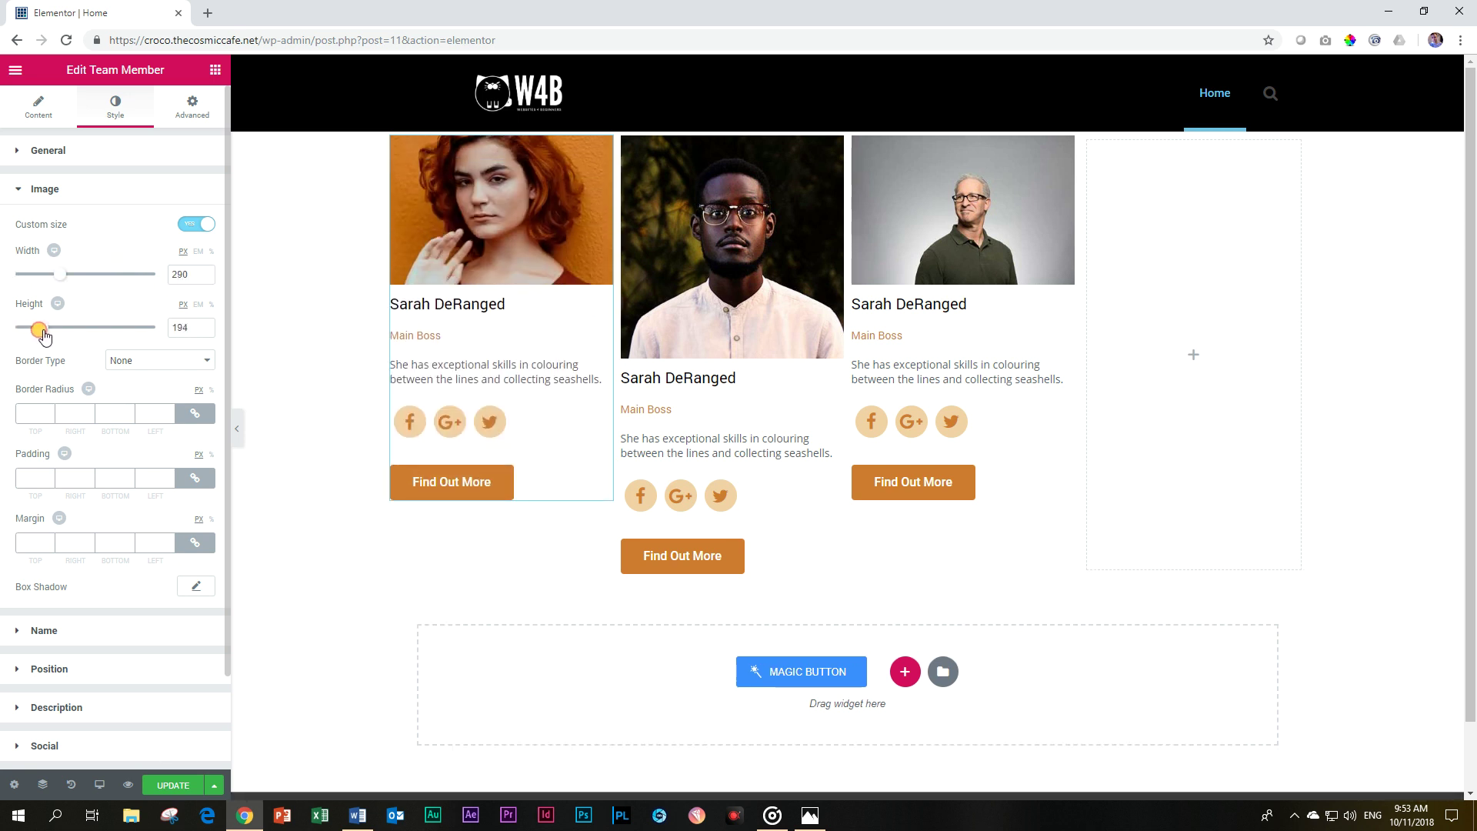
{"action": "double_click", "coordinate": [185, 326]}
{"action": "type", "text": "29"}
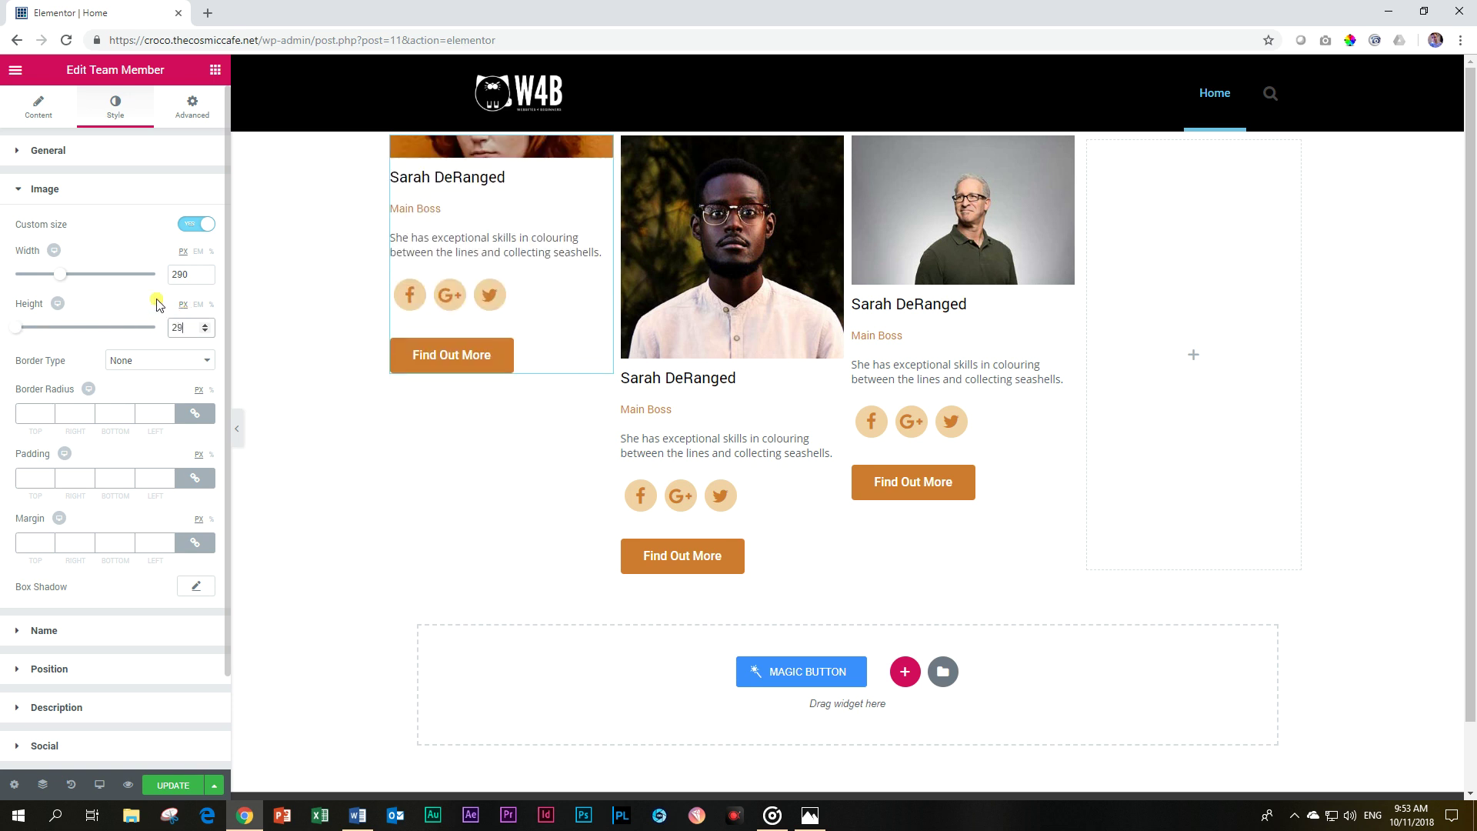
{"action": "type", "text": "0"}
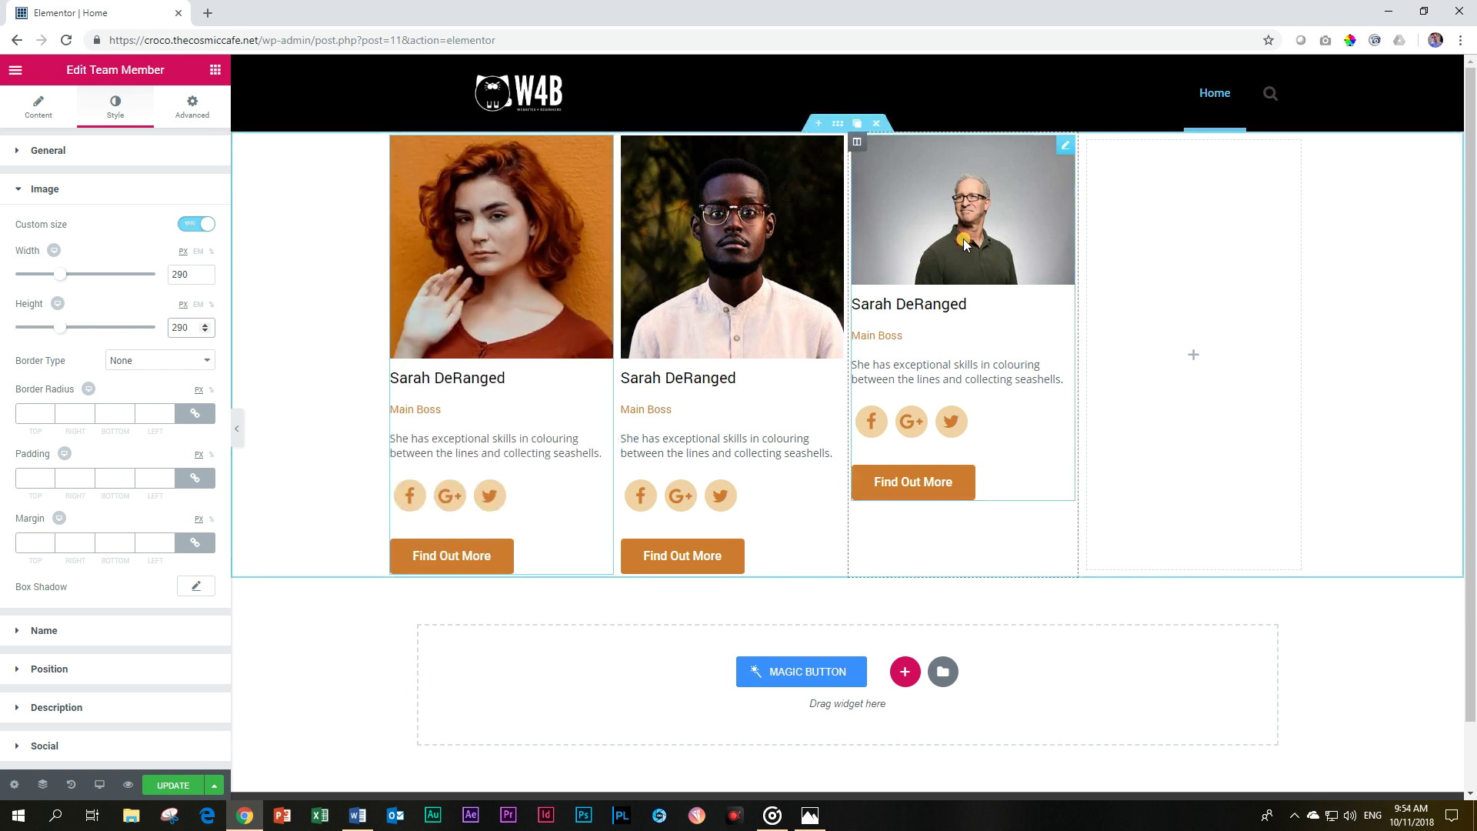
{"action": "left_click", "coordinate": [964, 245]}
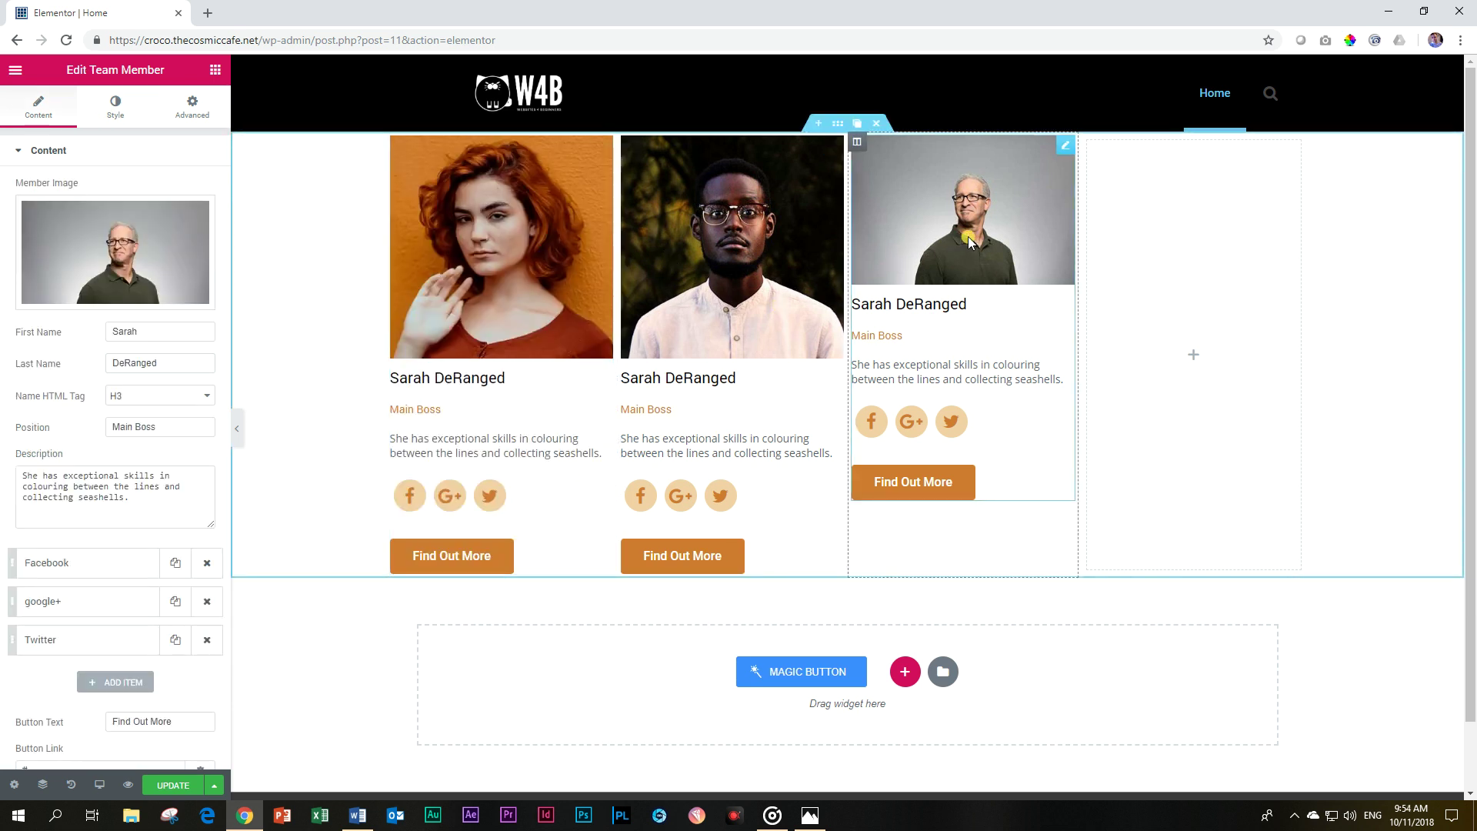
Turn on a custom size for the third member's photo and enter 290 px width and height.
{"action": "left_click", "coordinate": [117, 101]}
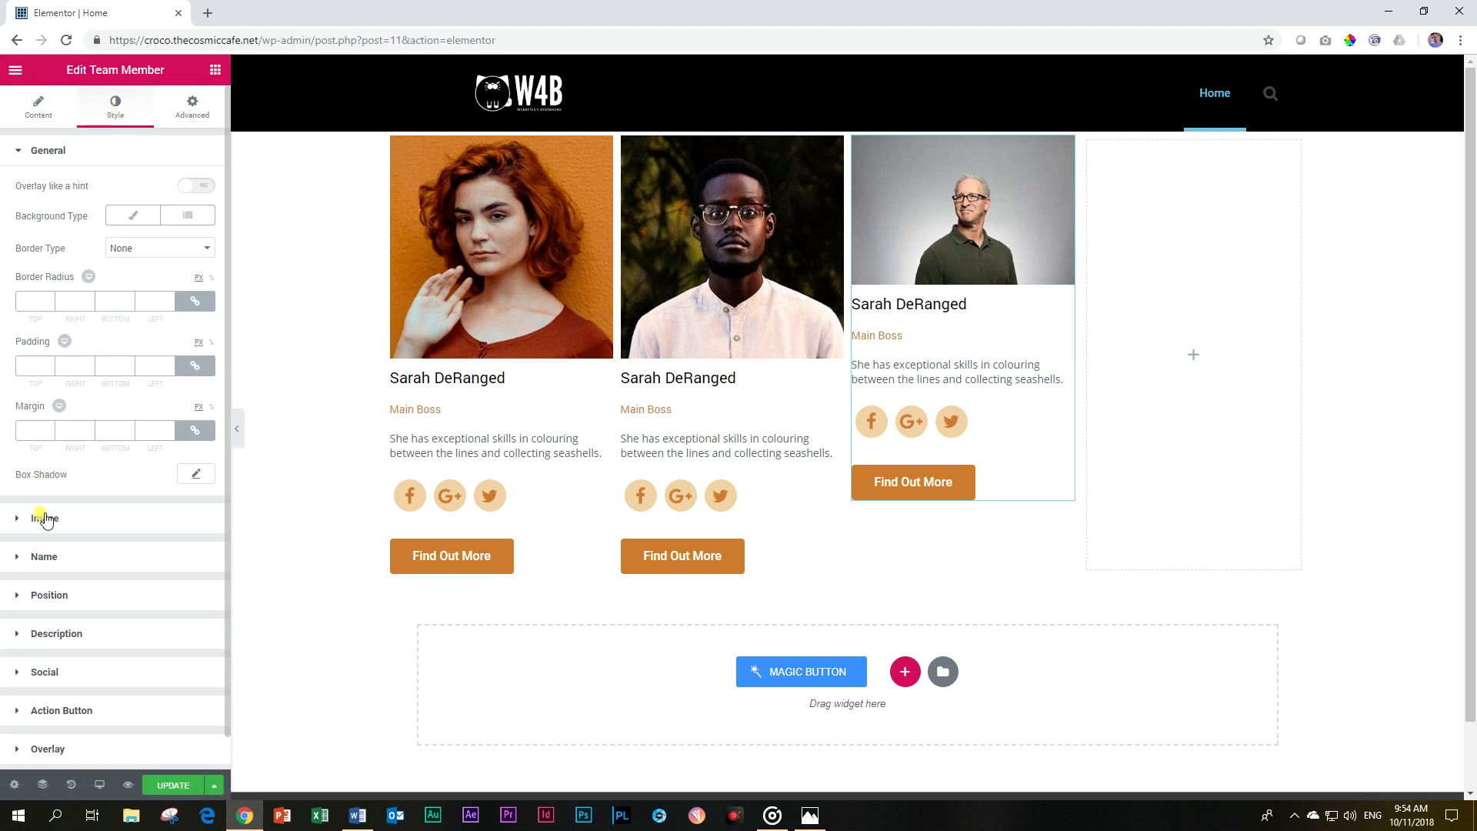
{"action": "left_click", "coordinate": [45, 518]}
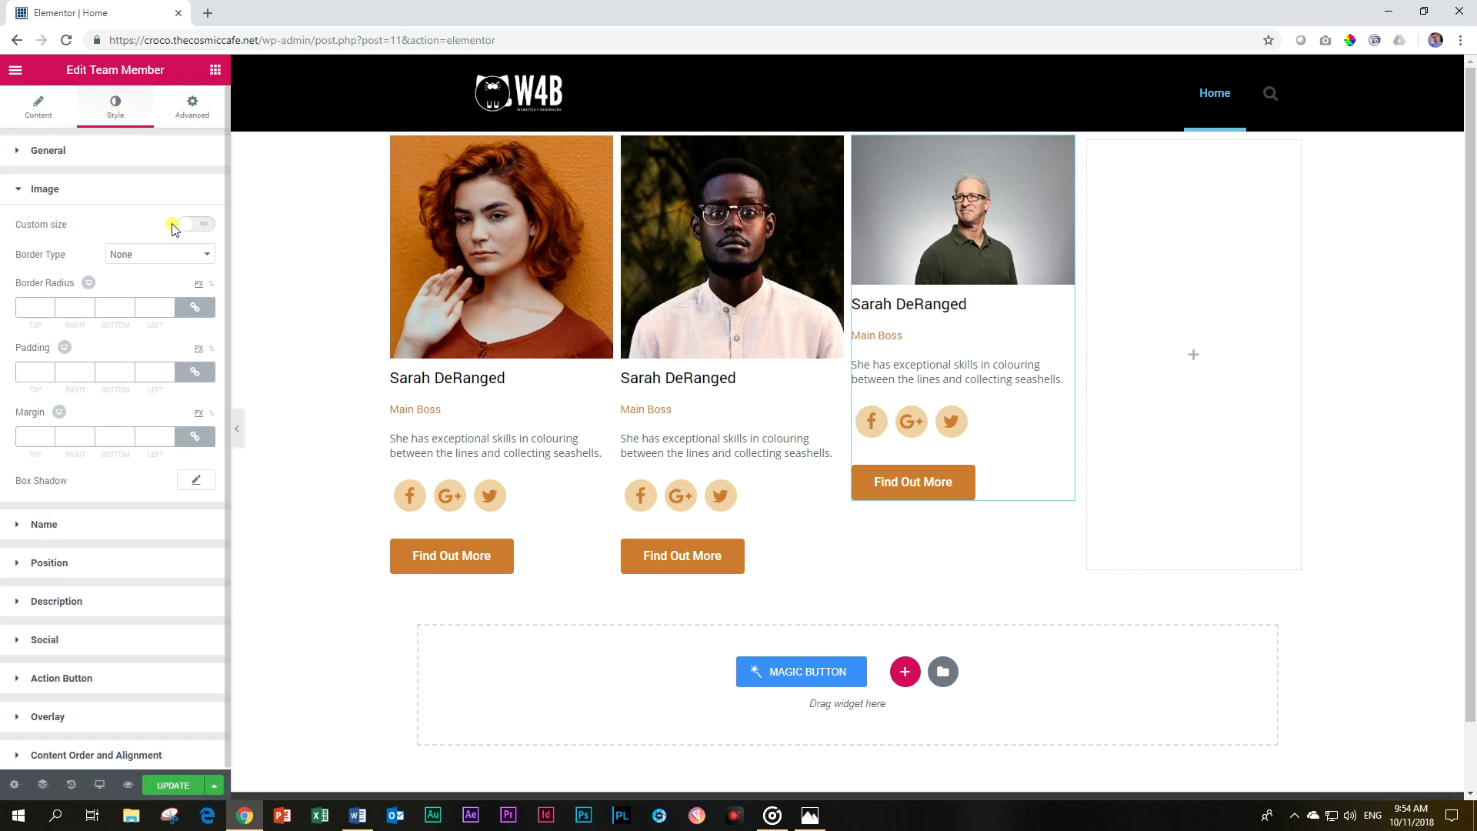
{"action": "left_click", "coordinate": [197, 225]}
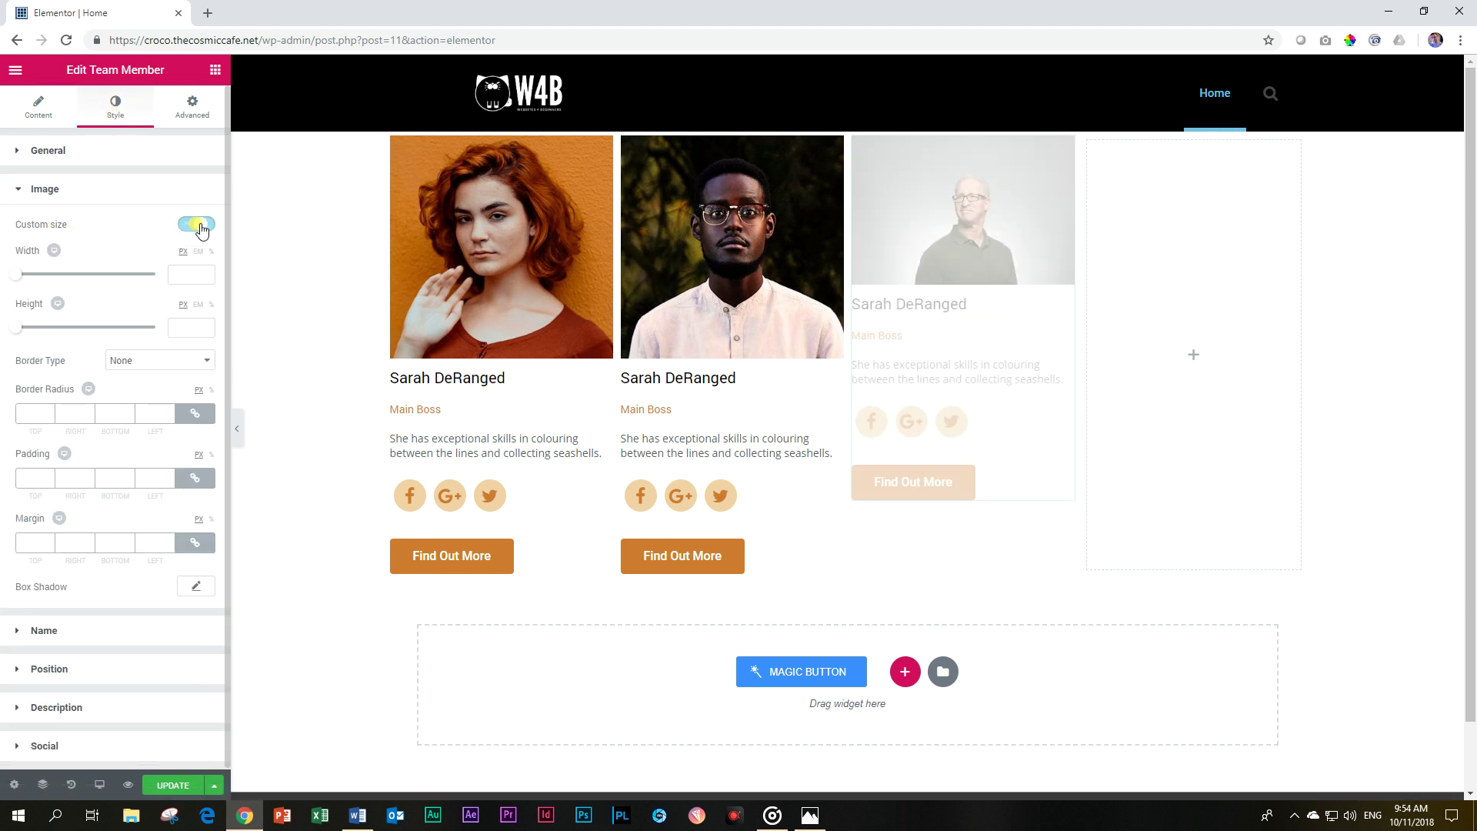
{"action": "left_click", "coordinate": [188, 275]}
{"action": "type", "text": "290"}
{"action": "left_click", "coordinate": [188, 328]}
{"action": "type", "text": "200"}
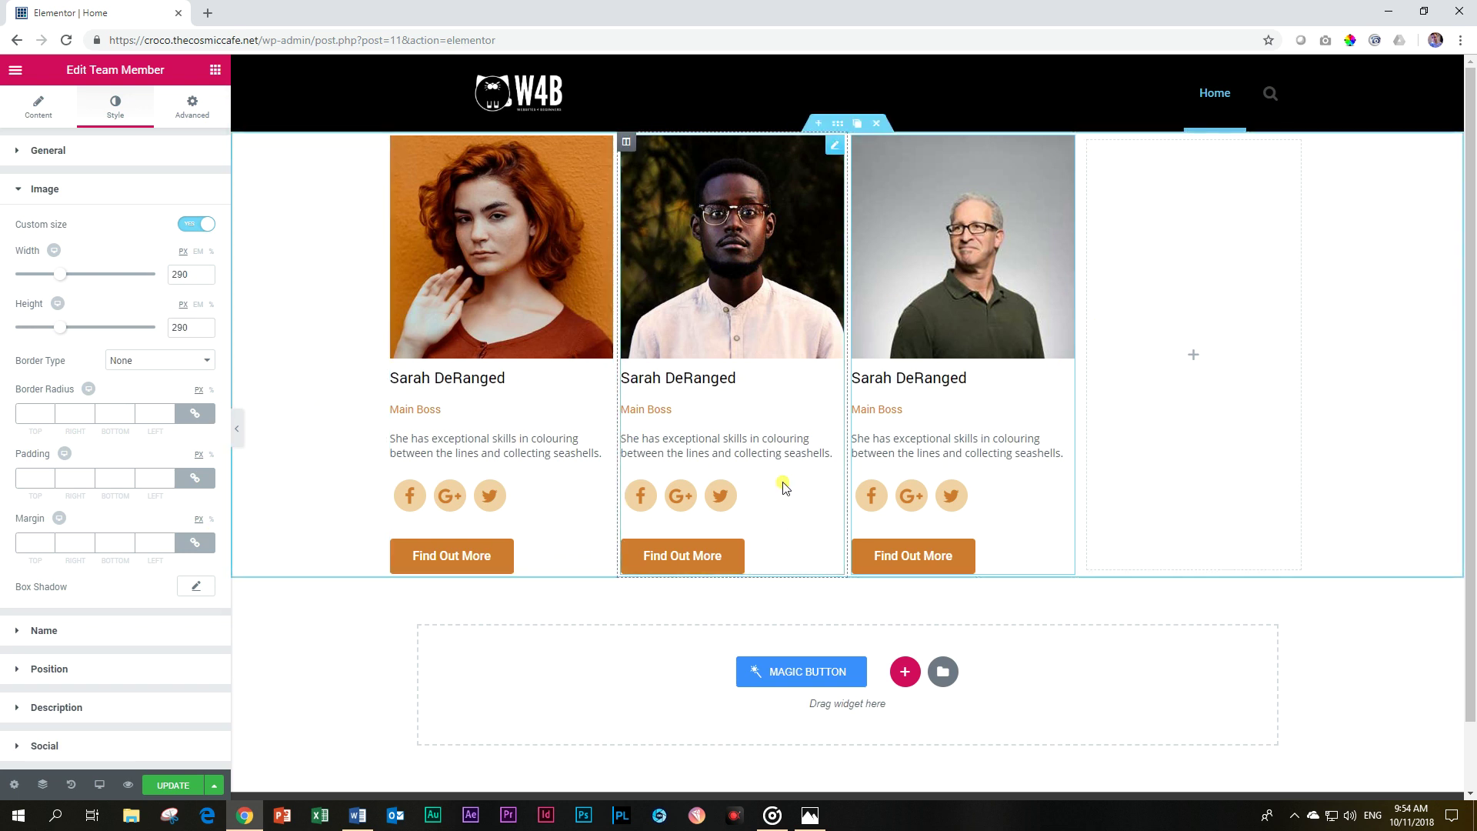
{"action": "left_click", "coordinate": [100, 783]}
Preview the page at tablet size, then at mobile size.
{"action": "left_click", "coordinate": [54, 714]}
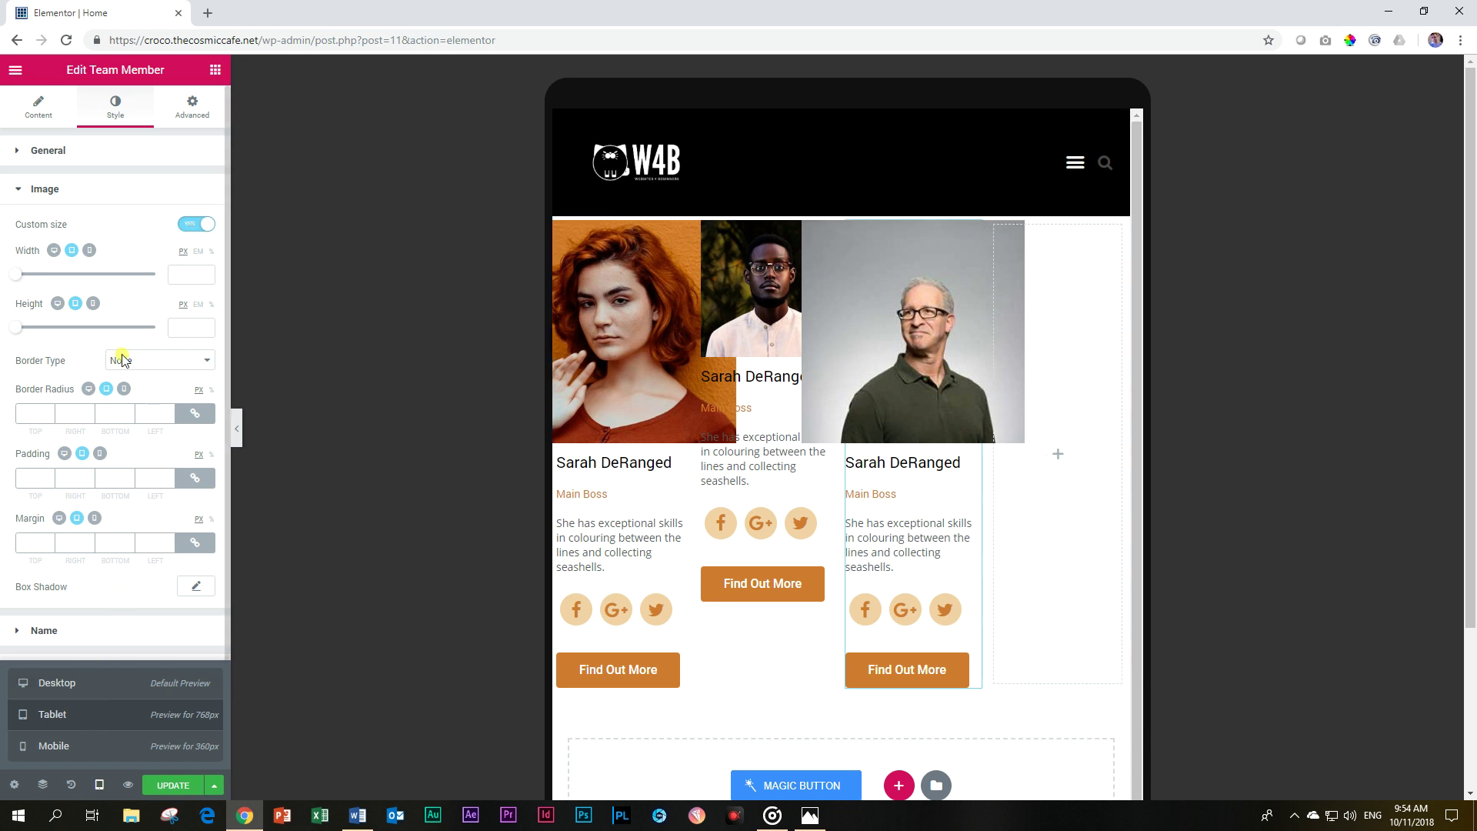
{"action": "left_click", "coordinate": [86, 747]}
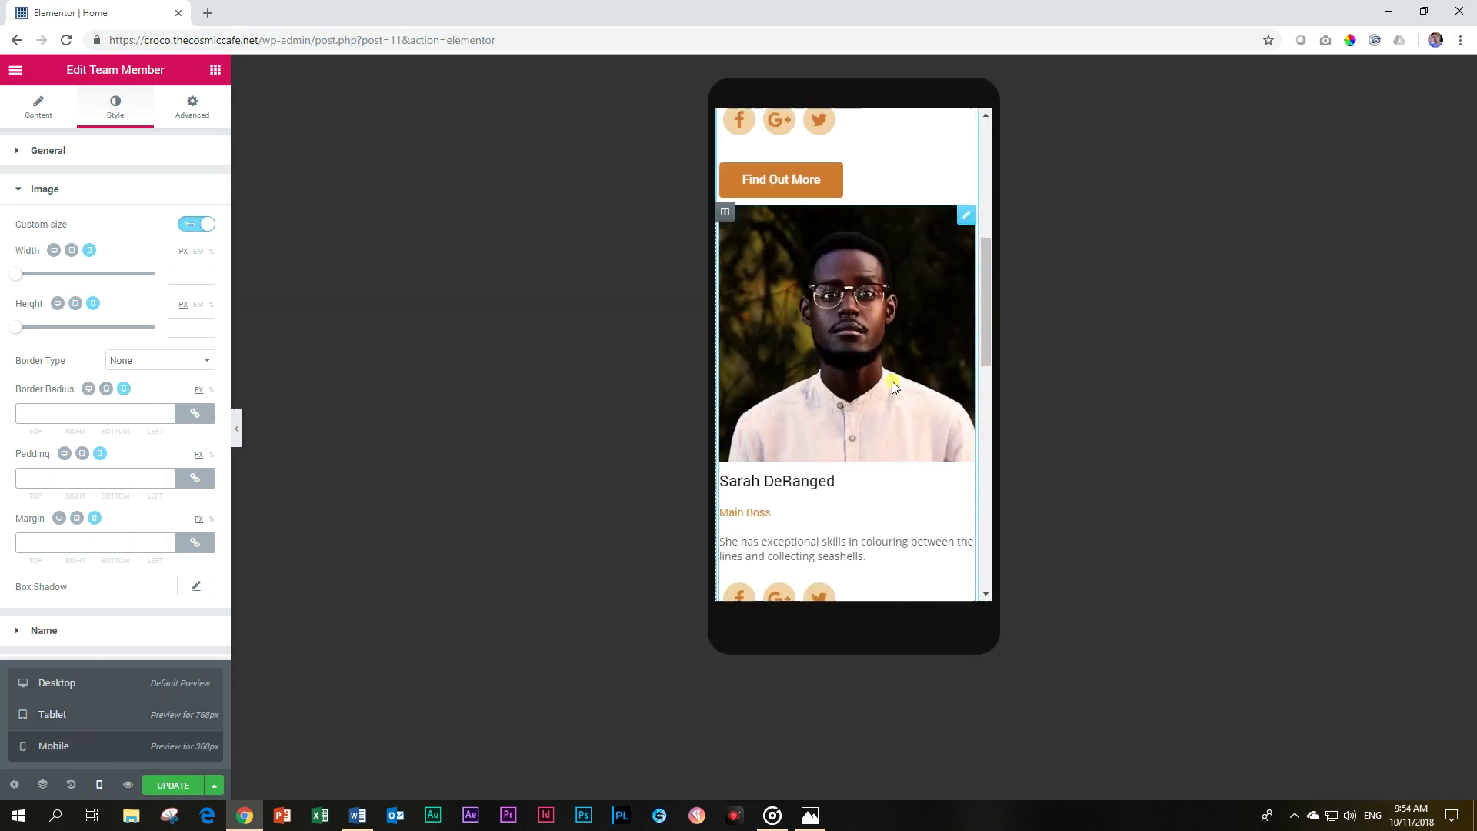
{"action": "scroll", "coordinate": [893, 388], "scroll_direction": "down", "scroll_amount": 5}
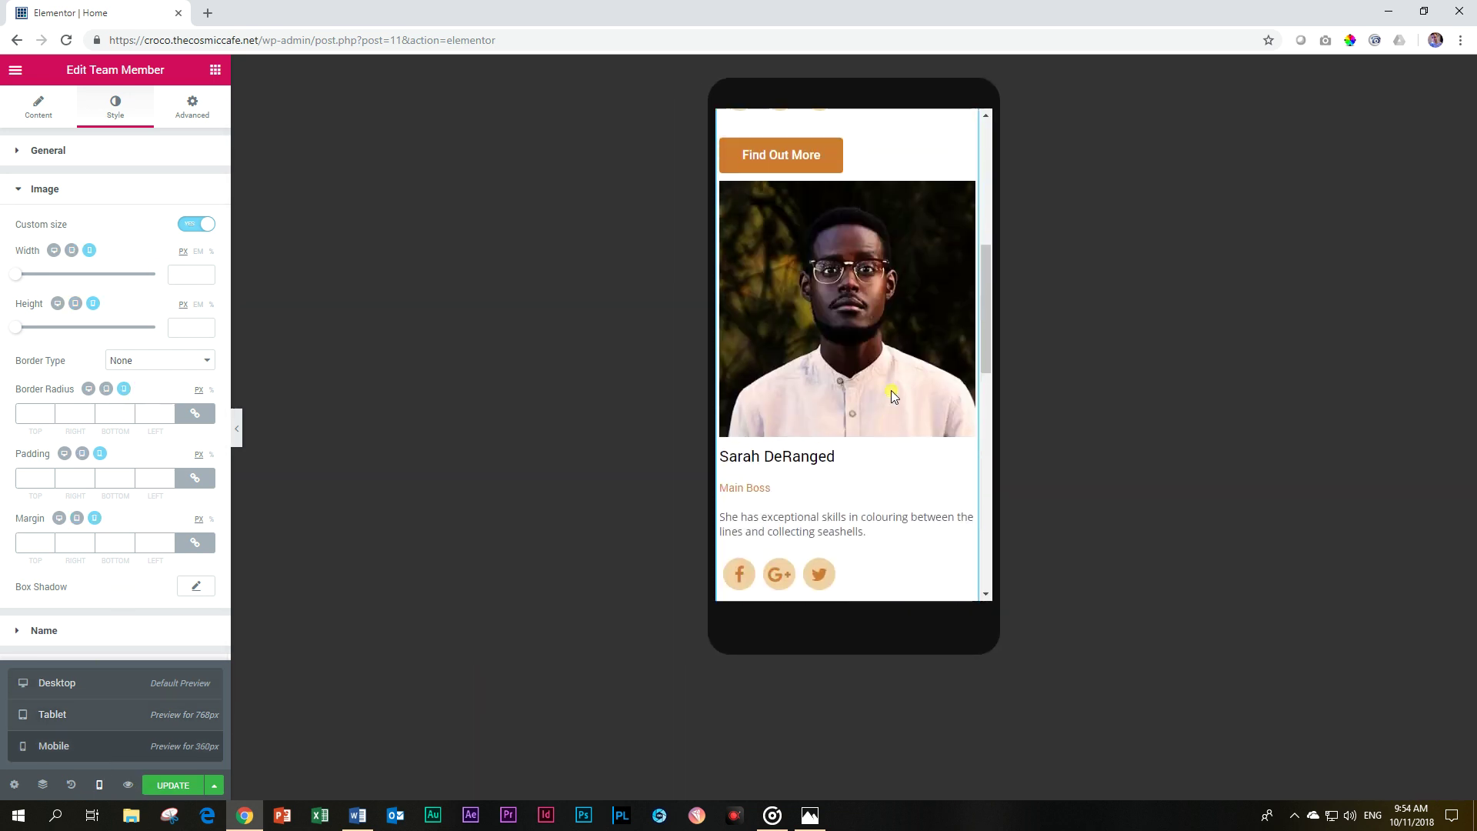
Give the second member's photo a custom 290 × 290 px size.
{"action": "left_click", "coordinate": [873, 344]}
{"action": "left_click", "coordinate": [108, 110]}
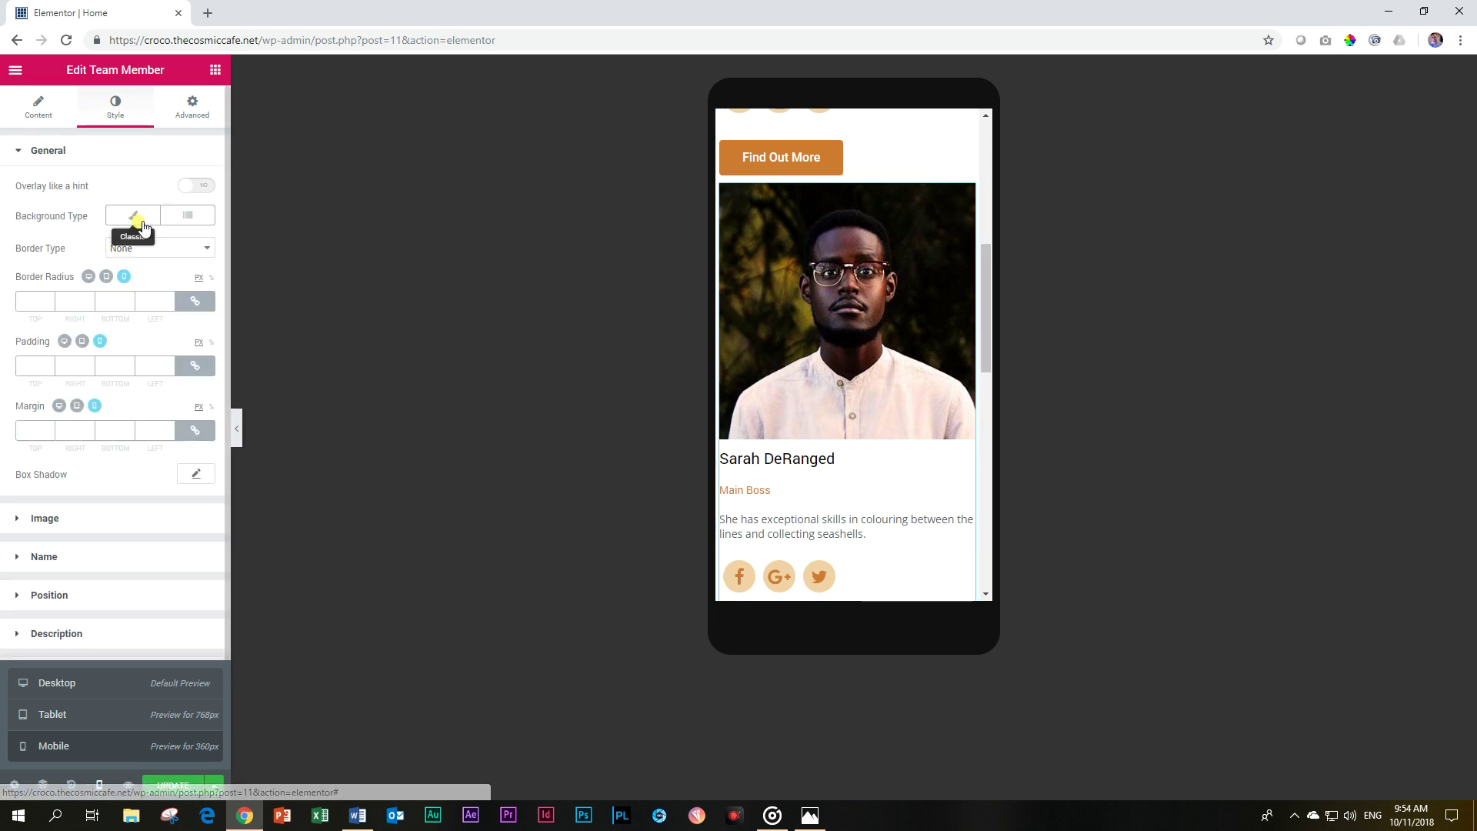
{"action": "left_click", "coordinate": [47, 518]}
{"action": "left_click", "coordinate": [196, 224]}
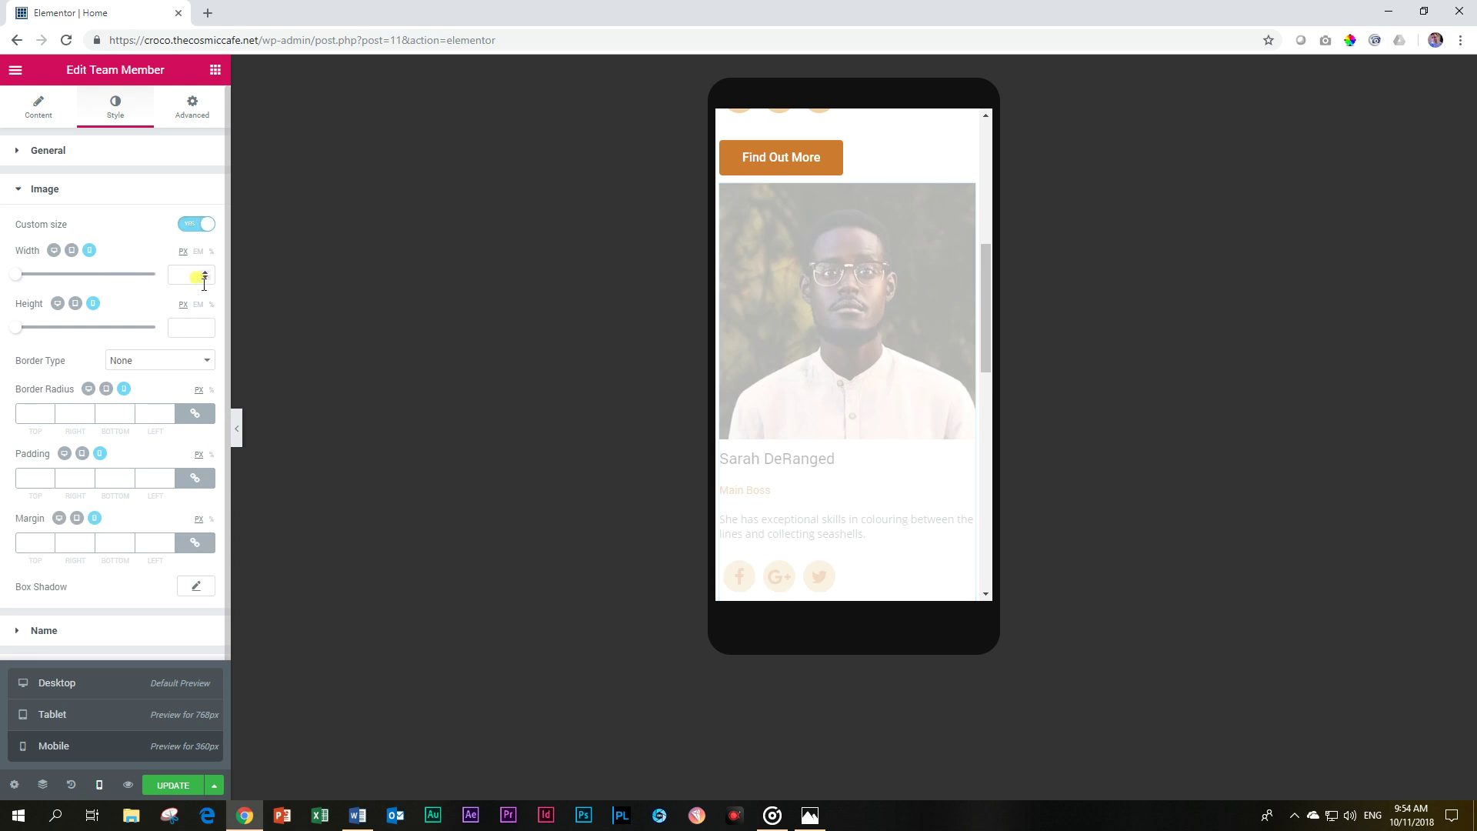
{"action": "left_click", "coordinate": [187, 269]}
{"action": "type", "text": "29"}
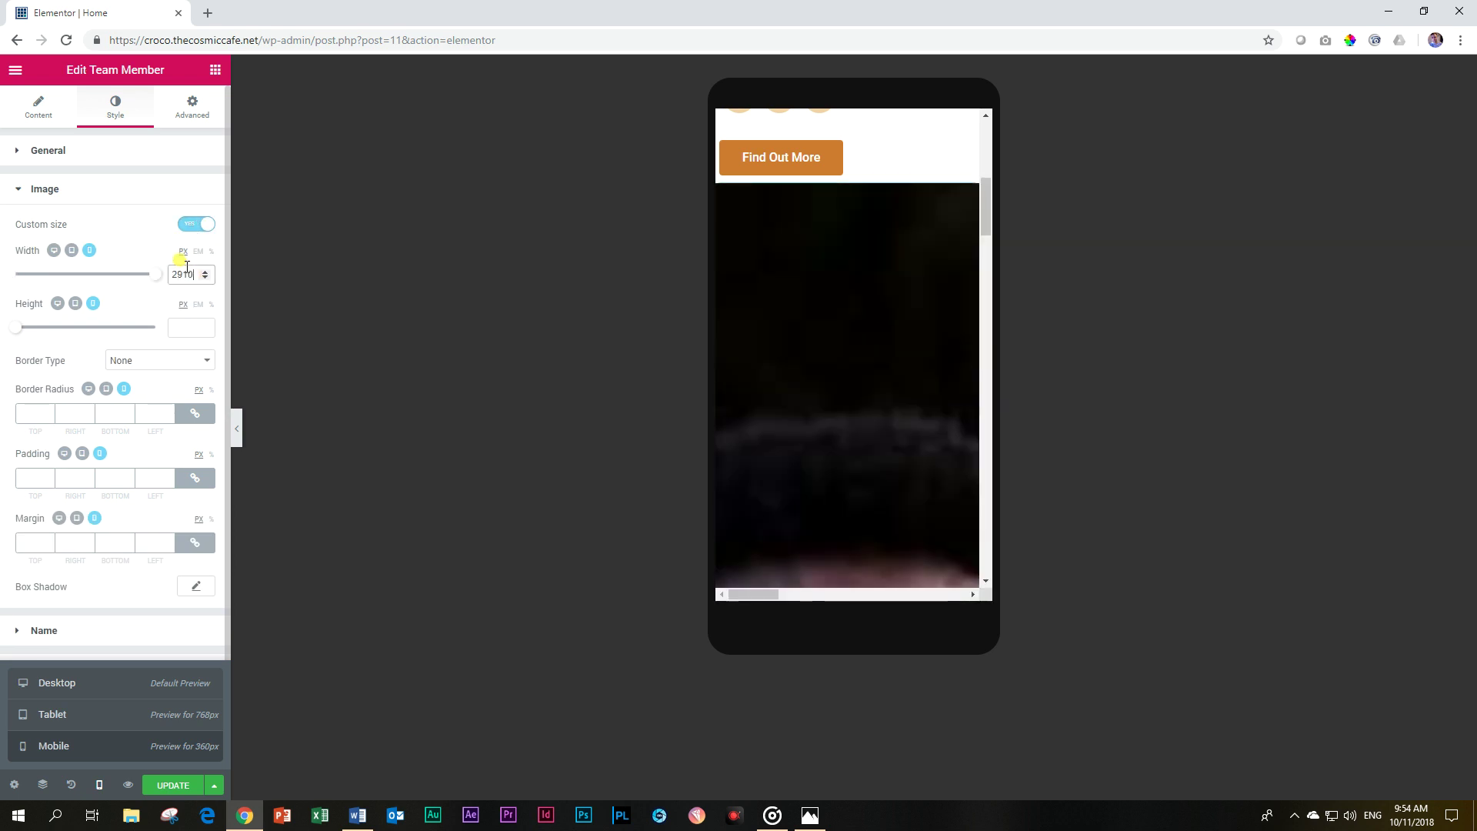
{"action": "type", "text": "0"}
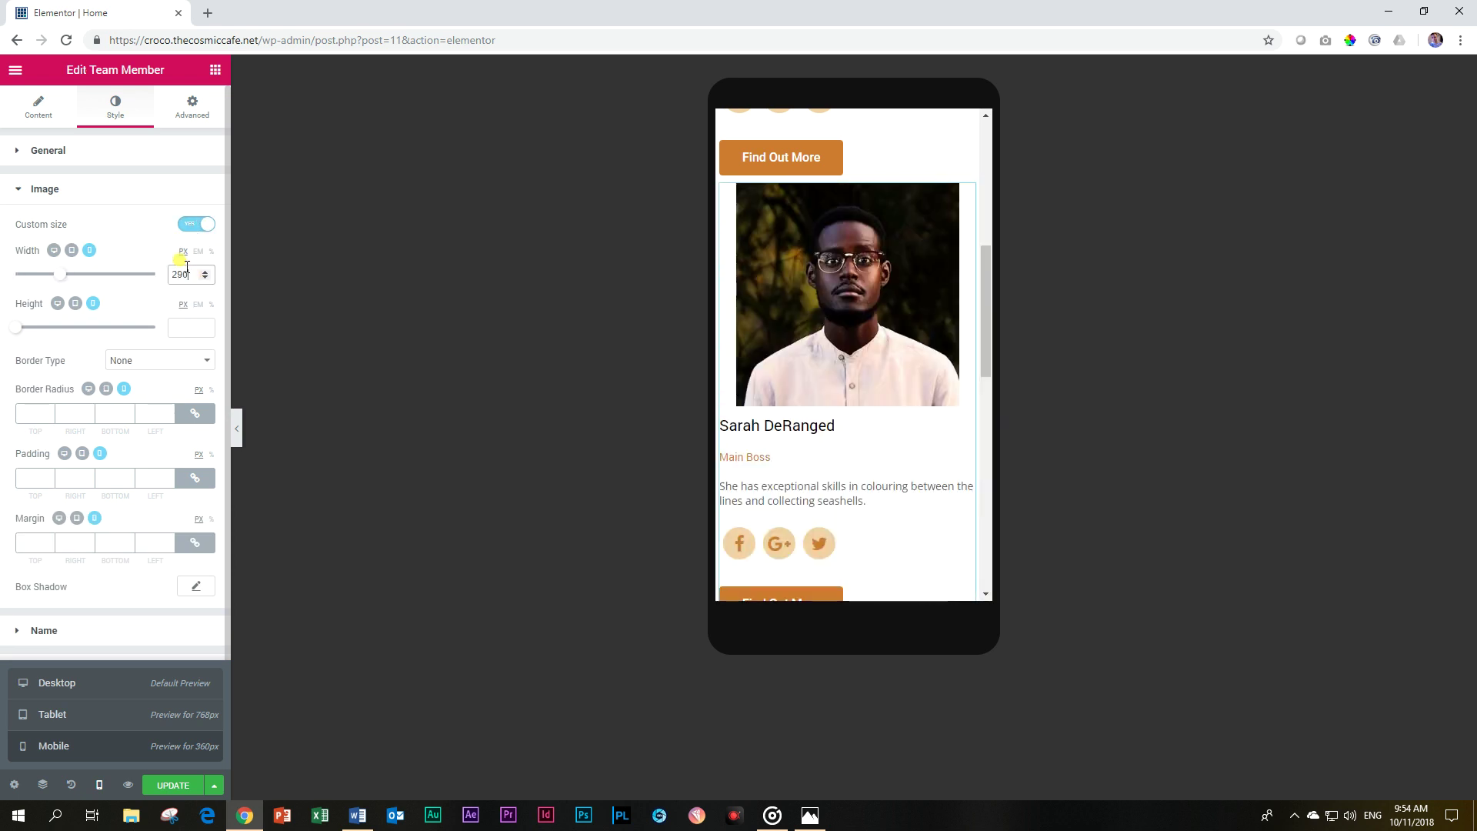
{"action": "left_click", "coordinate": [190, 326]}
{"action": "type", "text": "290"}
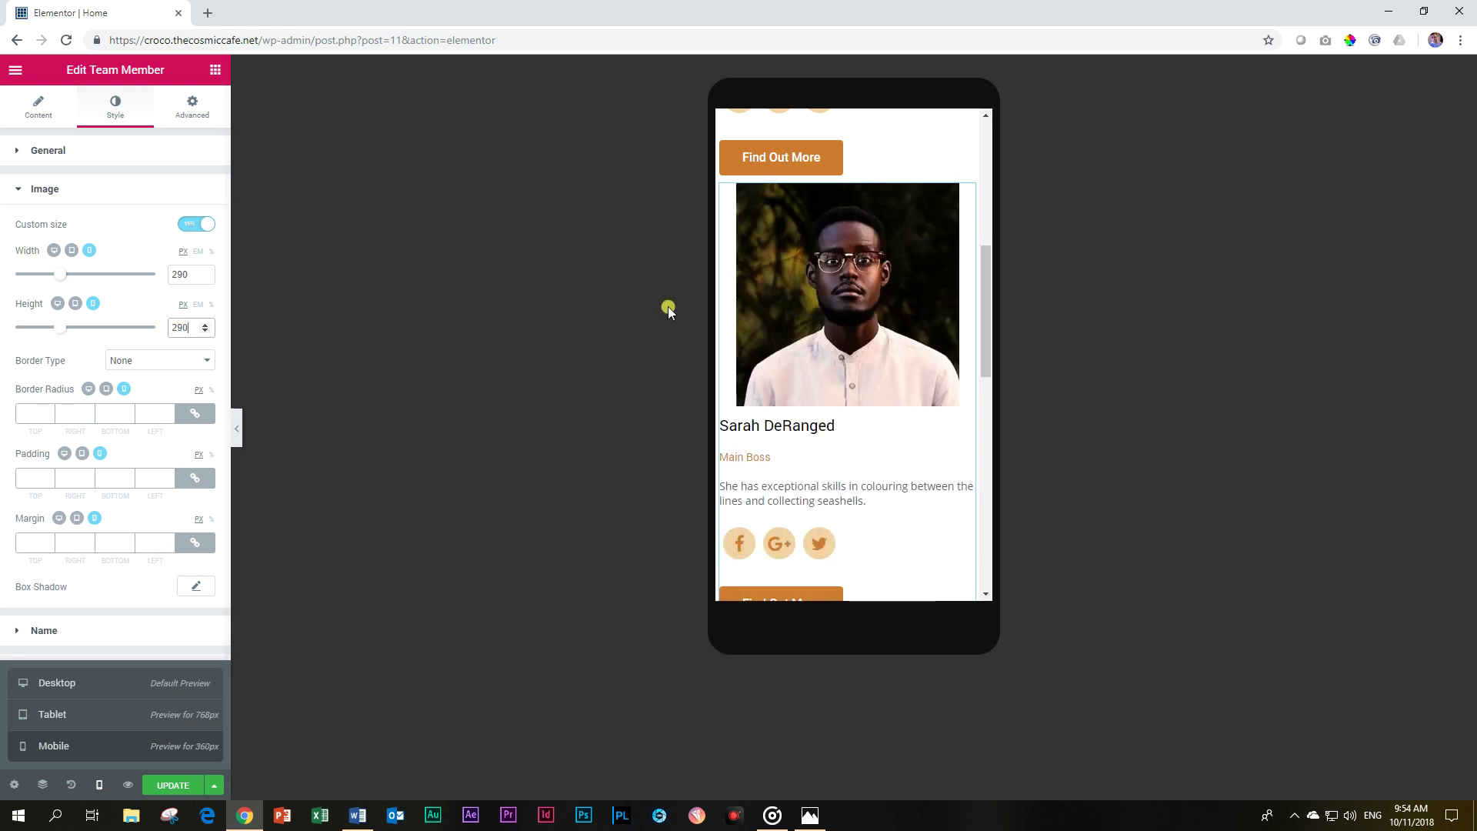
{"action": "scroll", "coordinate": [800, 371], "scroll_direction": "up", "scroll_amount": 6}
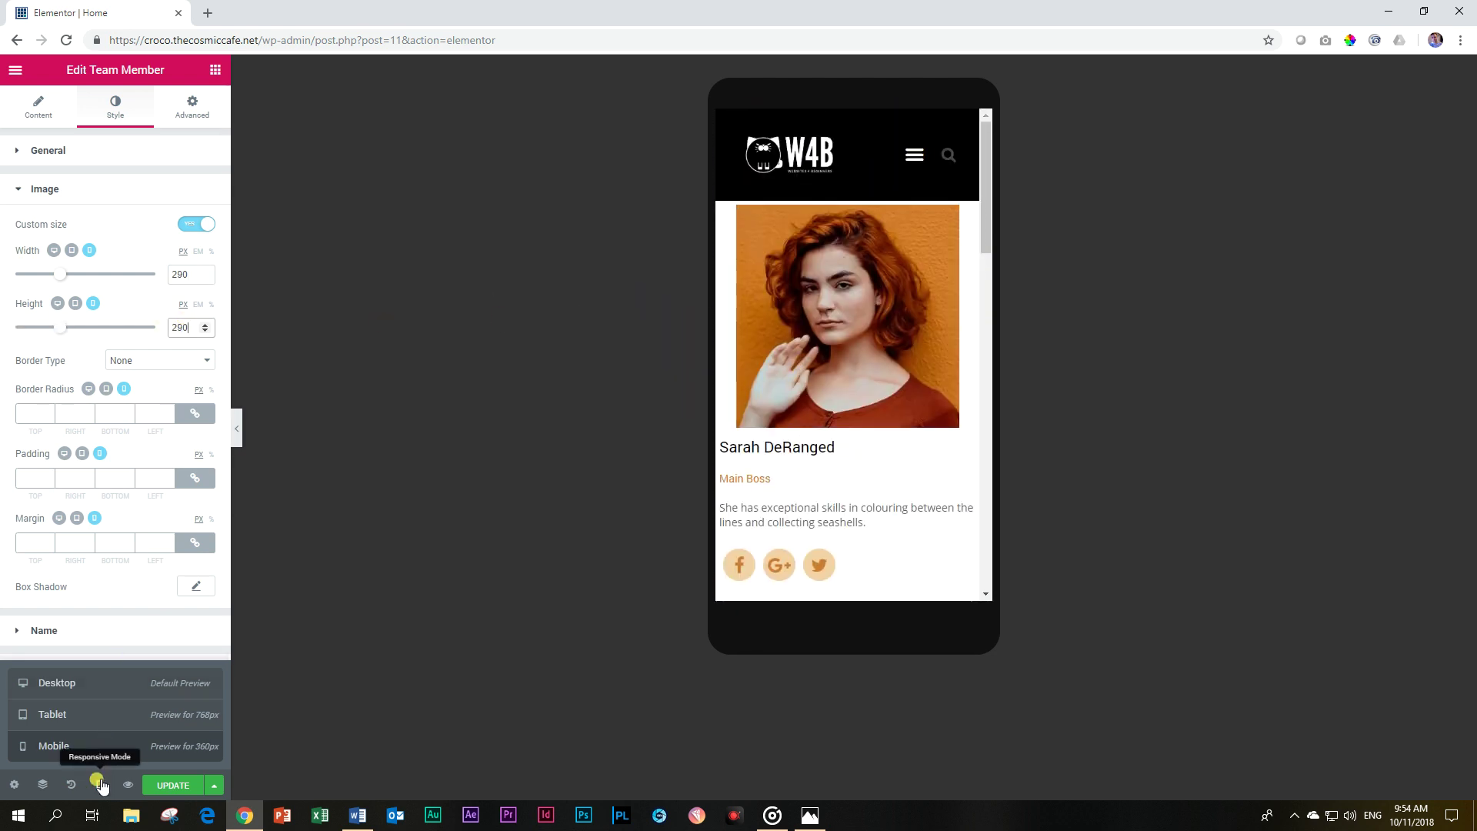
{"action": "left_click", "coordinate": [98, 785]}
Switch the responsive preview back to Desktop to view all three square-photo team cards.
{"action": "left_click", "coordinate": [98, 785]}
{"action": "left_click", "coordinate": [93, 690]}
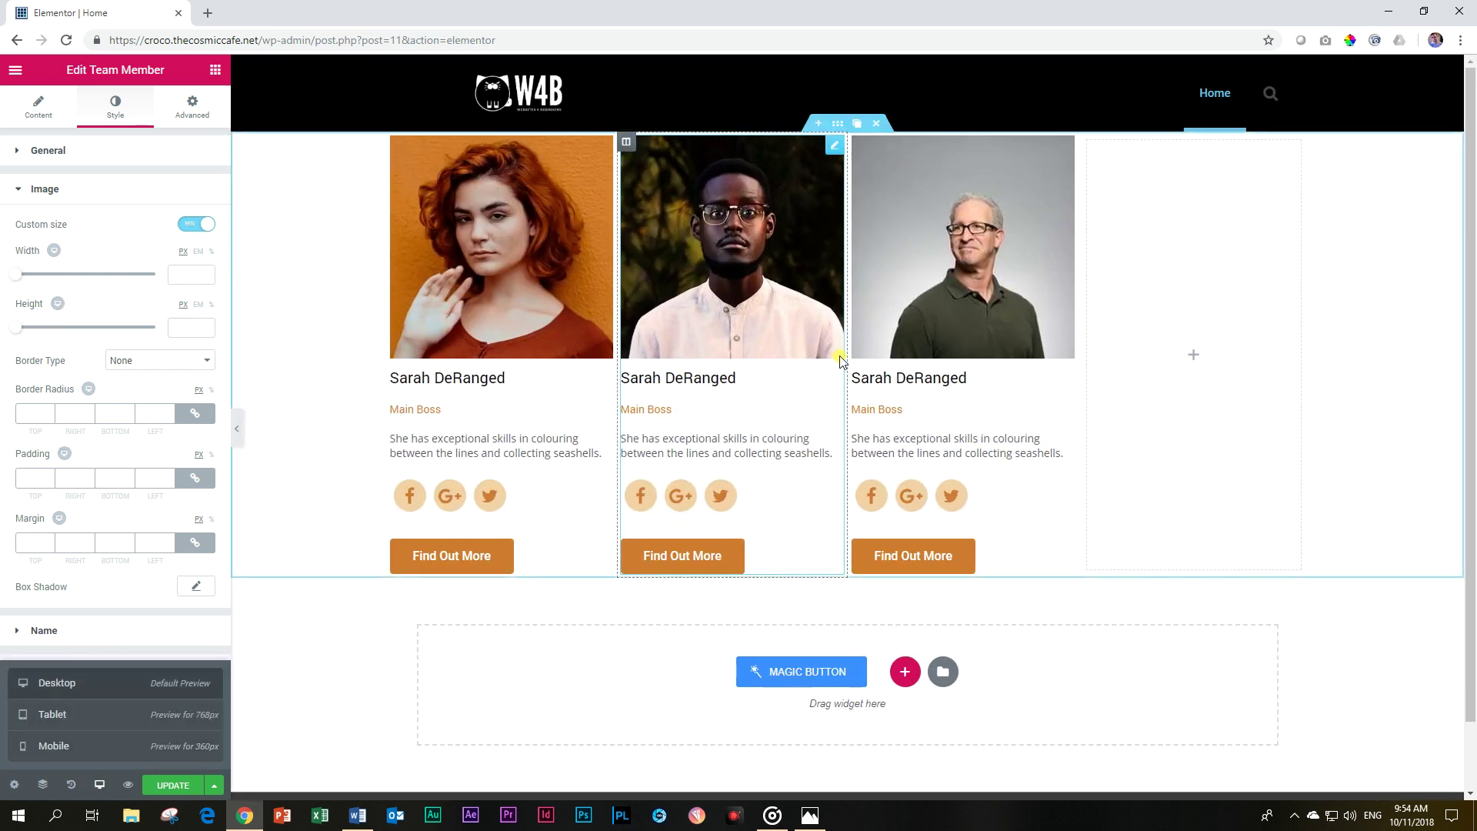